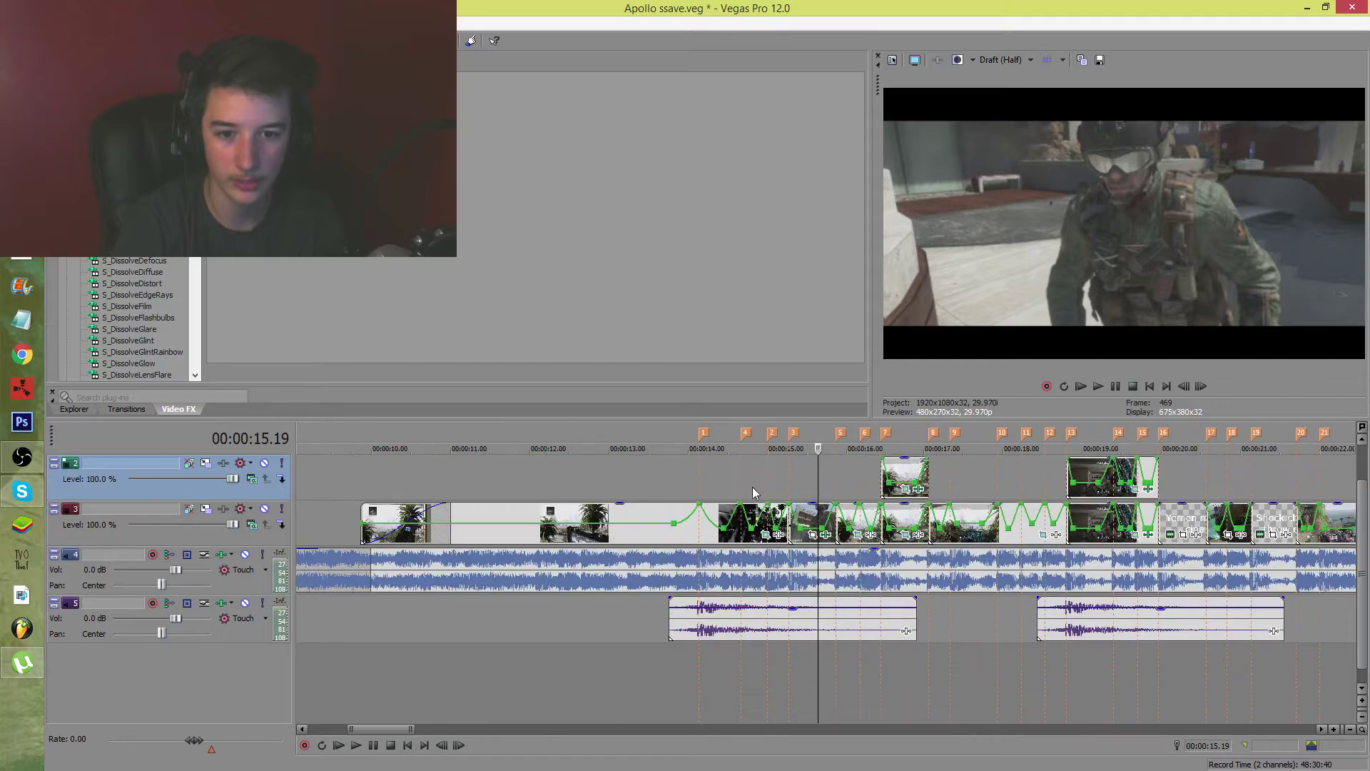
# Play the montage from about 14 seconds, then stop playback
pyautogui.click(720, 480)
pyautogui.scroll(-5, 577, 469)
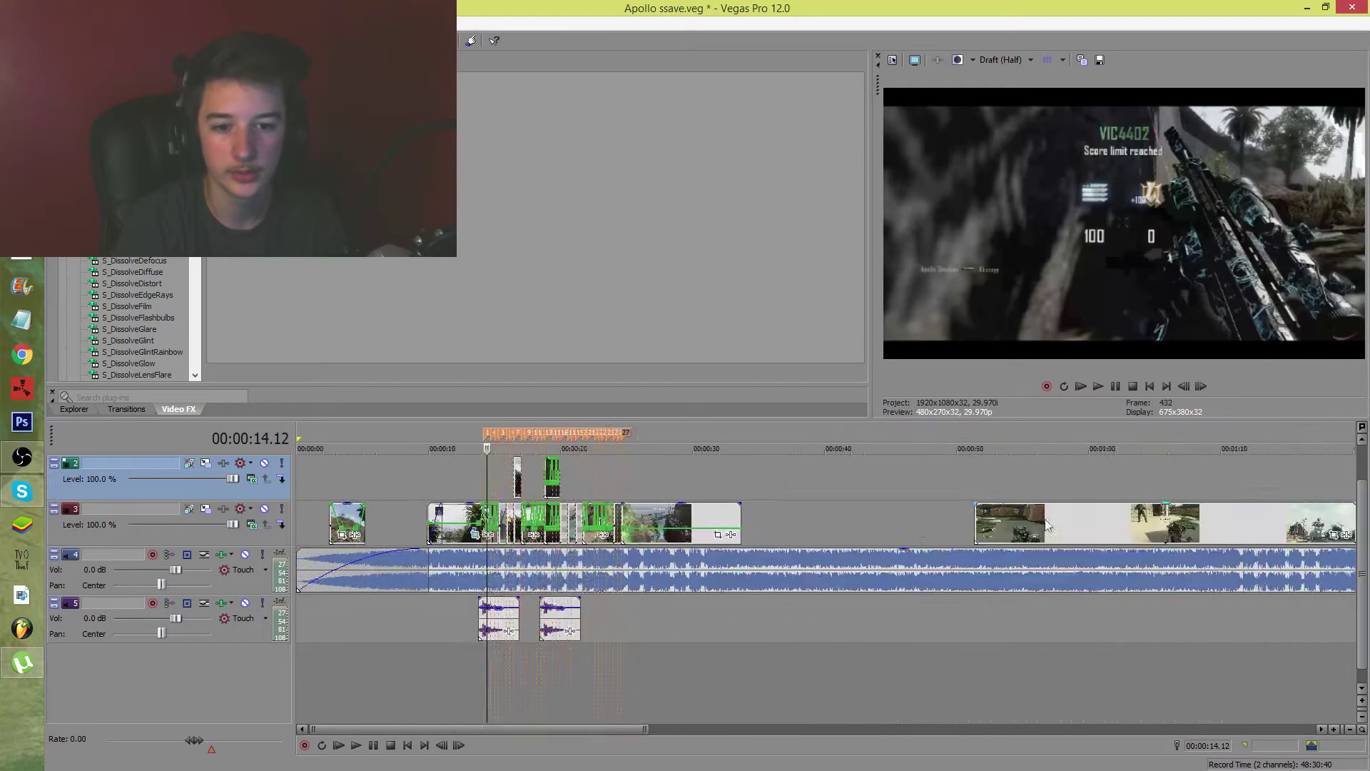
pyautogui.scroll(4, 873, 535)
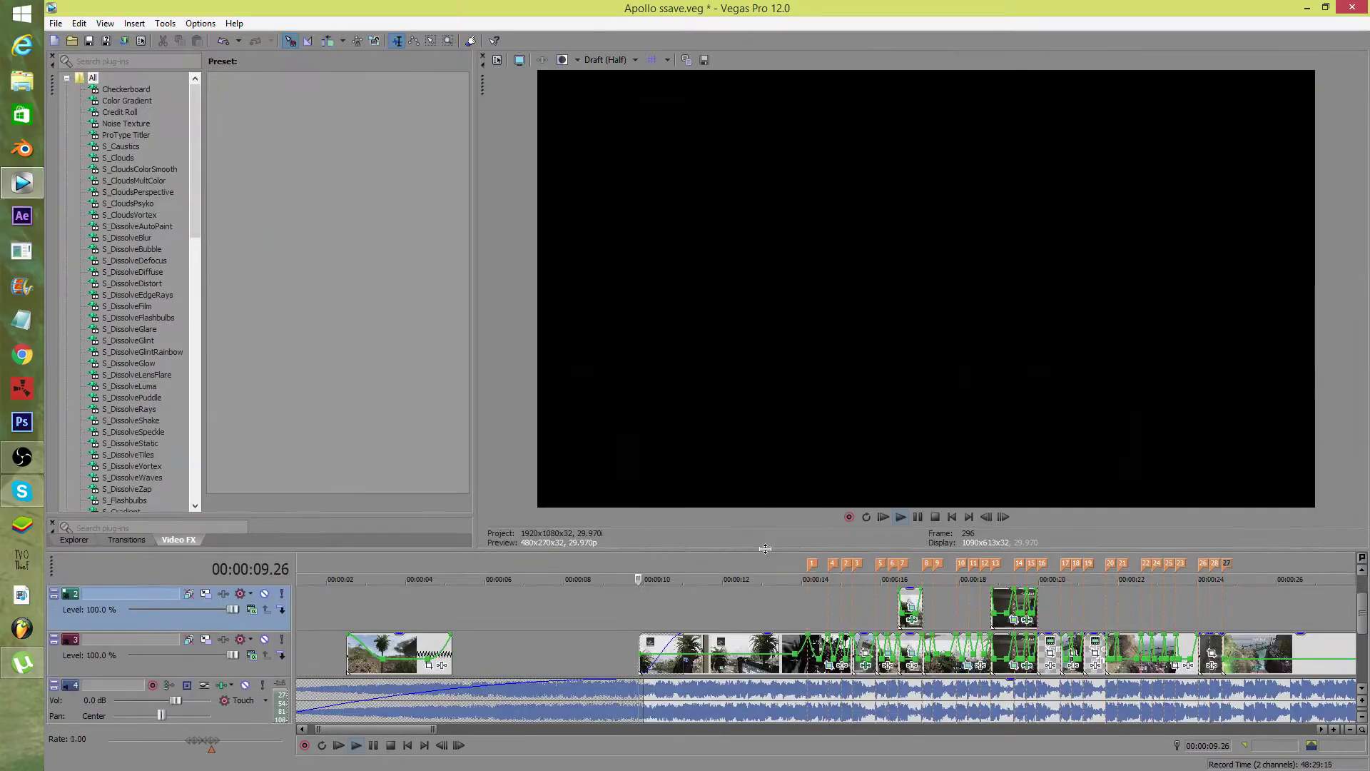
pyautogui.press('space')
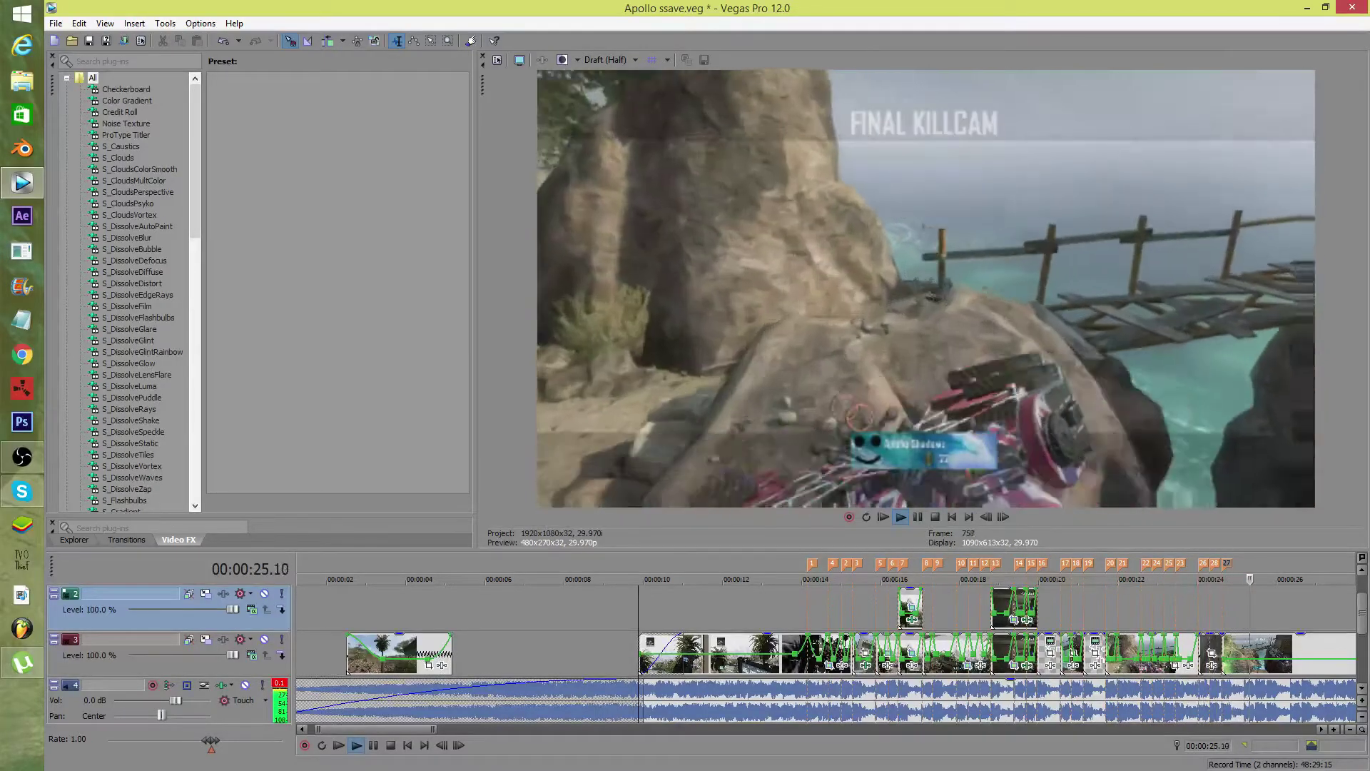
pyautogui.press('space')
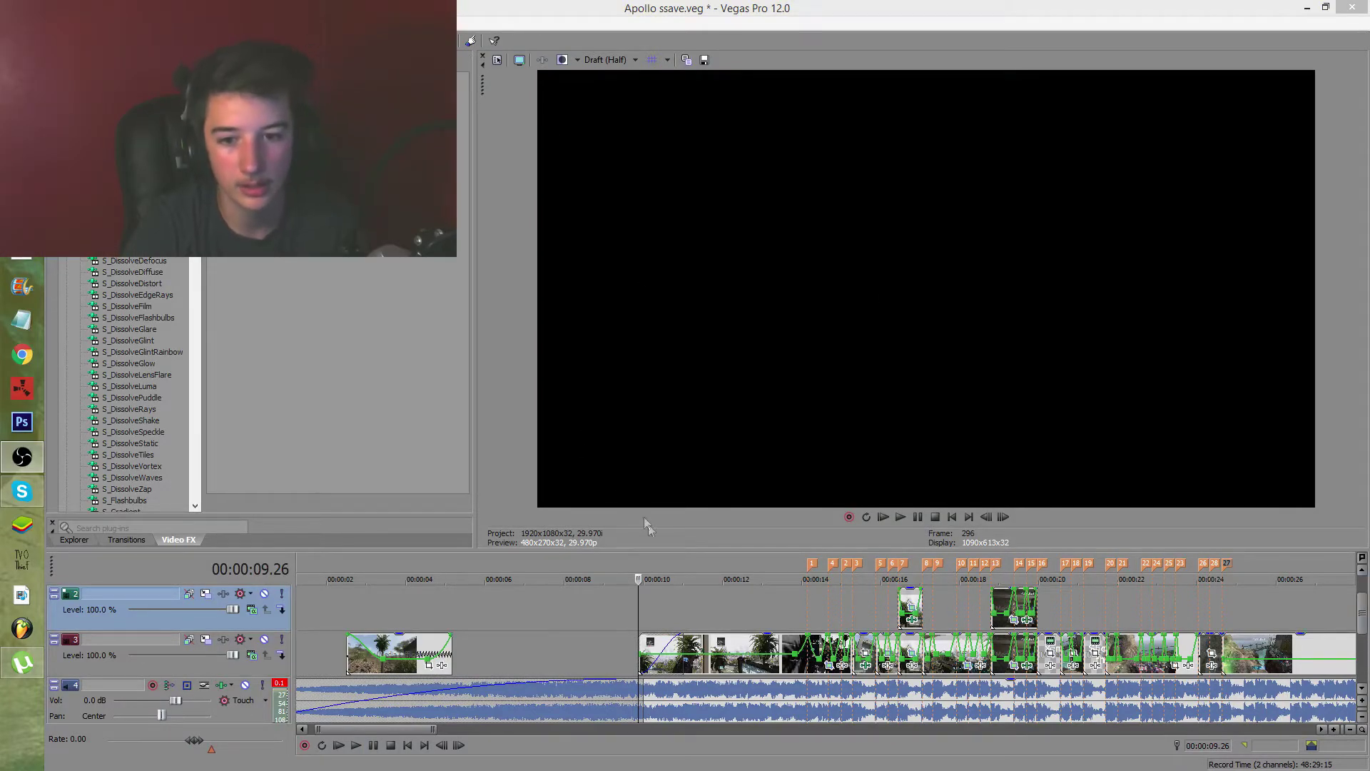
# Enlarge the timeline to show all tracks, widen the side panel, and play from 16 seconds
pyautogui.moveTo(690, 549); pyautogui.dragTo(690, 454)
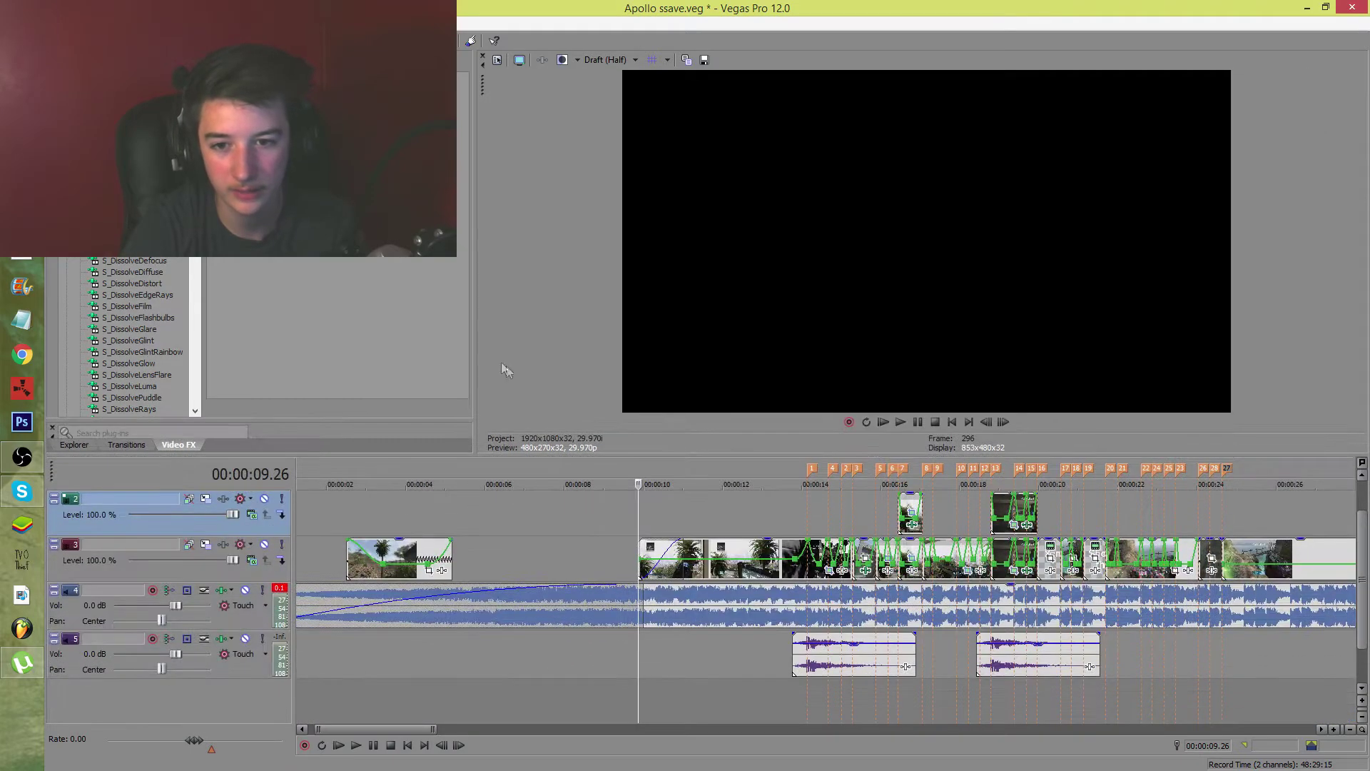
pyautogui.moveTo(480, 354); pyautogui.dragTo(661, 357)
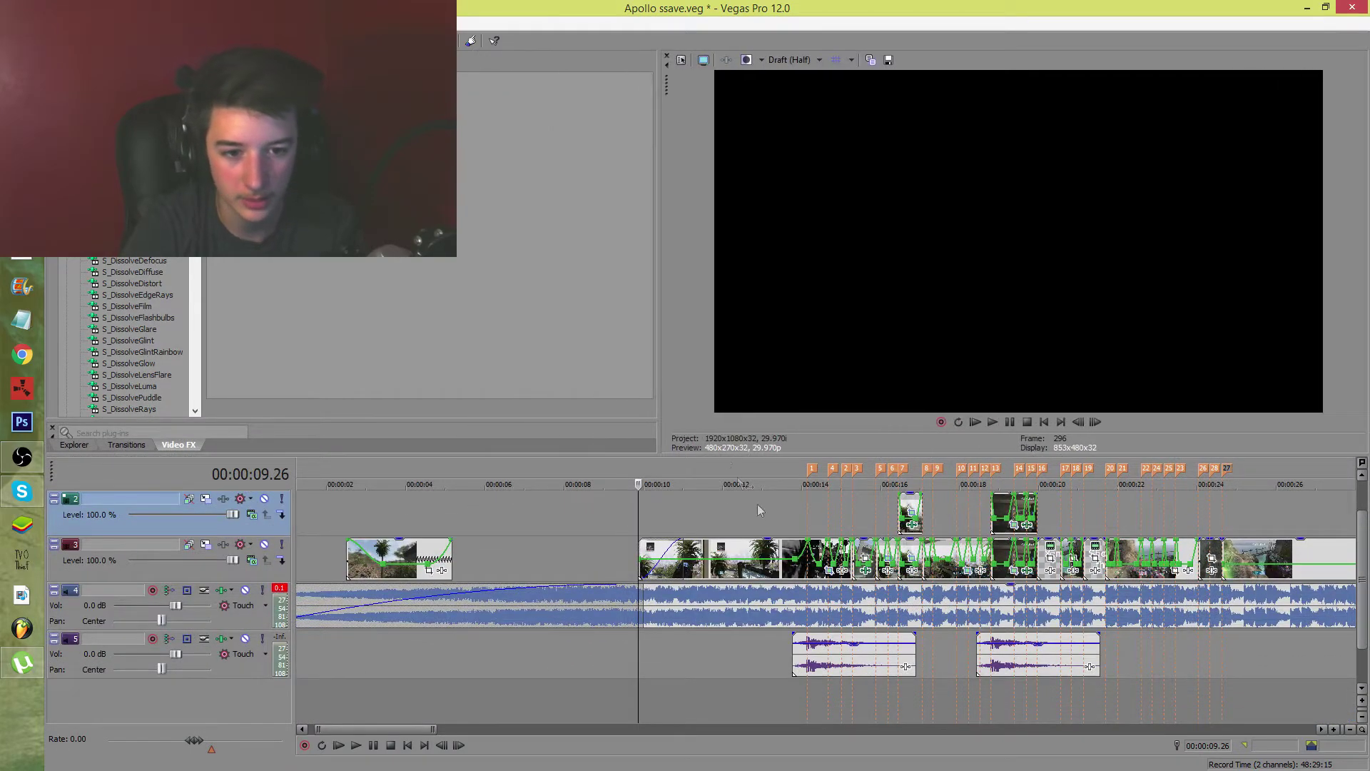
pyautogui.click(897, 523)
pyautogui.scroll(-3, 885, 507)
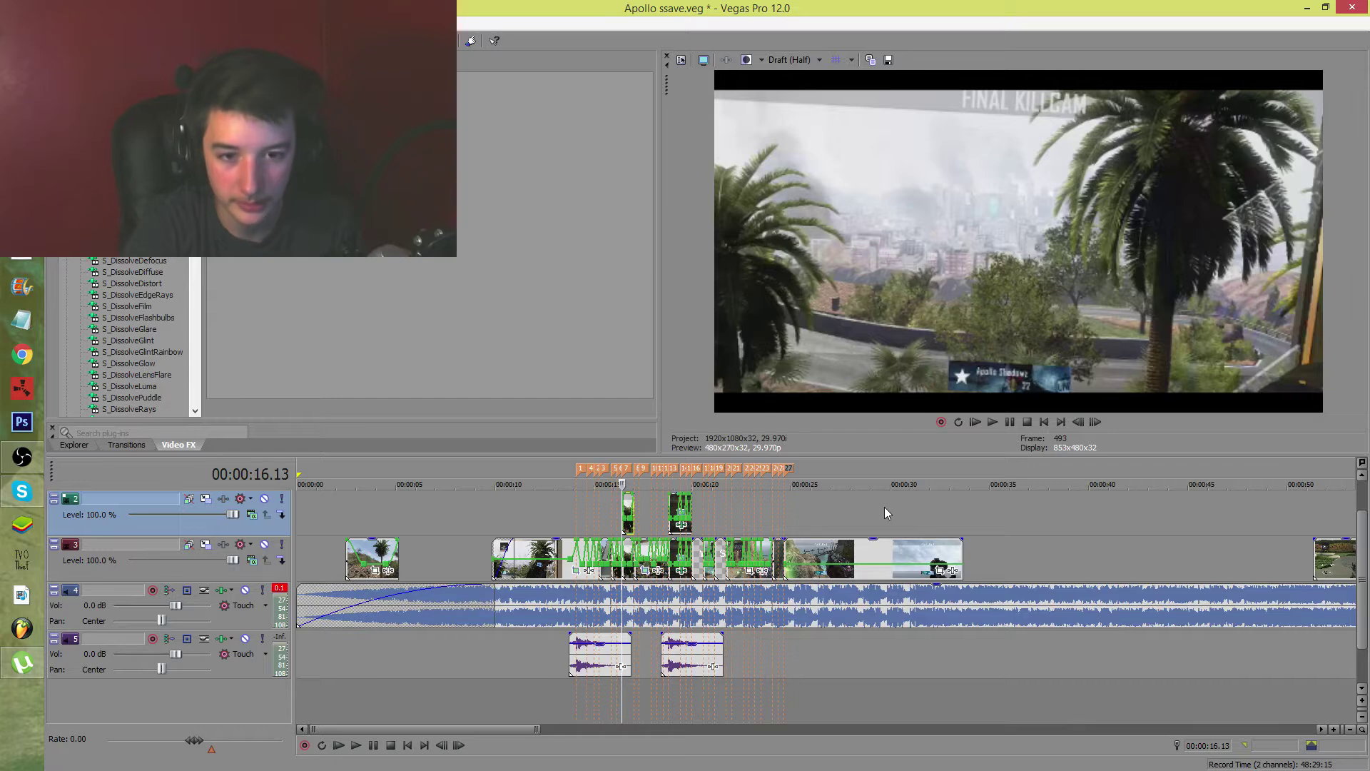
pyautogui.press('space')
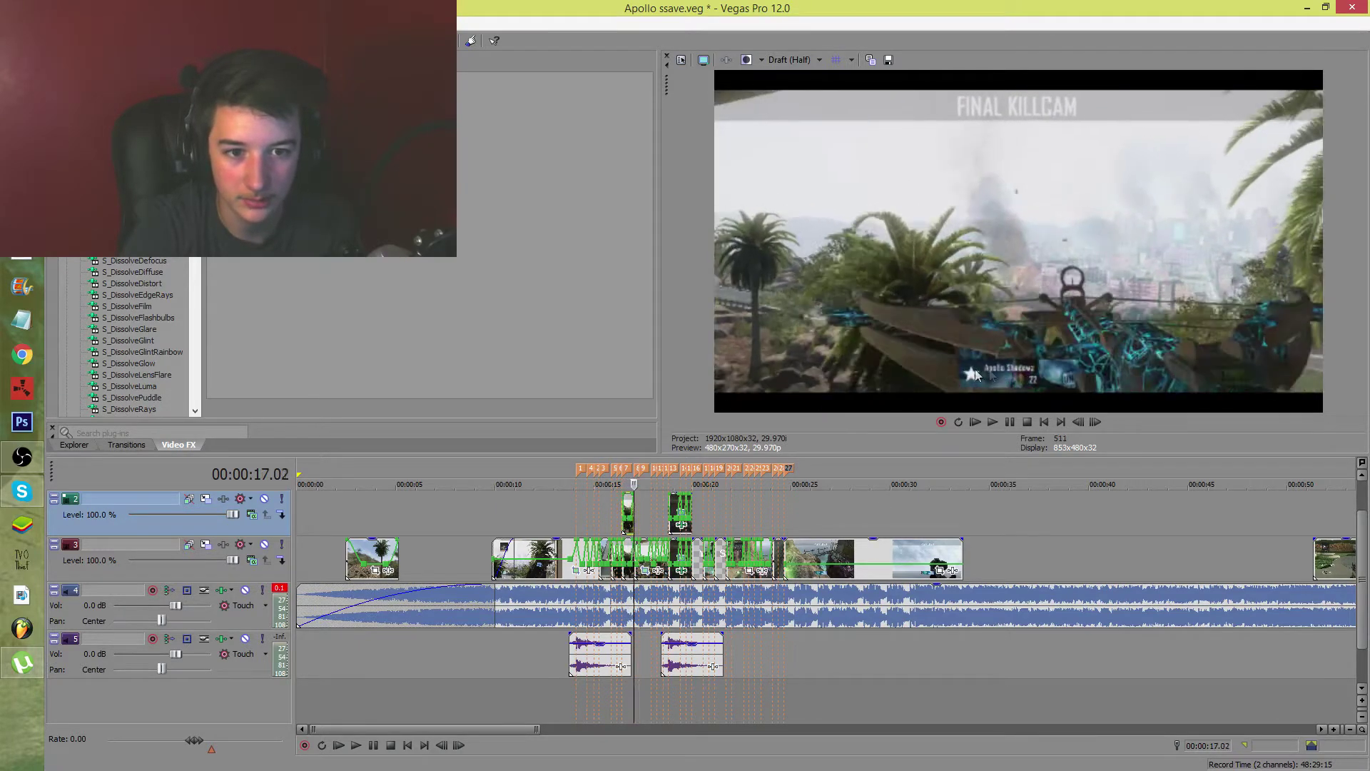
pyautogui.scroll(2, 679, 546)
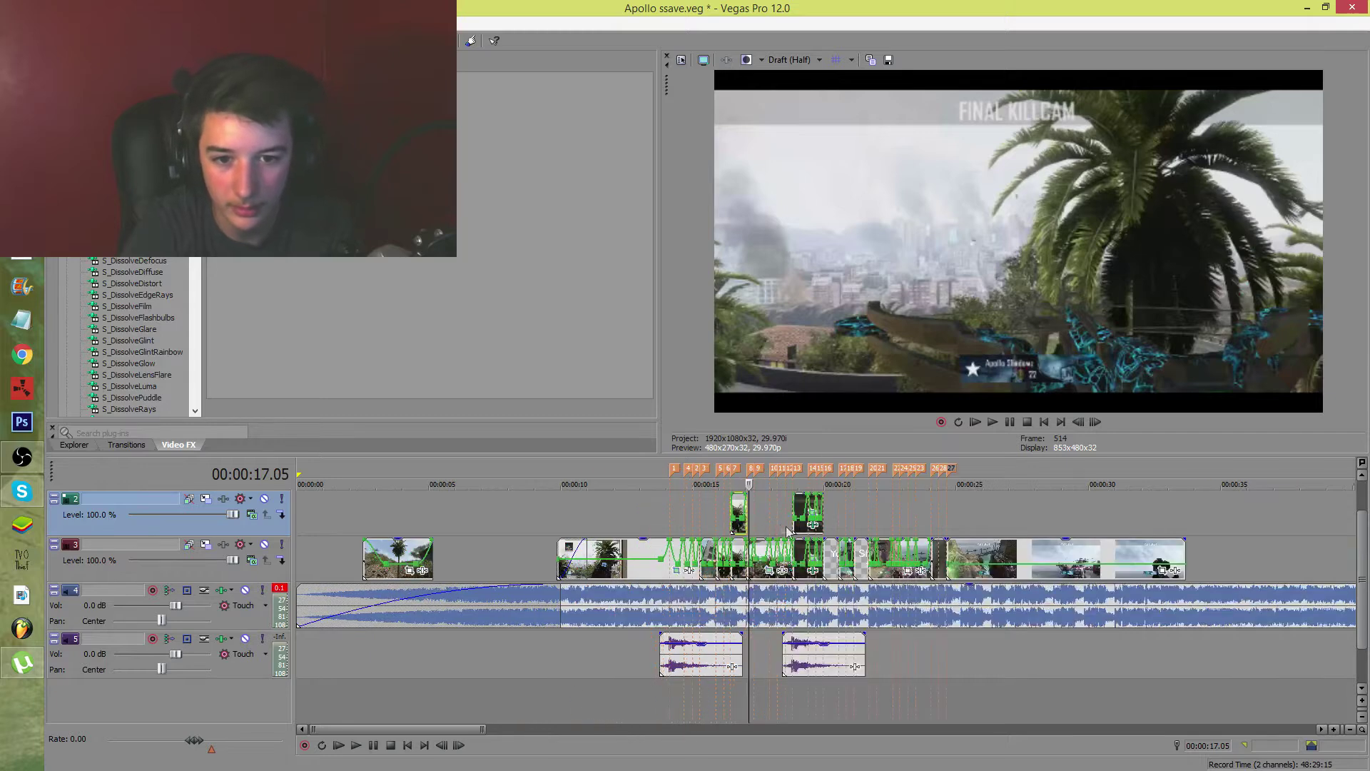
# Select the Yemen map cine title near 18 seconds, then open Pan/Crop for the killcam clip at 13.16
pyautogui.click(793, 529)
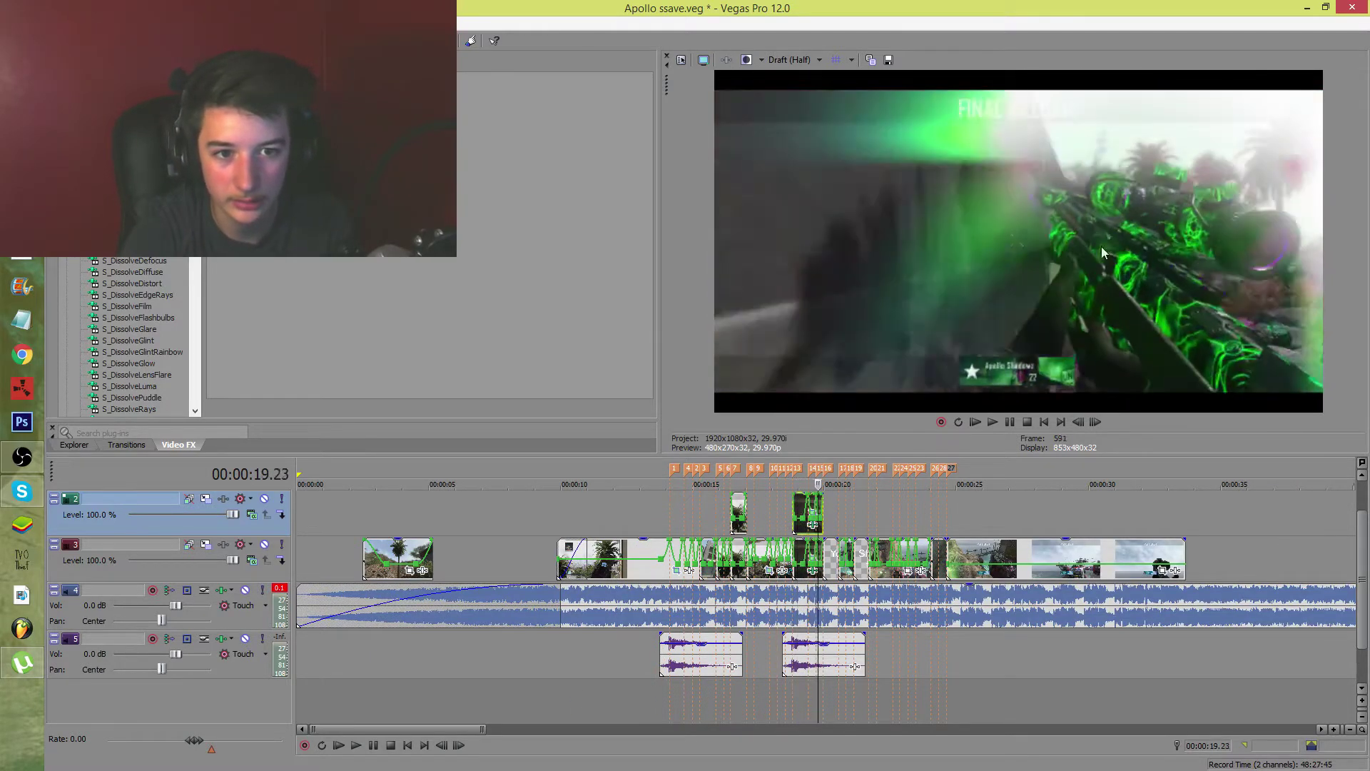
pyautogui.scroll(5, 967, 482)
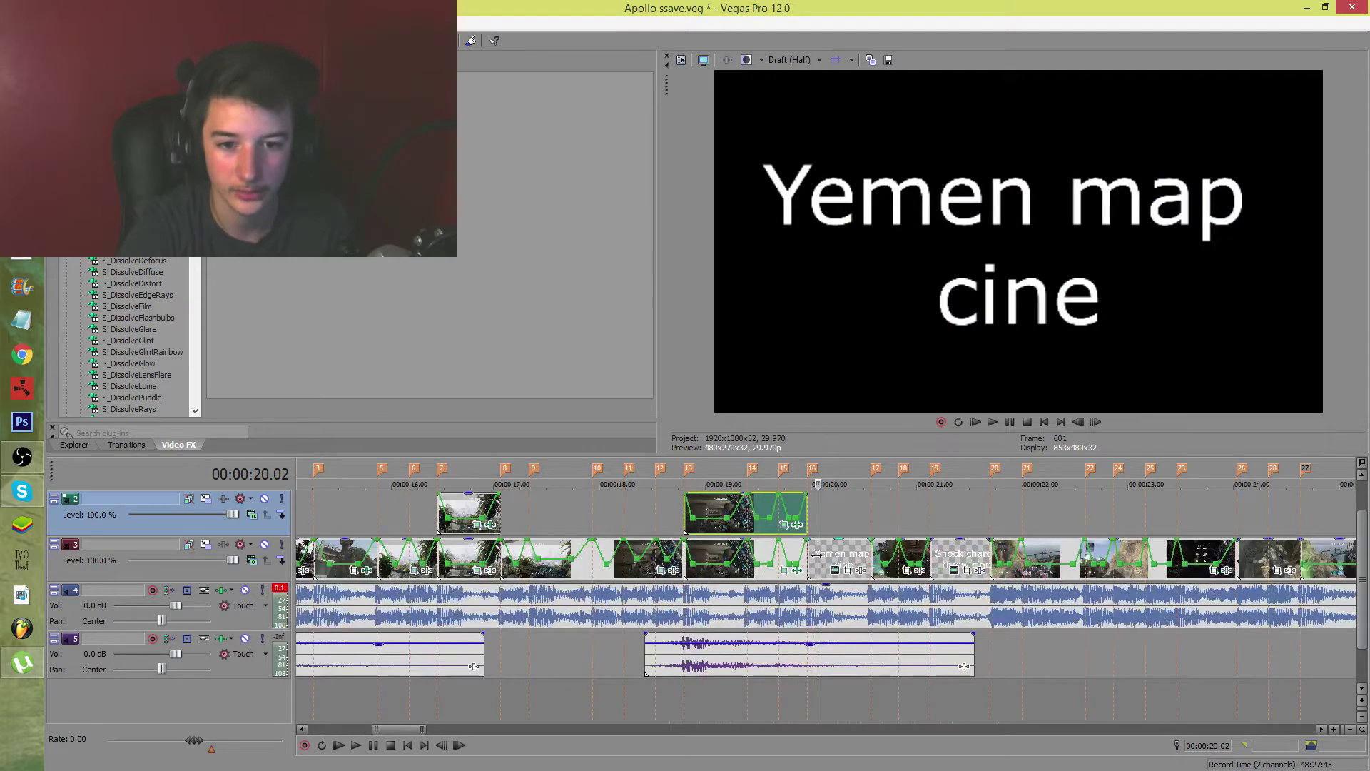
pyautogui.click(822, 558)
pyautogui.scroll(-4, 822, 558)
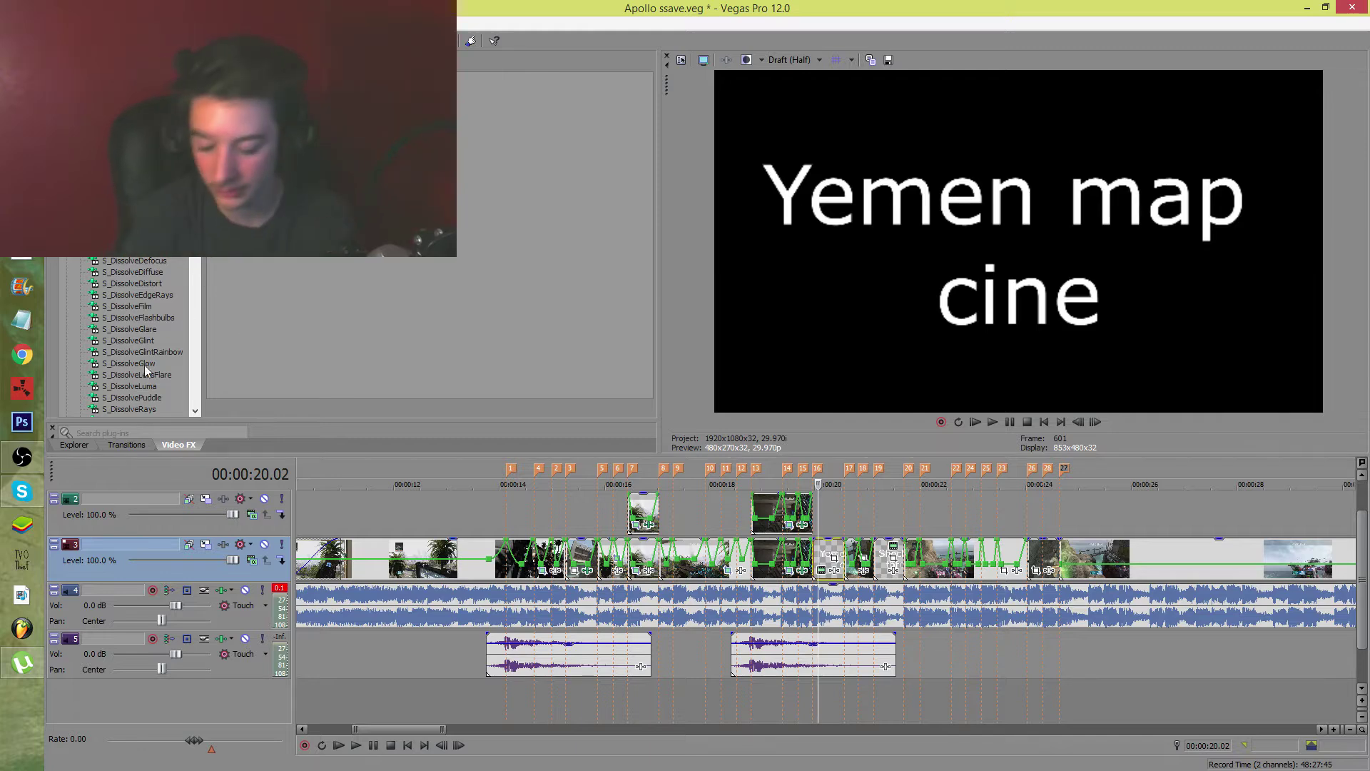
pyautogui.click(474, 527)
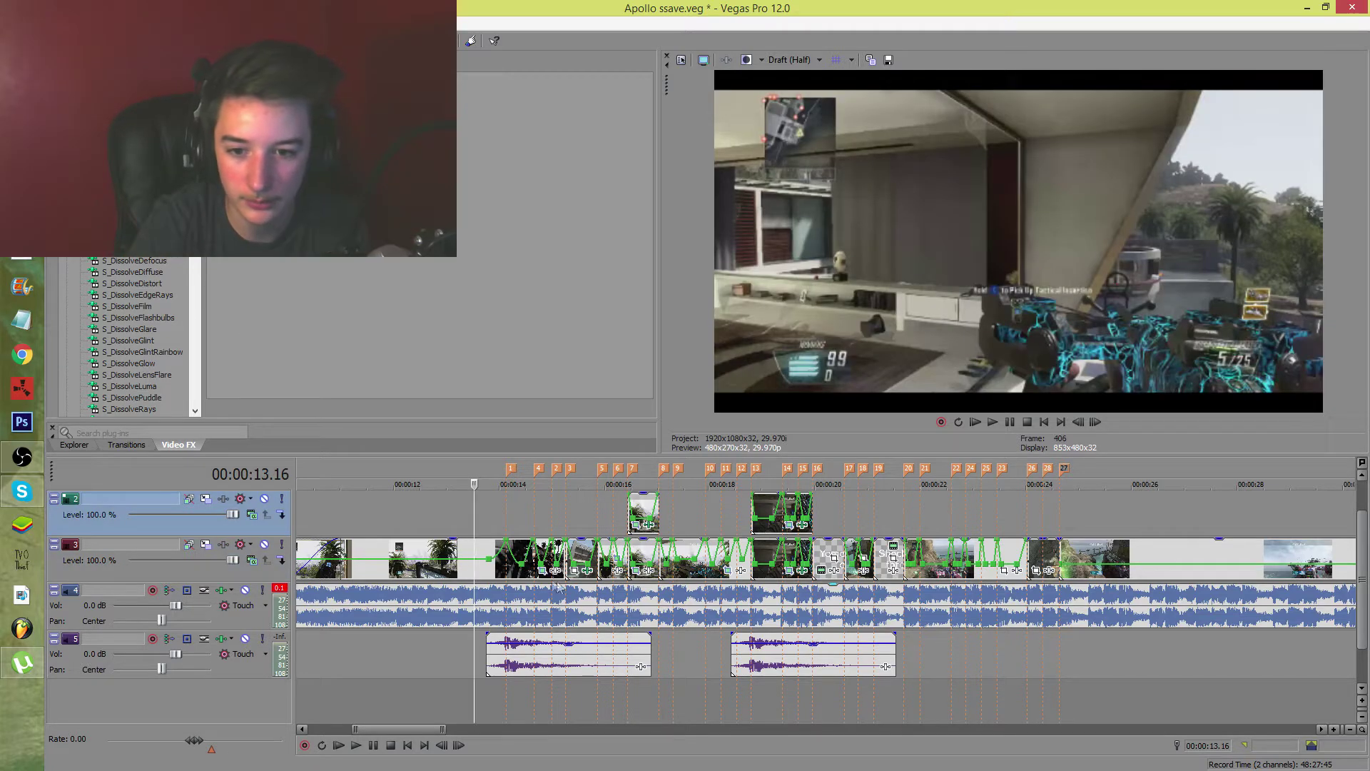
pyautogui.click(543, 571)
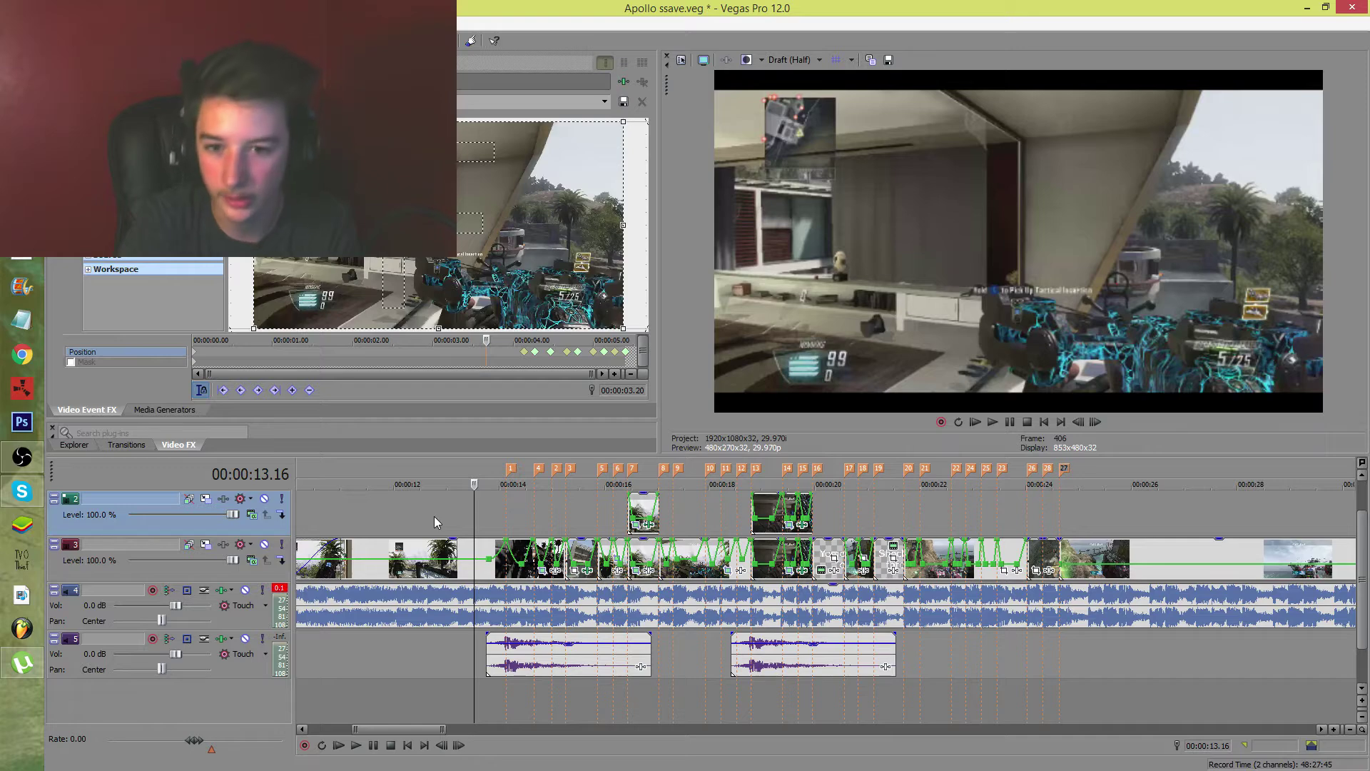
pyautogui.click(505, 529)
pyautogui.scroll(3, 508, 533)
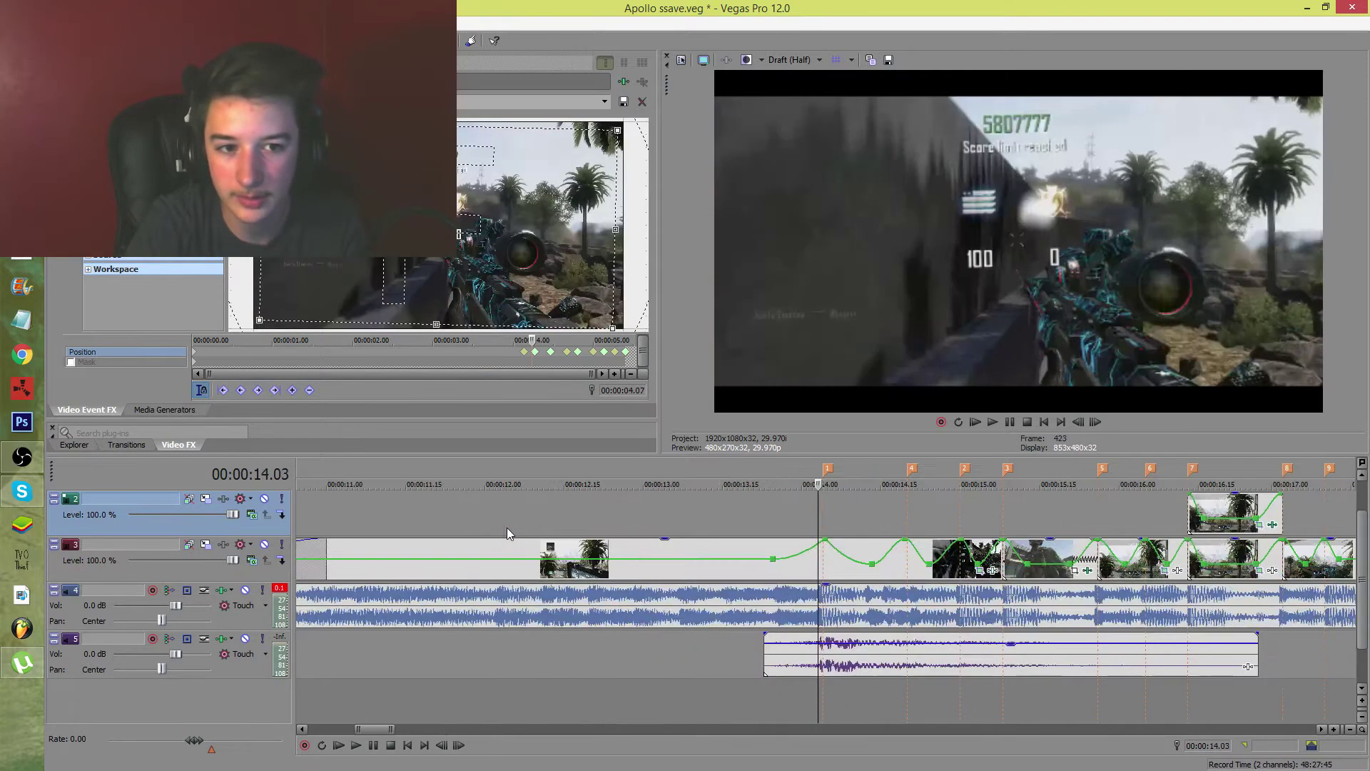
pyautogui.click(778, 512)
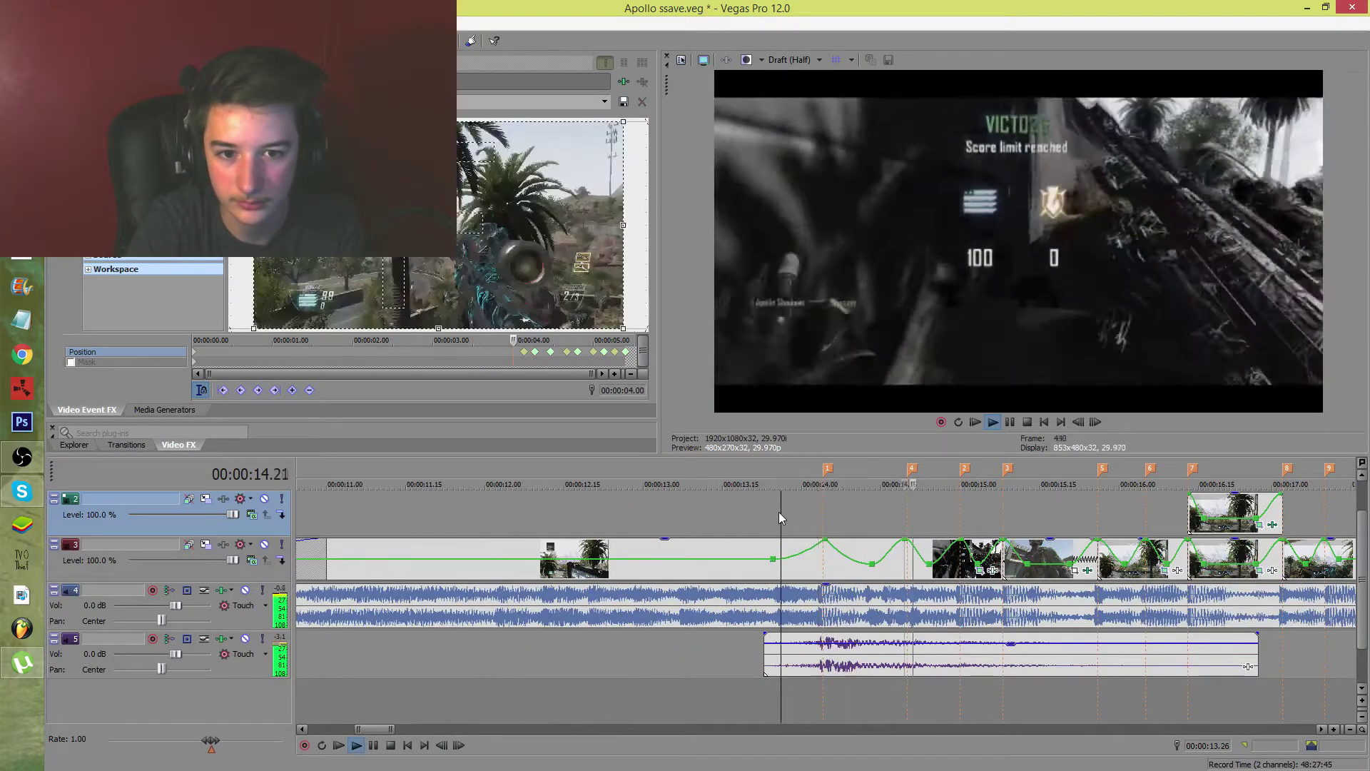
pyautogui.press('space')
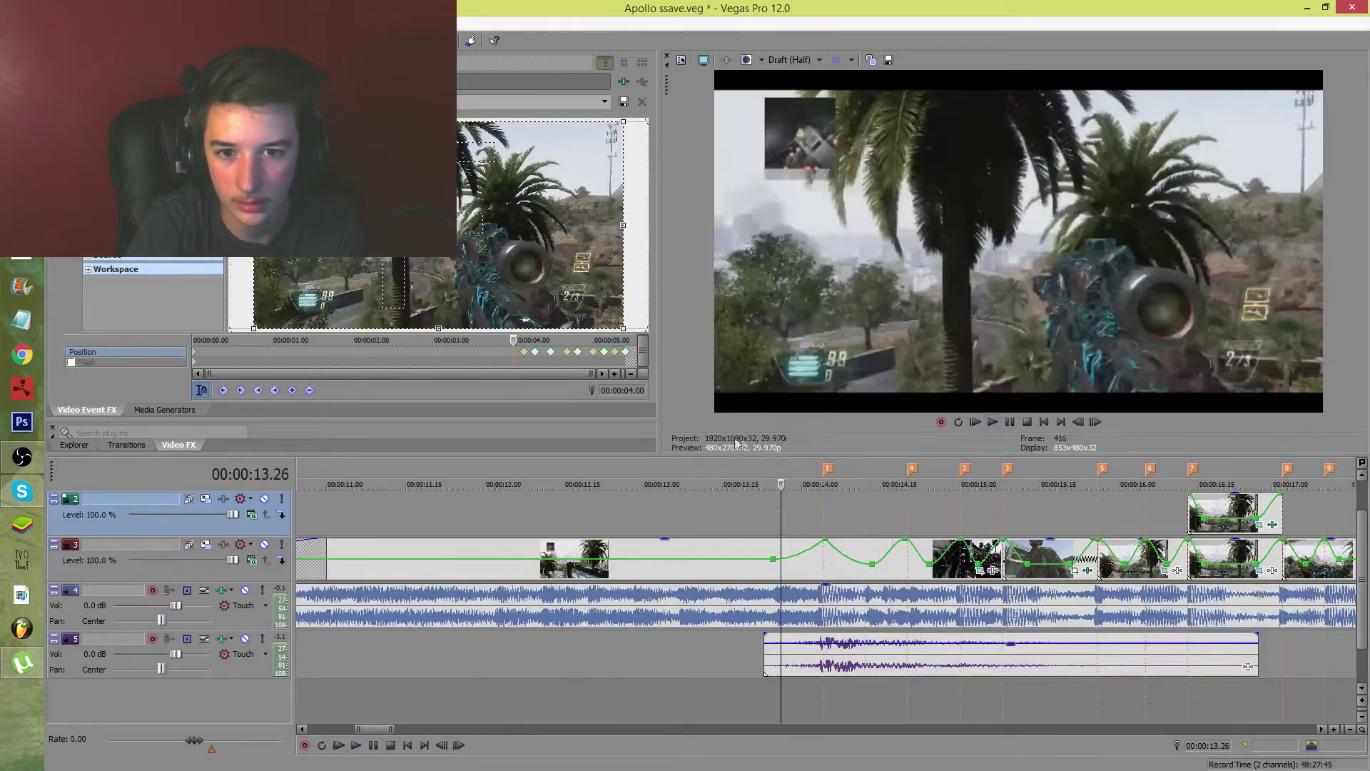
pyautogui.click(535, 352)
pyautogui.press('Right')
pyautogui.press('Right')
pyautogui.press('Right')
pyautogui.press('Right')
pyautogui.press('Right')
pyautogui.press('Right')
pyautogui.press('Right')
pyautogui.press('Right')
pyautogui.press('Right')
pyautogui.press('Right')
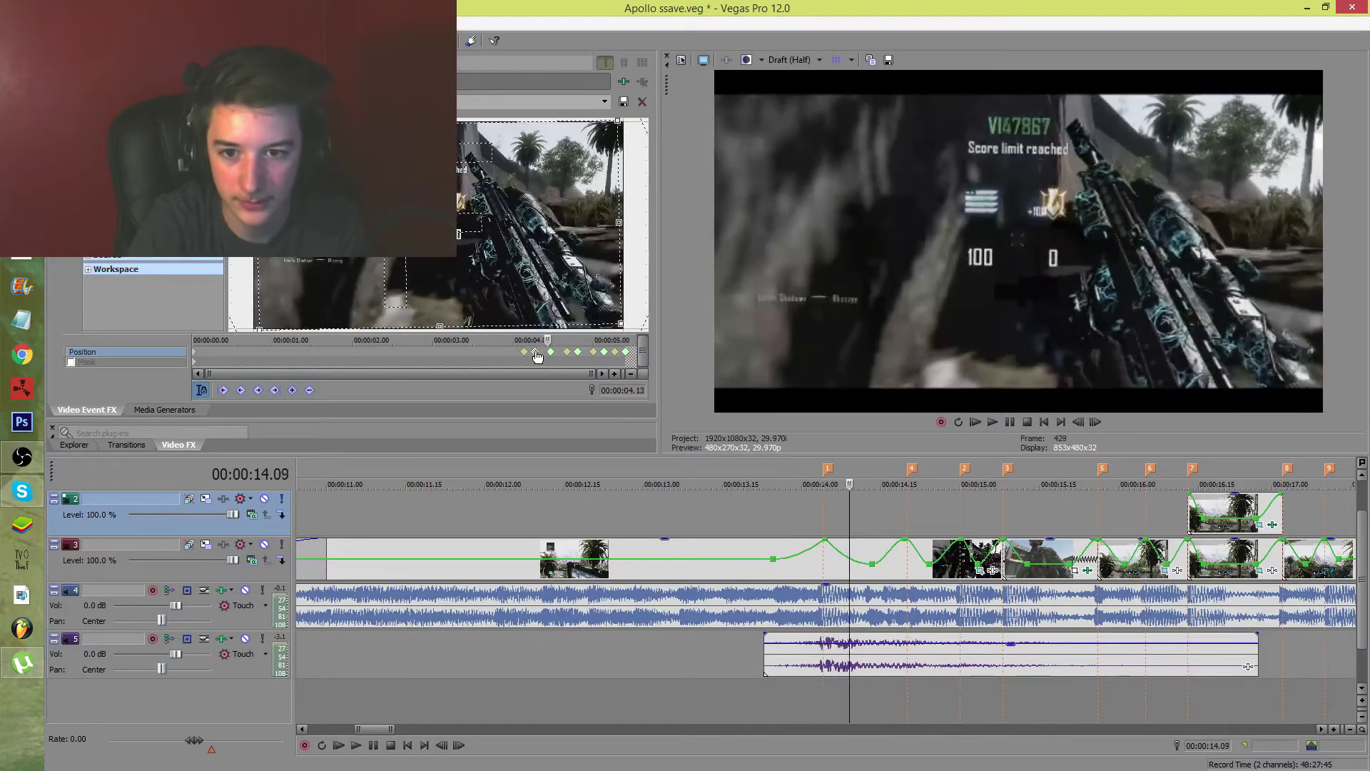
pyautogui.press('Right')
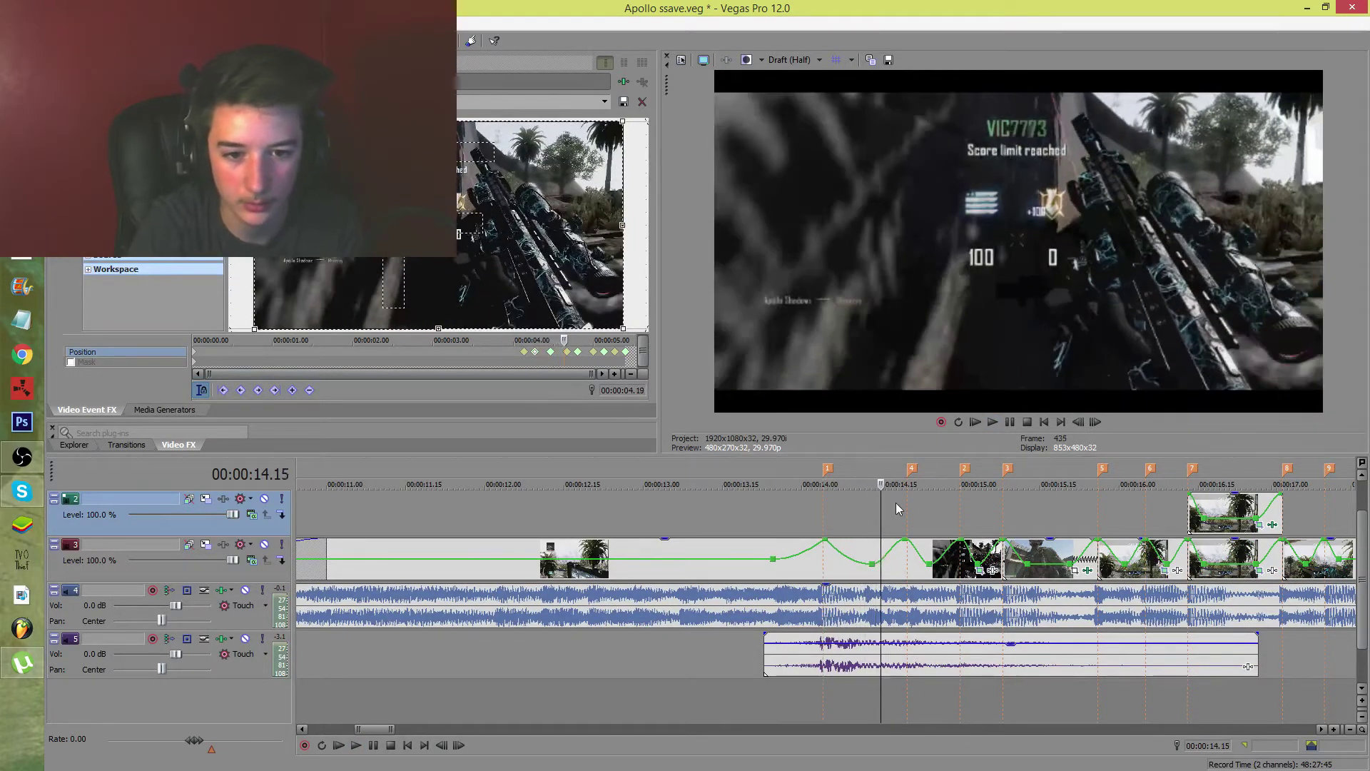
pyautogui.scroll(-5, 892, 506)
pyautogui.click(793, 511)
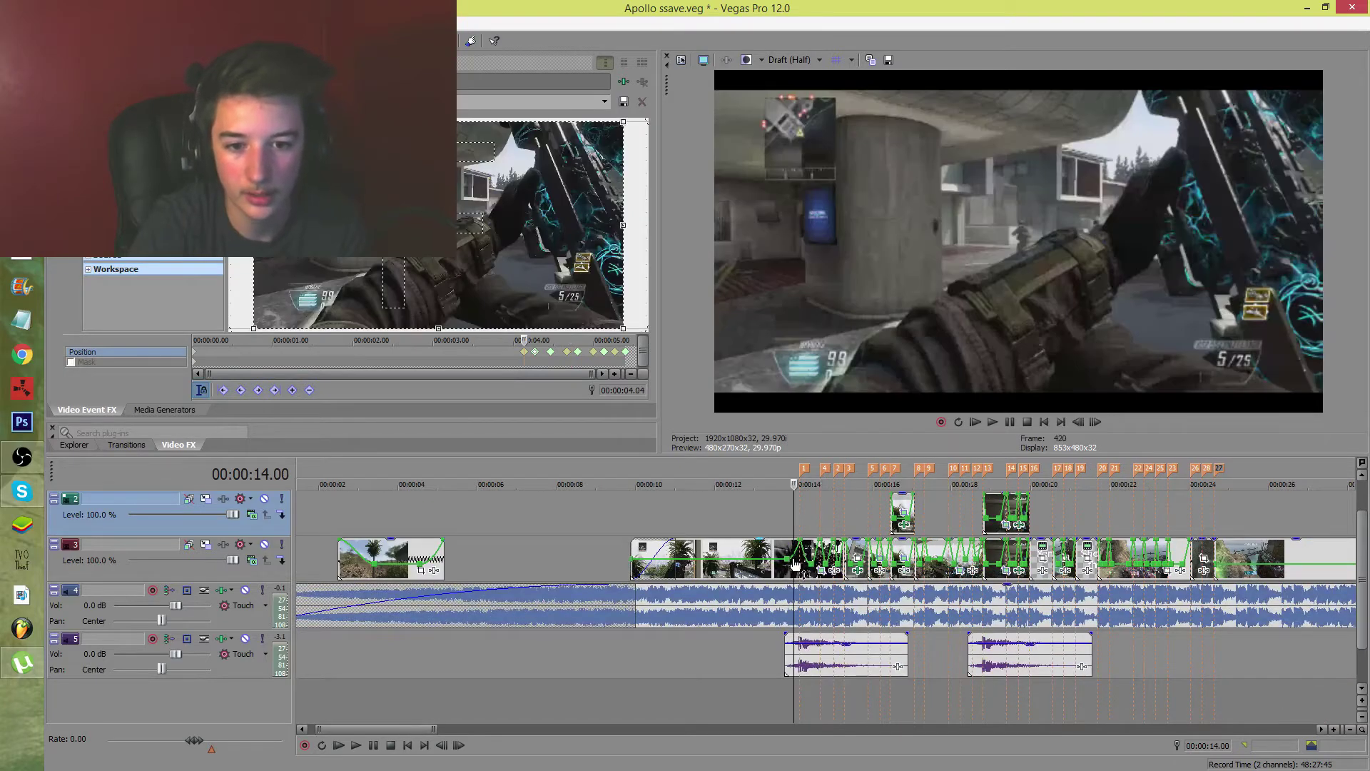
pyautogui.scroll(6, 796, 564)
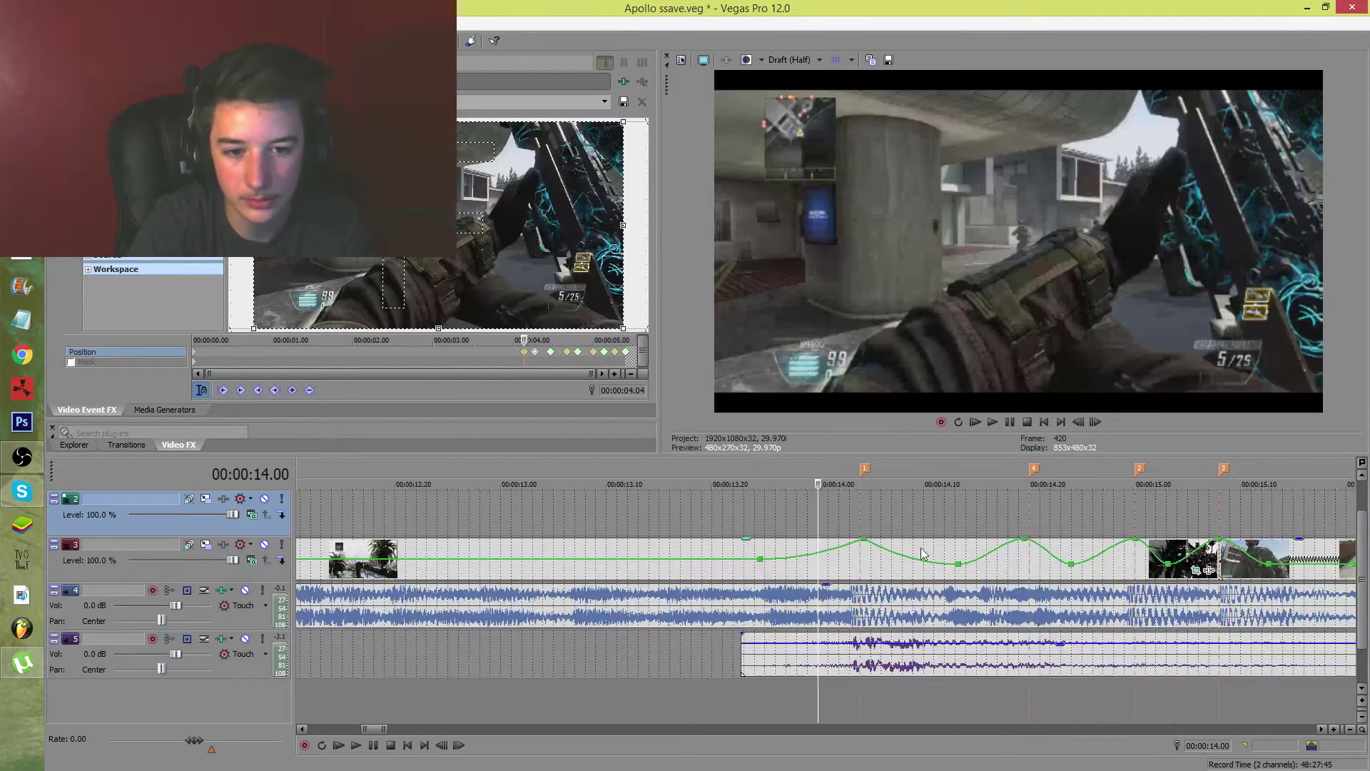
pyautogui.click(958, 508)
pyautogui.rightClick(827, 543)
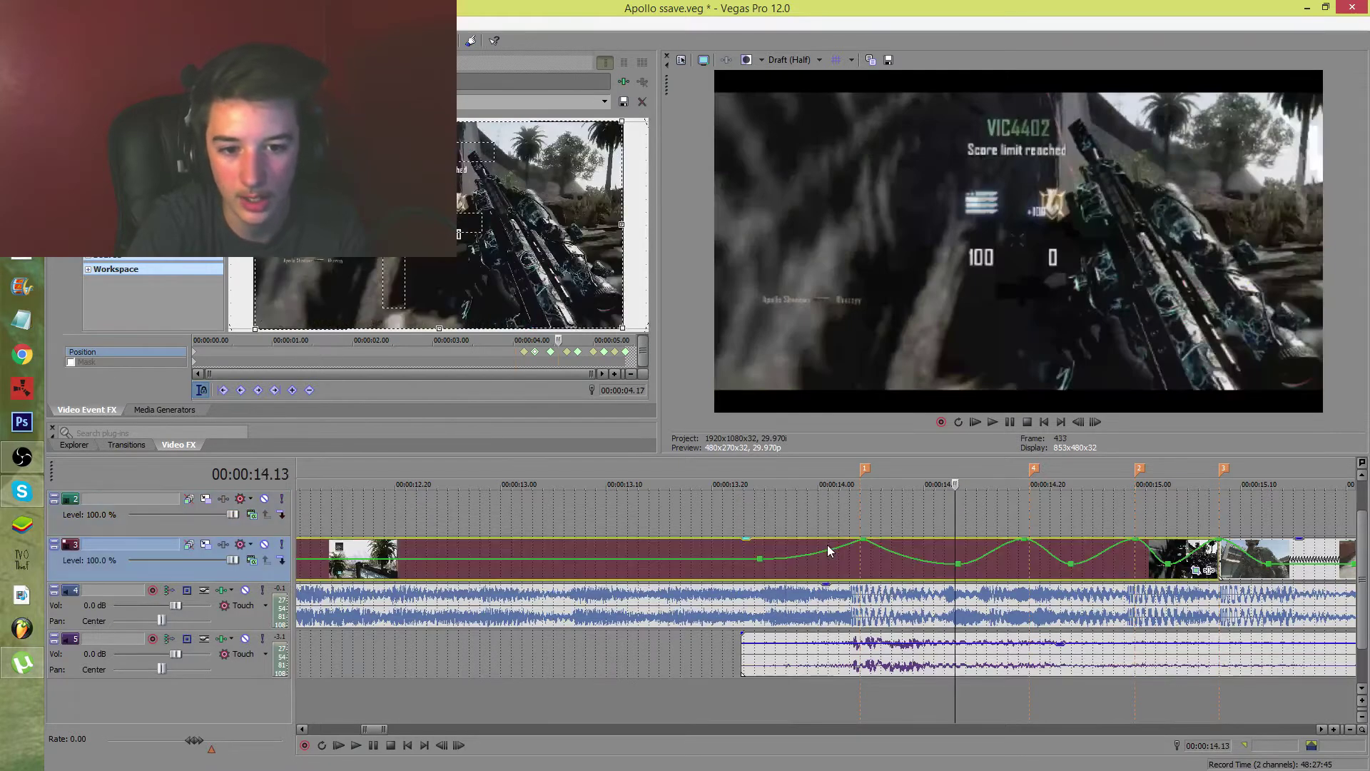
pyautogui.click(764, 511)
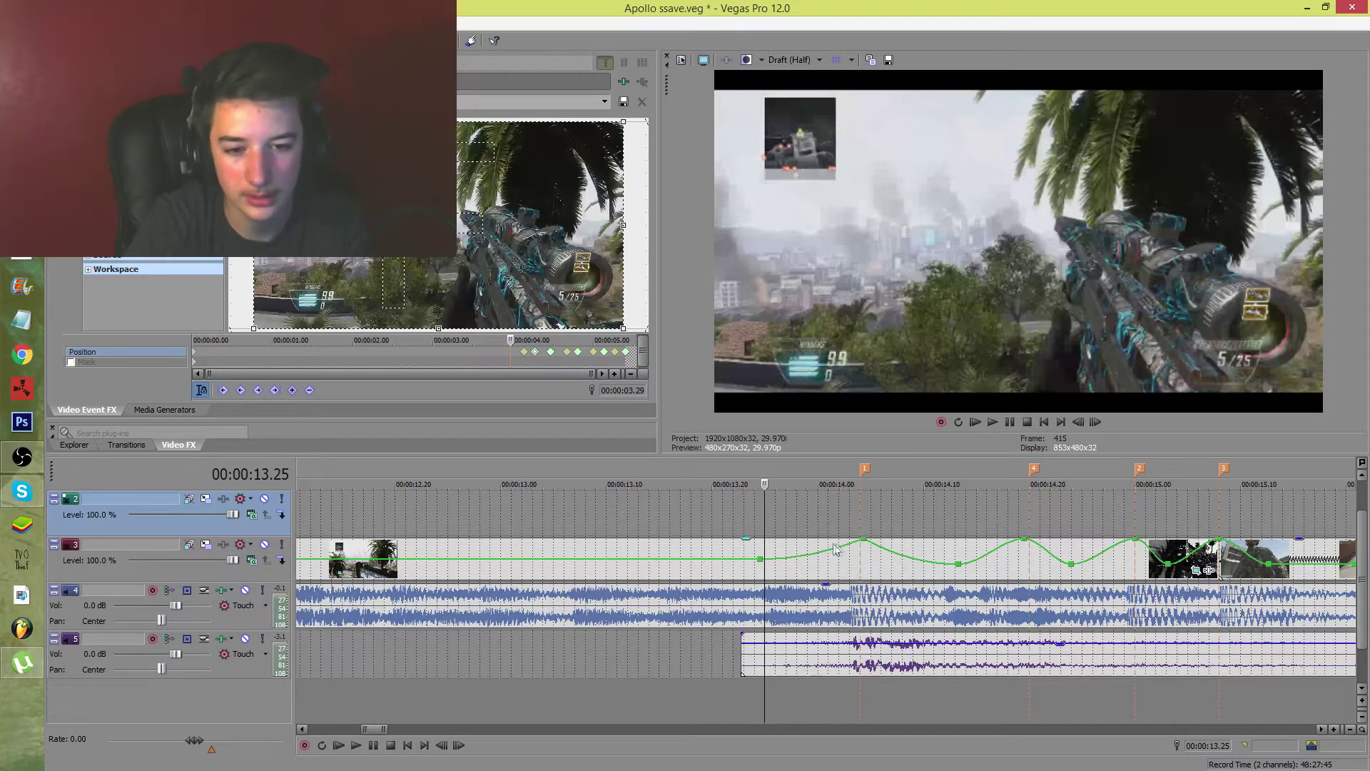
pyautogui.click(774, 511)
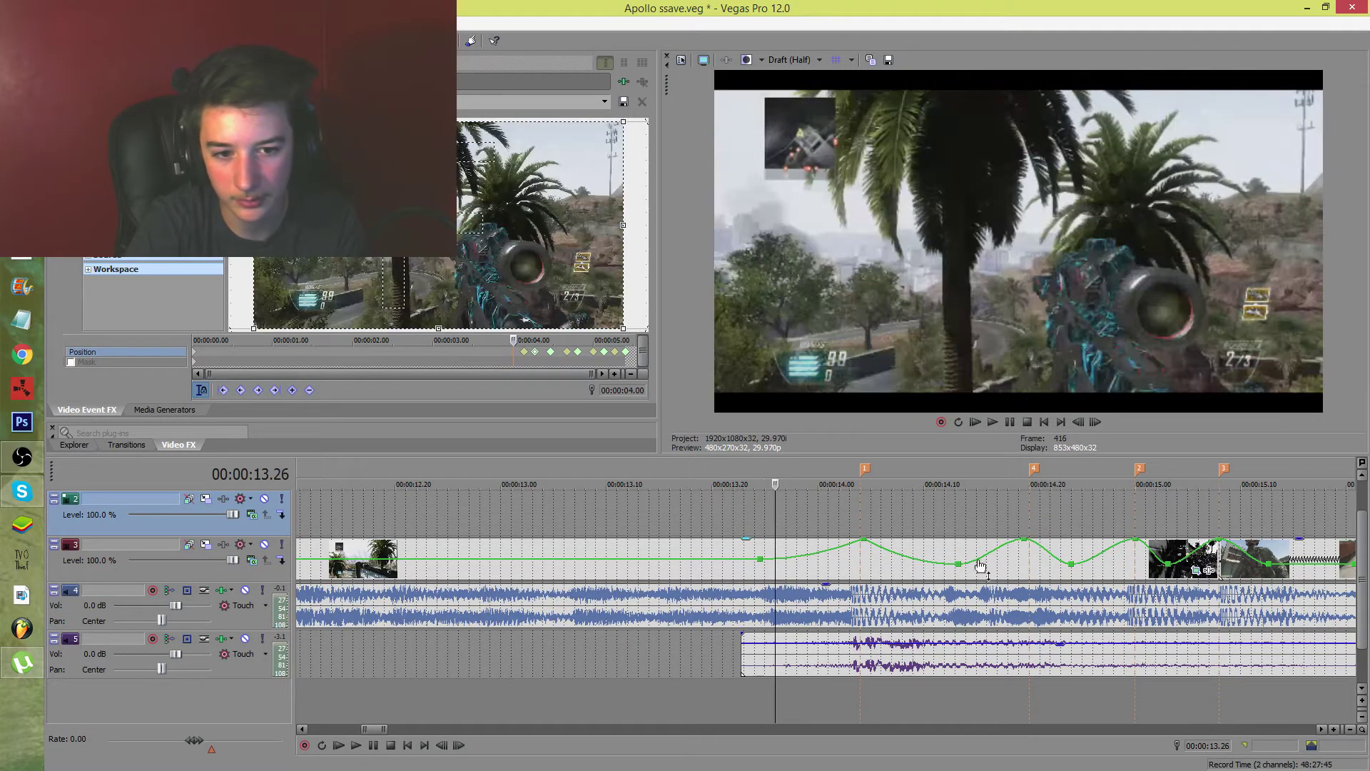
# Dismiss the velocity curve menu and move to the Yemen map cine title near 20 seconds
pyautogui.rightClick(992, 557)
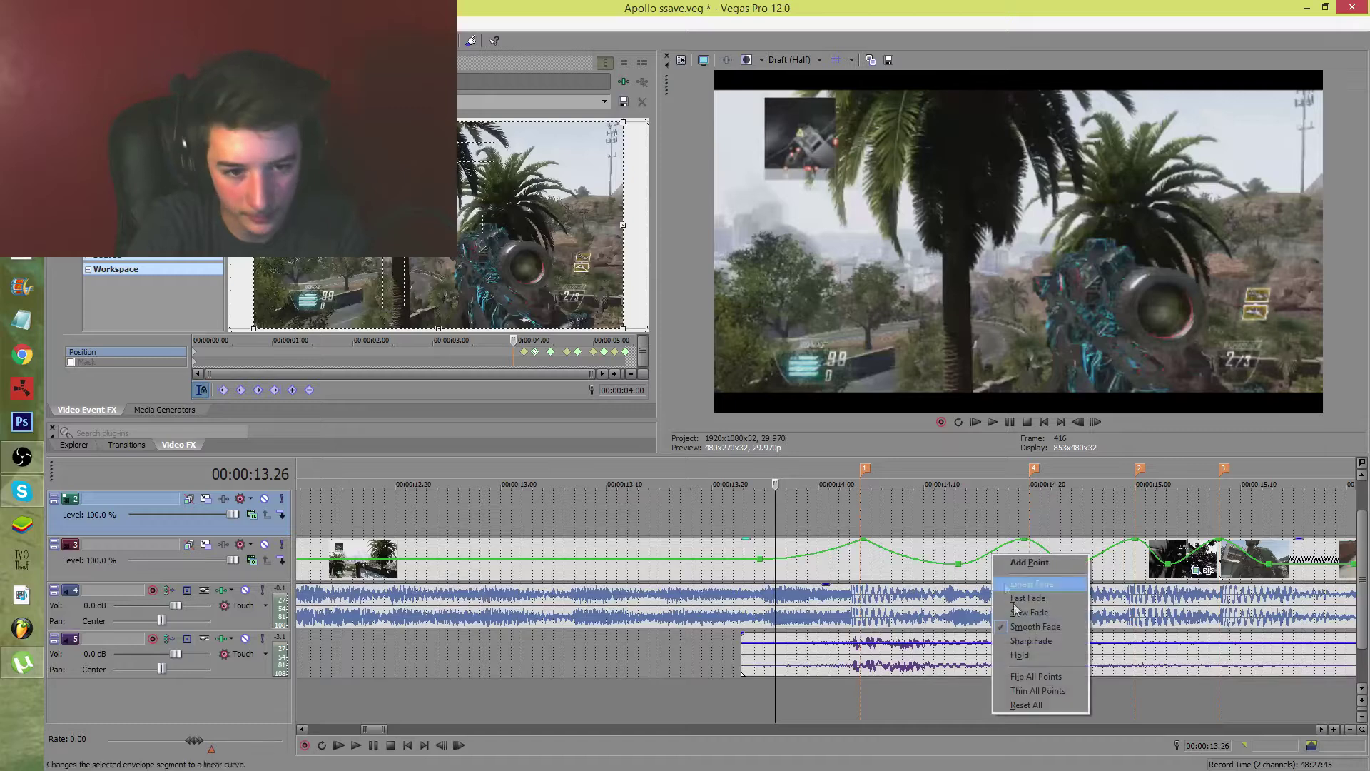
pyautogui.click(973, 518)
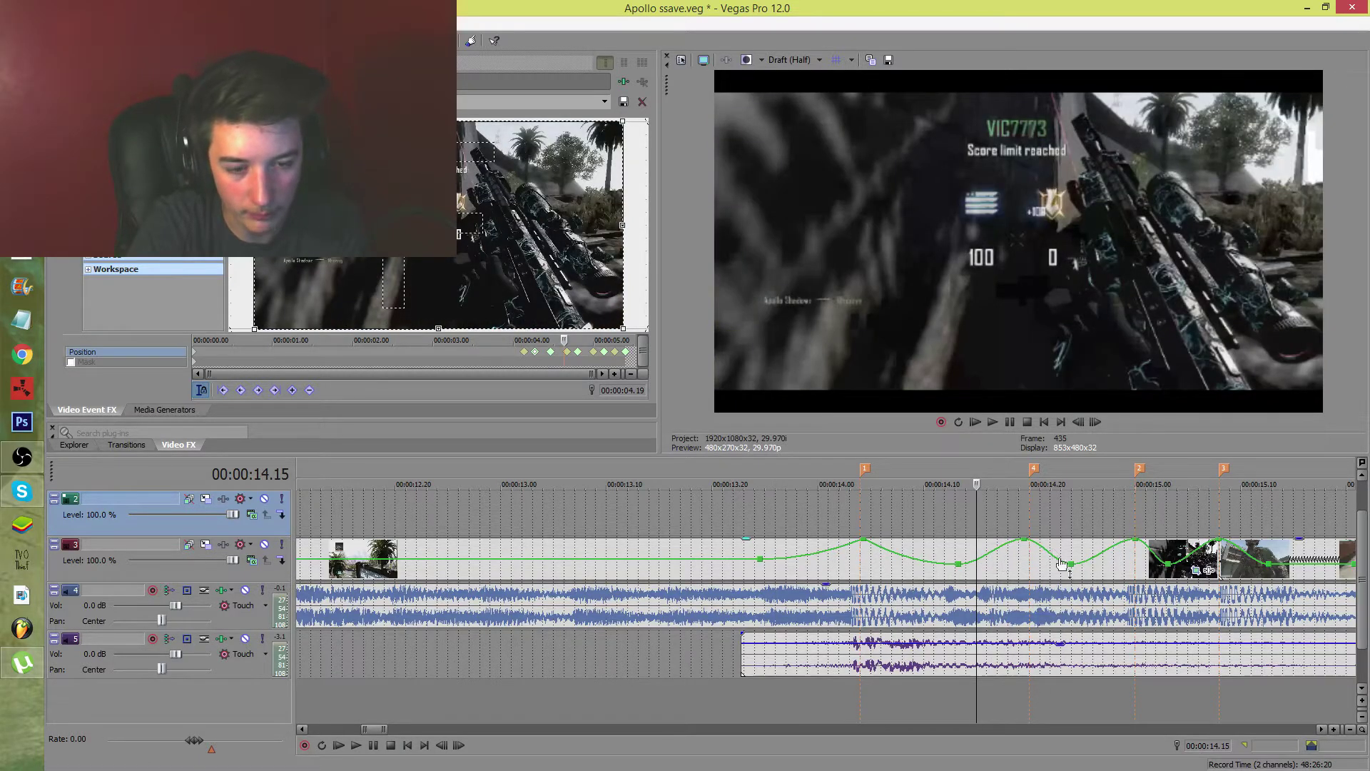
pyautogui.scroll(-3, 1040, 566)
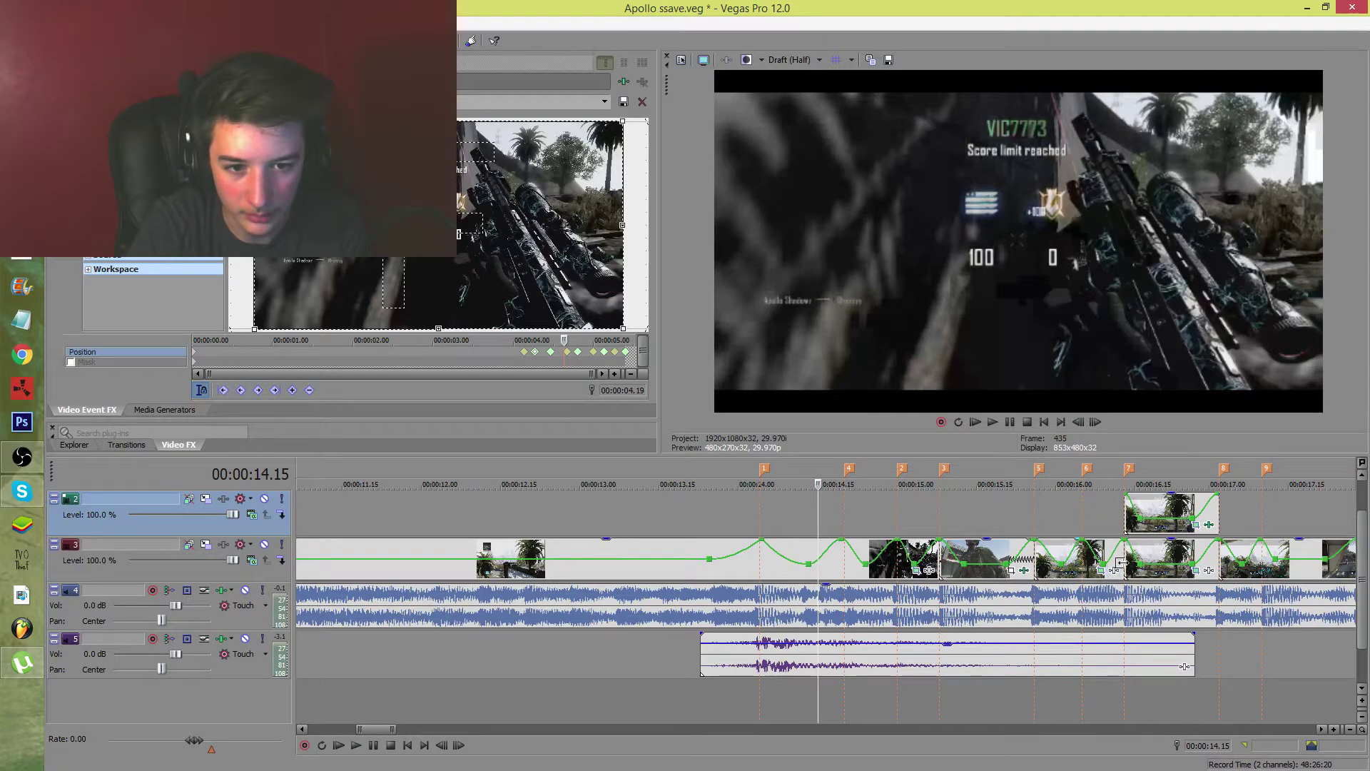
pyautogui.scroll(-3, 1121, 563)
pyautogui.click(1055, 515)
pyautogui.click(1256, 531)
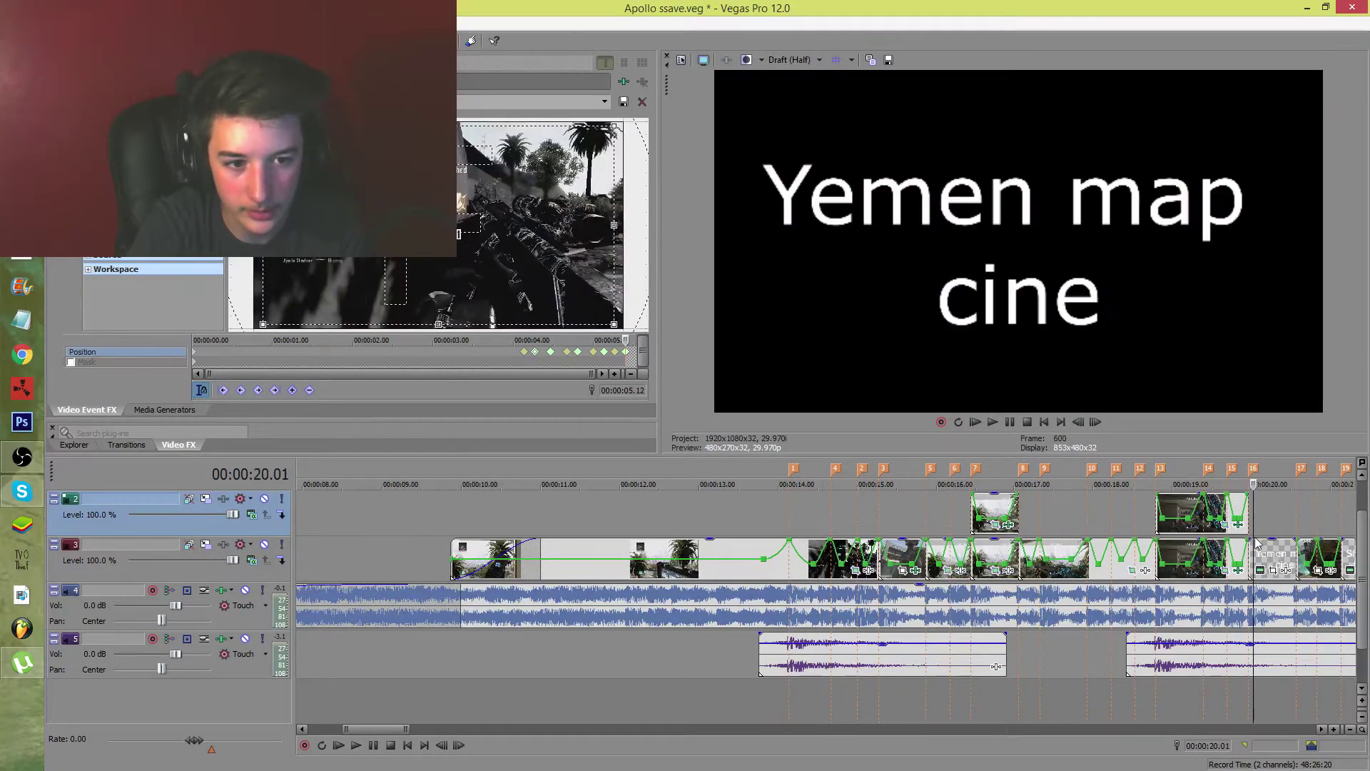
pyautogui.scroll(-2, 1255, 534)
pyautogui.scroll(3, 884, 577)
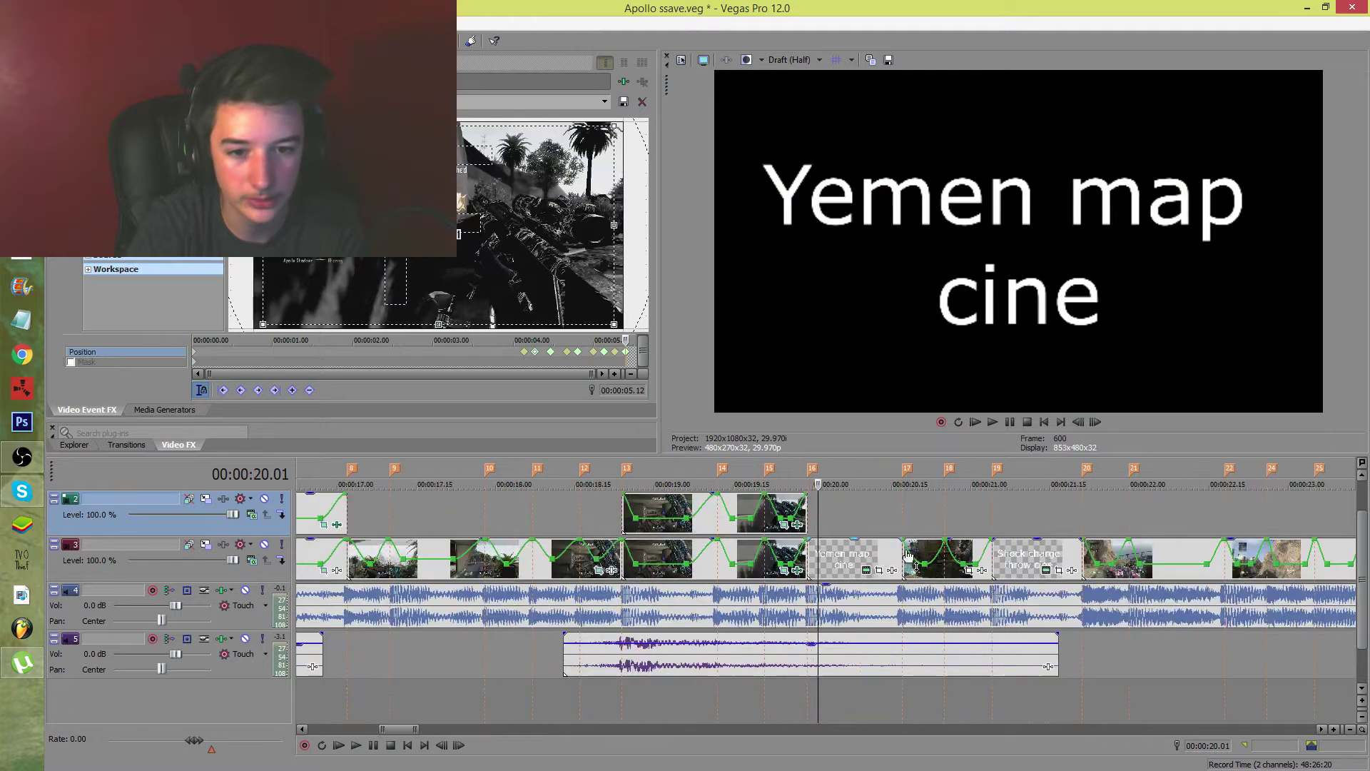
# Delete the Yemen map cine title event from track 3 and bring up the Open dialog
pyautogui.click(1024, 553)
pyautogui.rightClick(844, 555)
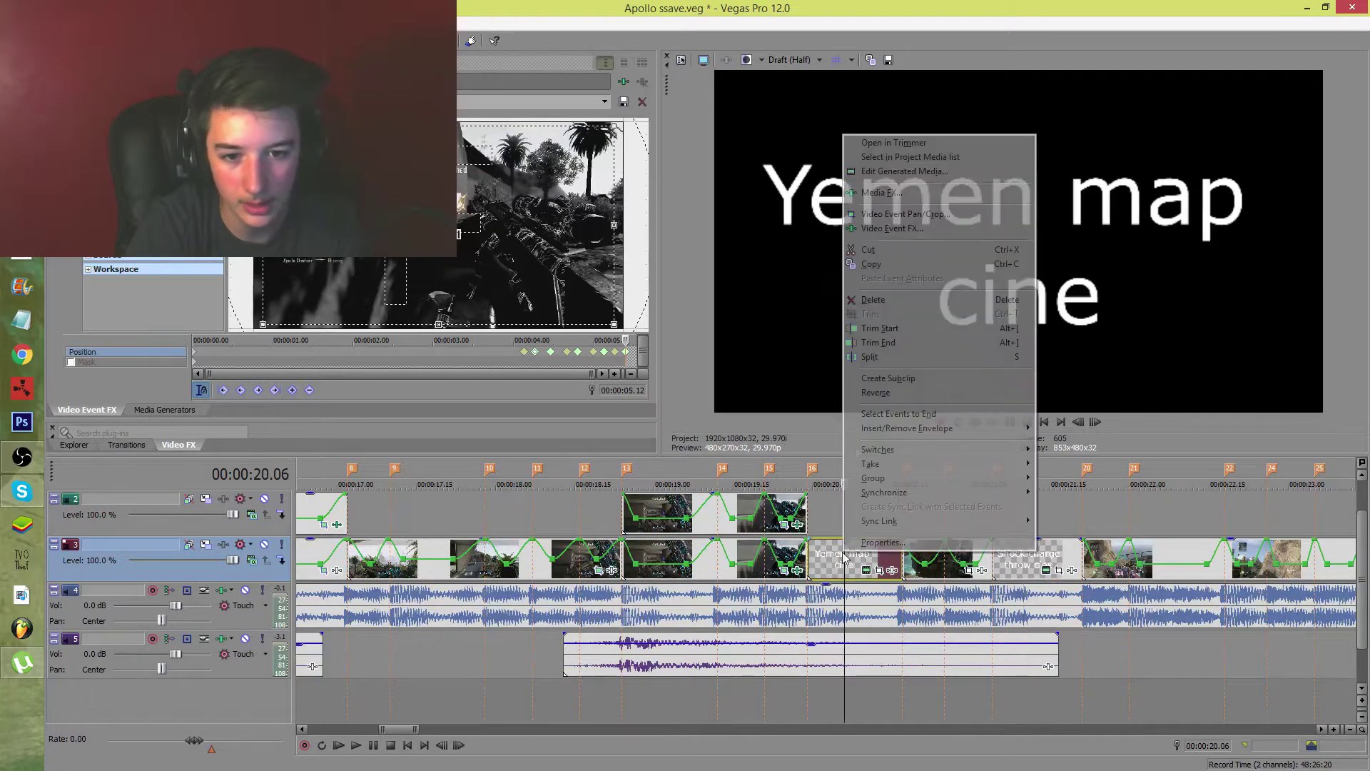
pyautogui.click(928, 297)
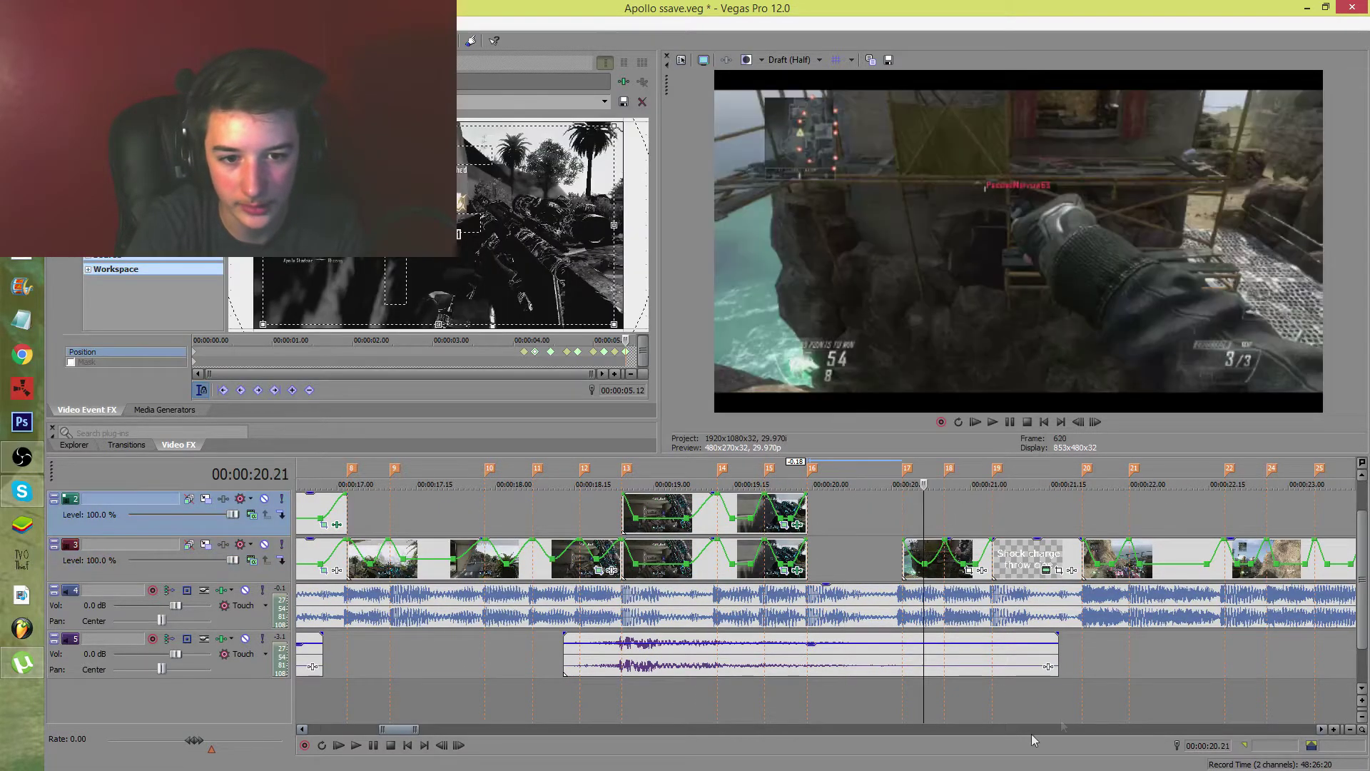
pyautogui.hotkey('ctrl', 'o')
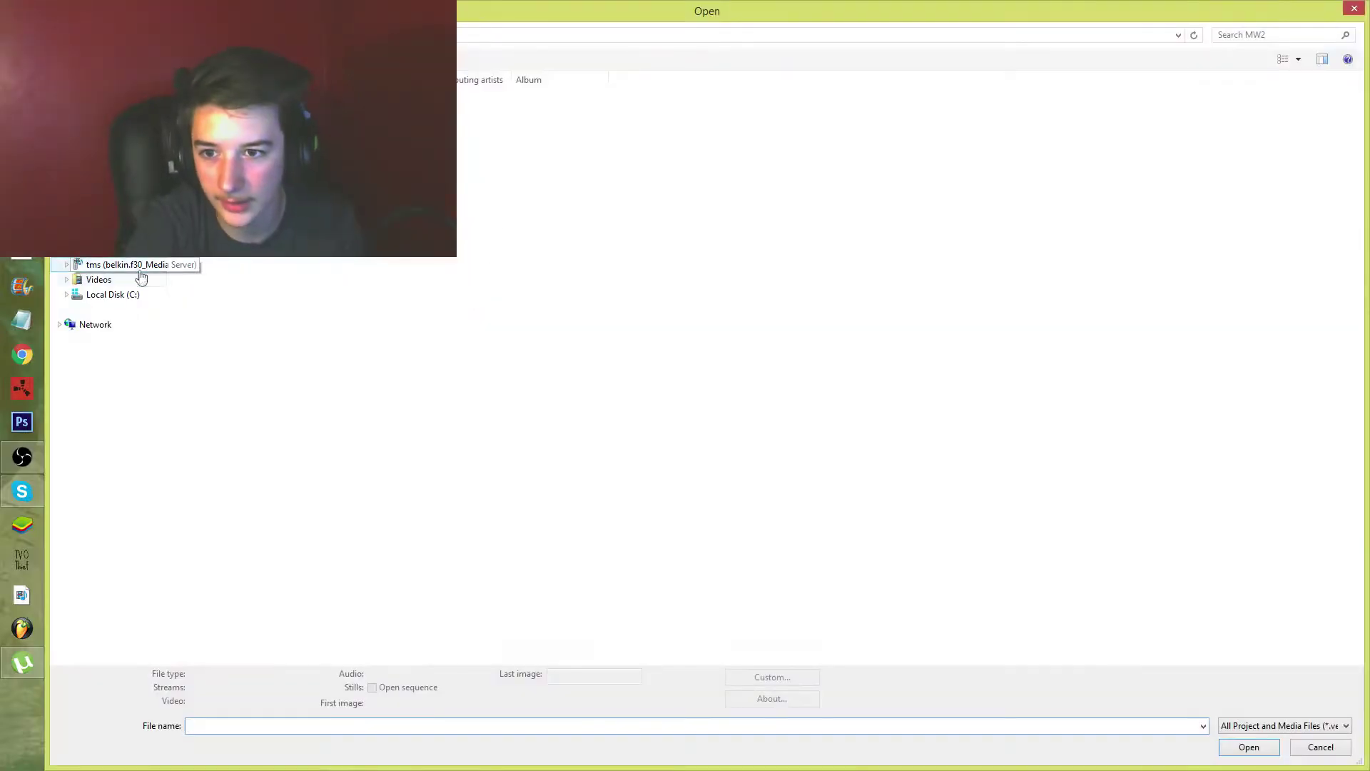
# Import a clip from the Open dialog, shift it left to 20.21 and preview it
pyautogui.doubleClick(847, 137)
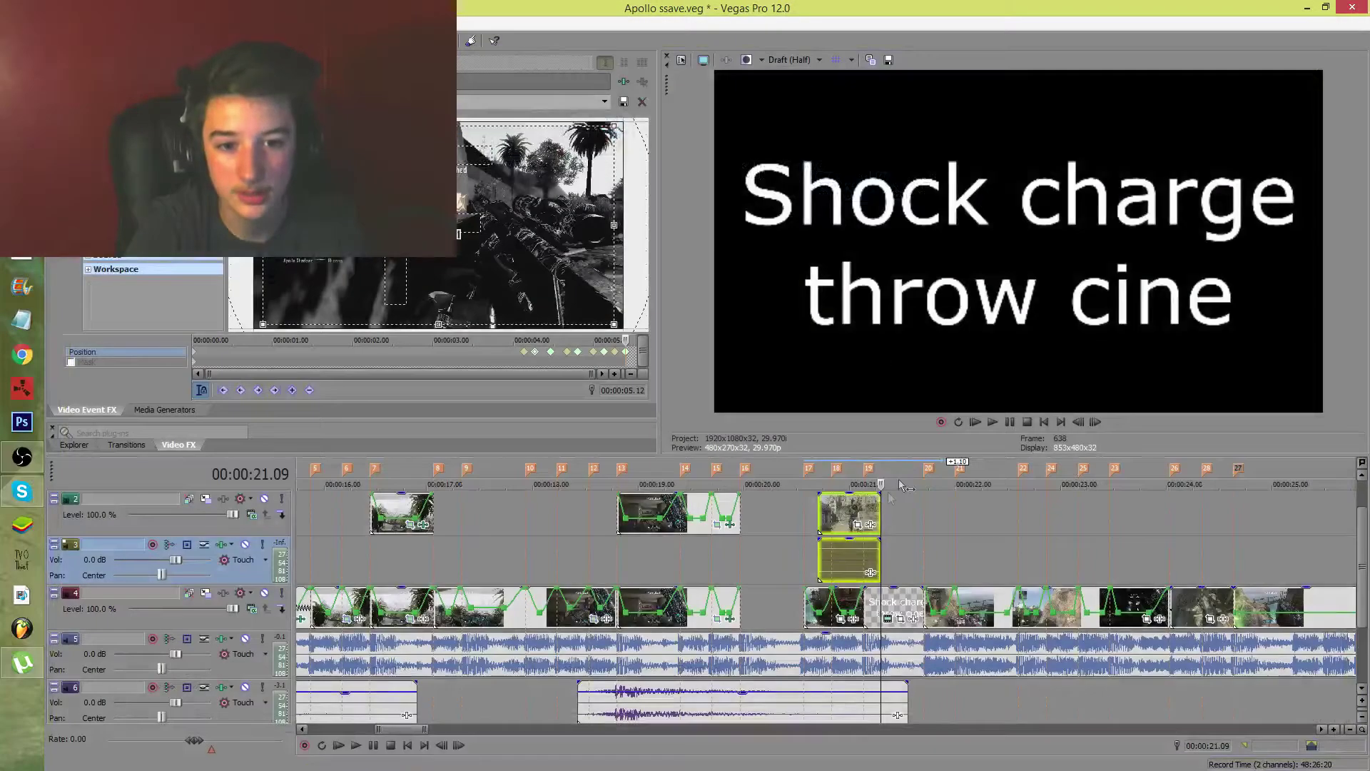
pyautogui.moveTo(846, 511); pyautogui.dragTo(818, 513)
pyautogui.click(819, 514)
pyautogui.press('space')
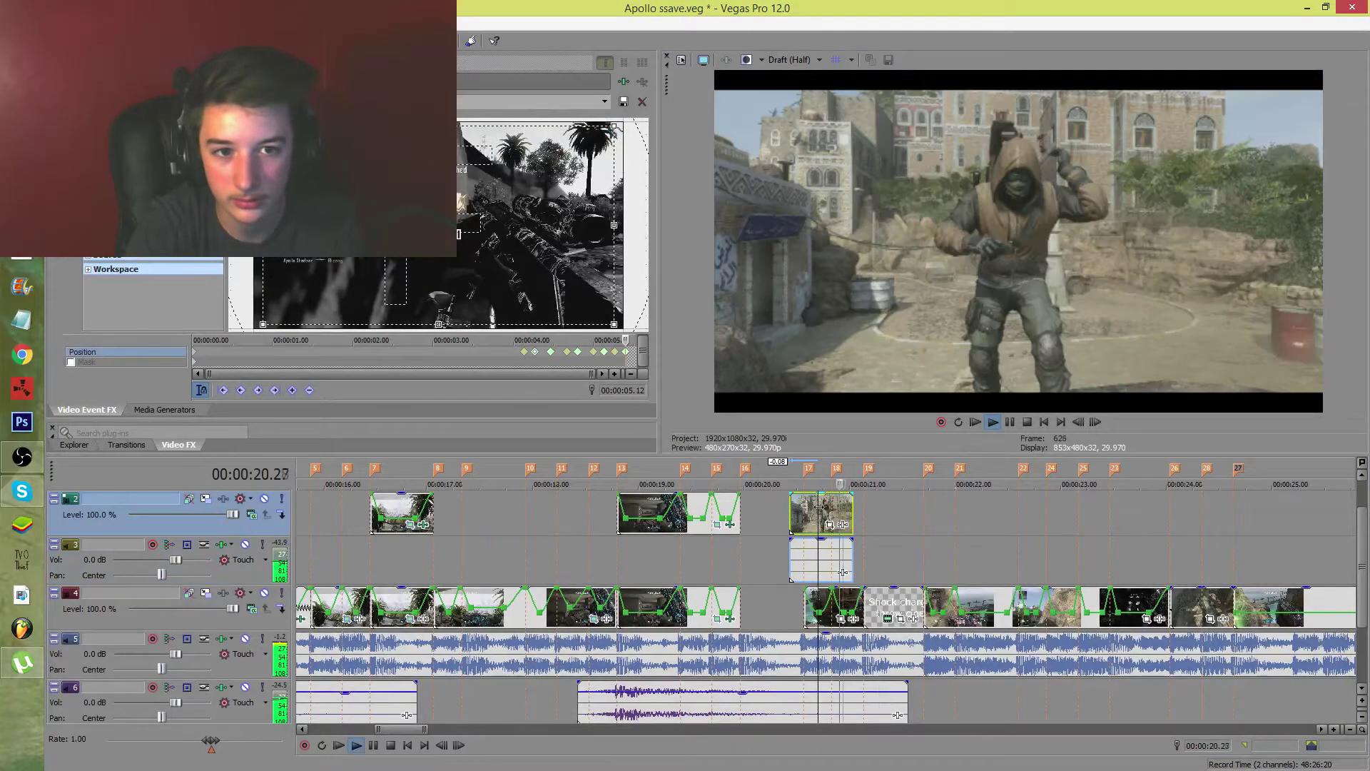
pyautogui.press('space')
pyautogui.scroll(3, 877, 520)
pyautogui.press('space')
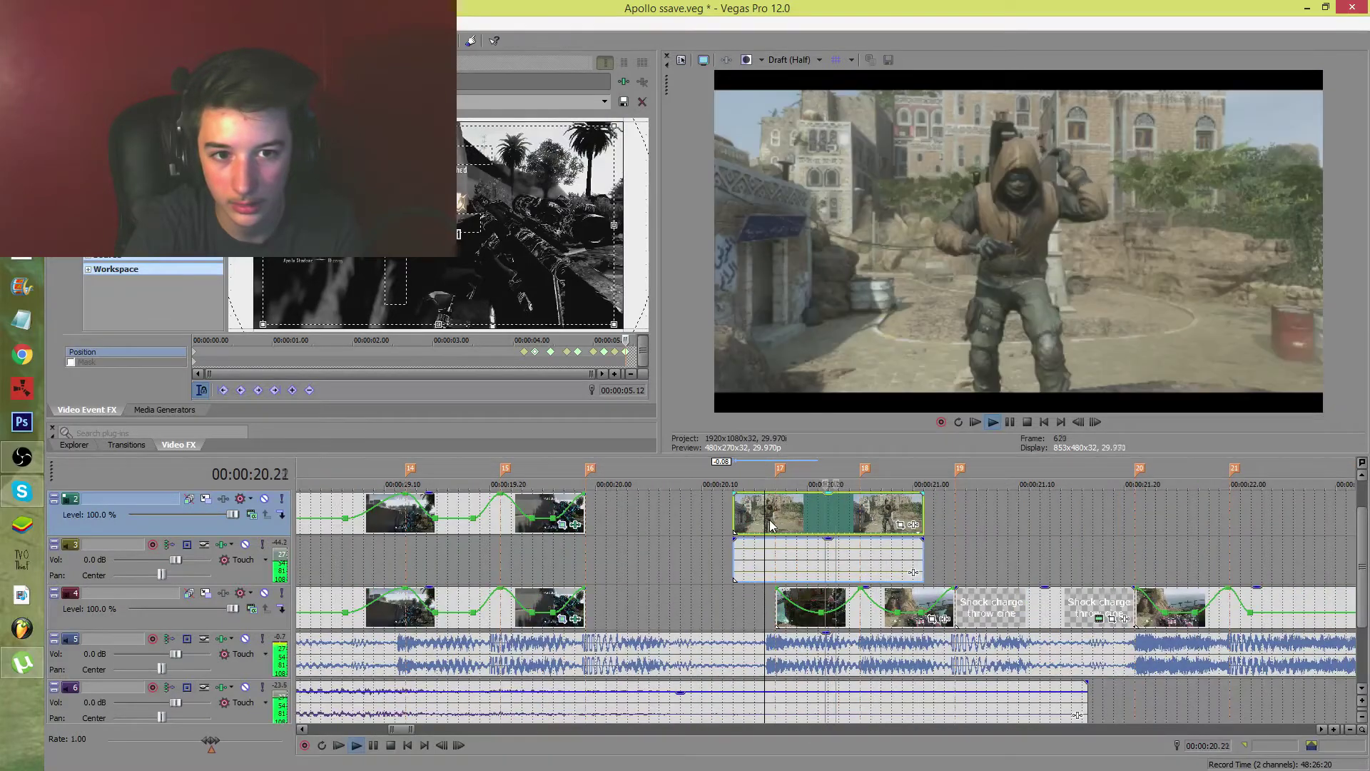
# Delete the wrong clip and import the hooded-soldier killcam clip at the cursor instead
pyautogui.rightClick(859, 516)
pyautogui.click(932, 231)
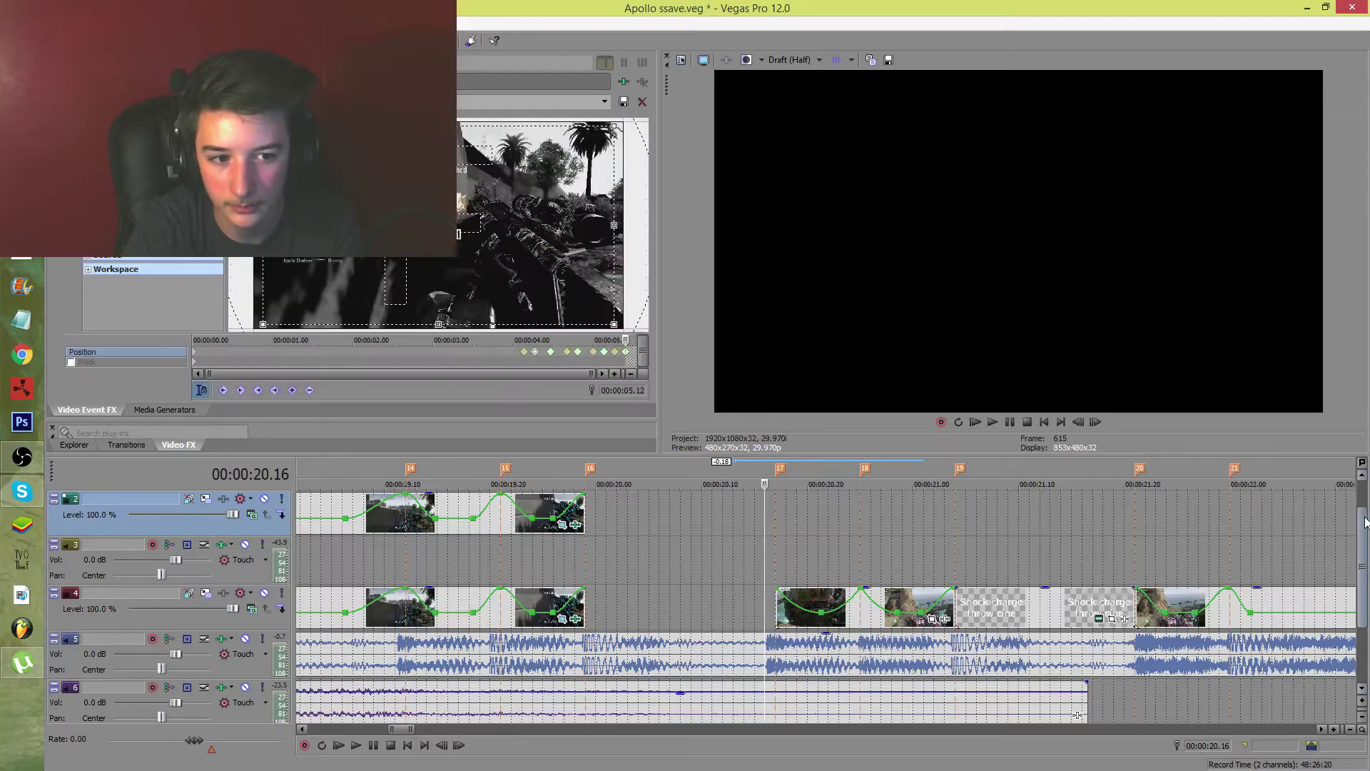
pyautogui.moveTo(1362, 535); pyautogui.dragTo(1363, 590)
pyautogui.rightClick(1123, 635)
pyautogui.click(1154, 641)
pyautogui.doubleClick(921, 129)
# Play the new track 2 clip and check its end, leaving its length unchanged
pyautogui.click(969, 528)
pyautogui.press('space')
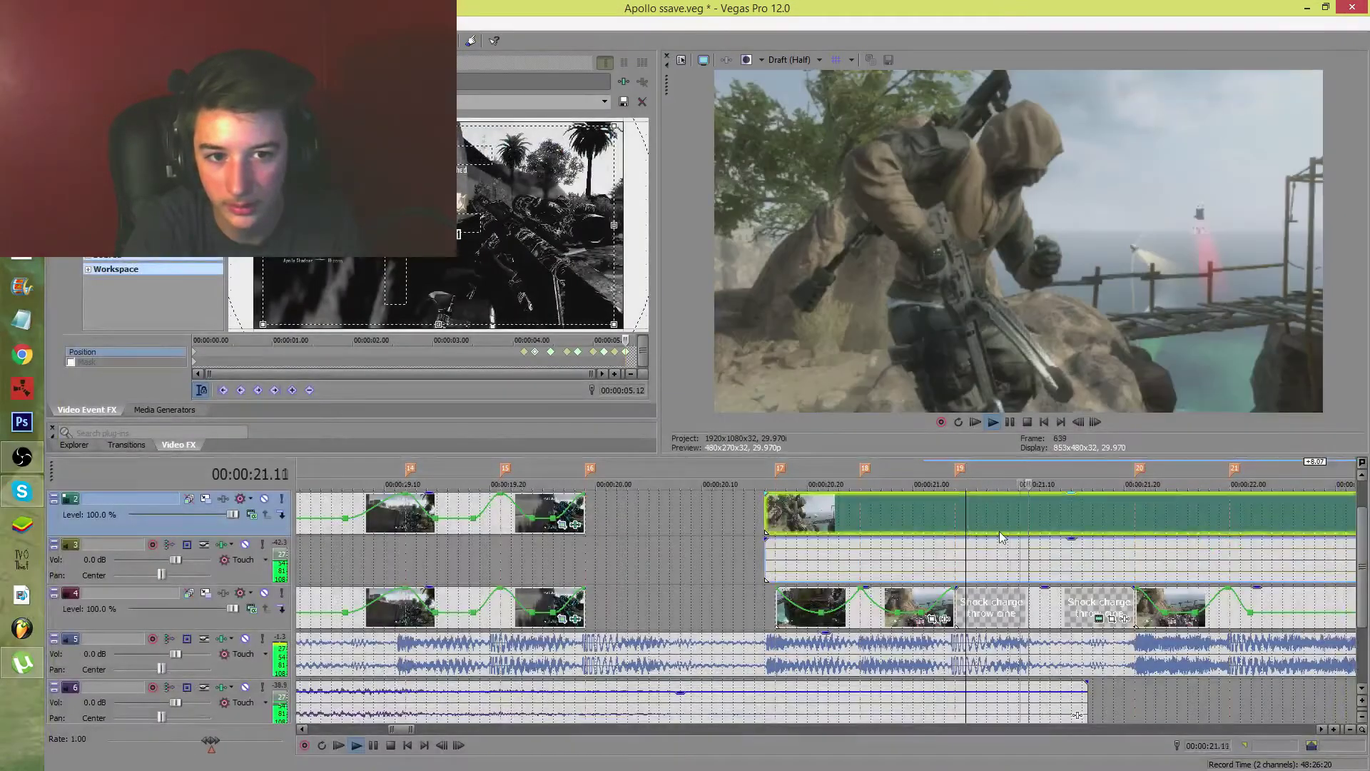
pyautogui.scroll(-6, 999, 524)
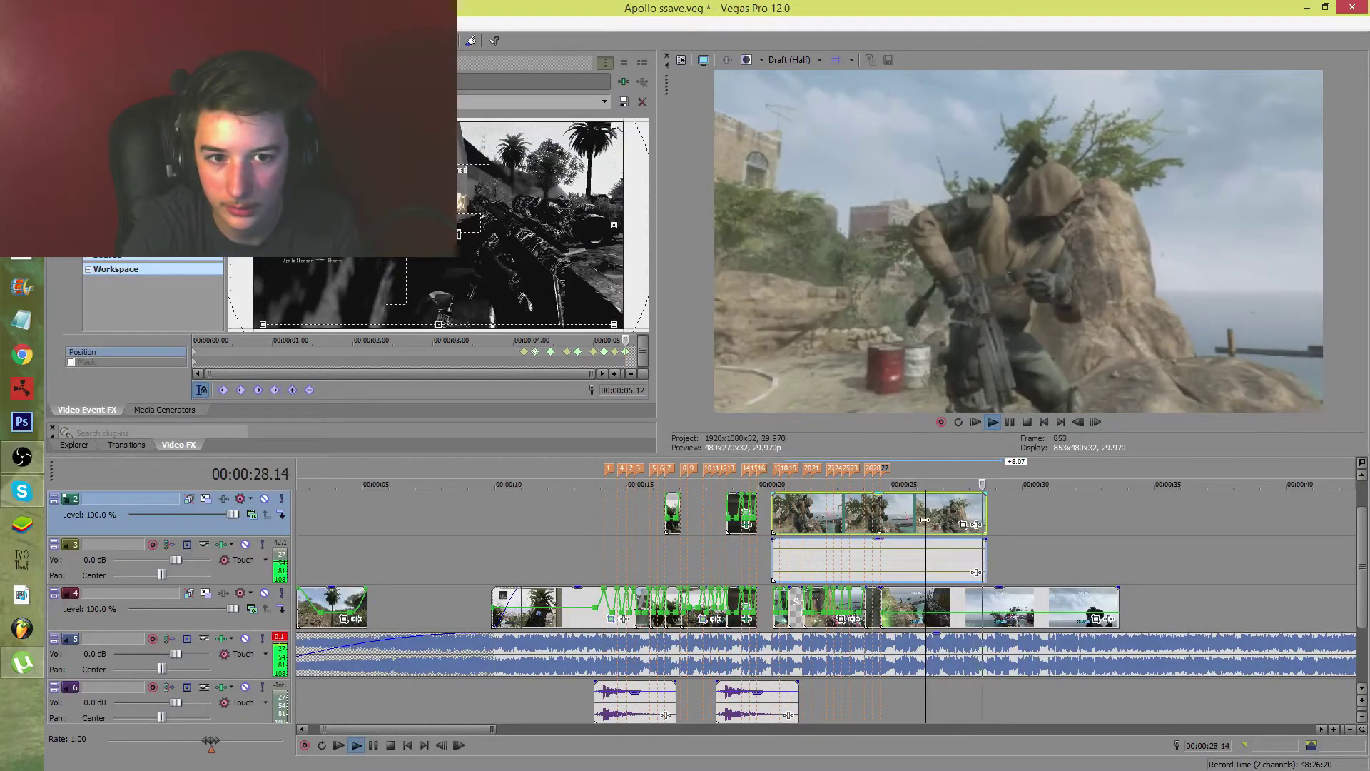
pyautogui.press('space')
pyautogui.moveTo(992, 508)
pyautogui.mouseDown()
pyautogui.moveTo(1012, 507)
pyautogui.moveTo(990, 504)
pyautogui.mouseUp()
# Preview the new clip from about 25, 21 and 25.5 seconds
pyautogui.click(889, 508)
pyautogui.press('space')
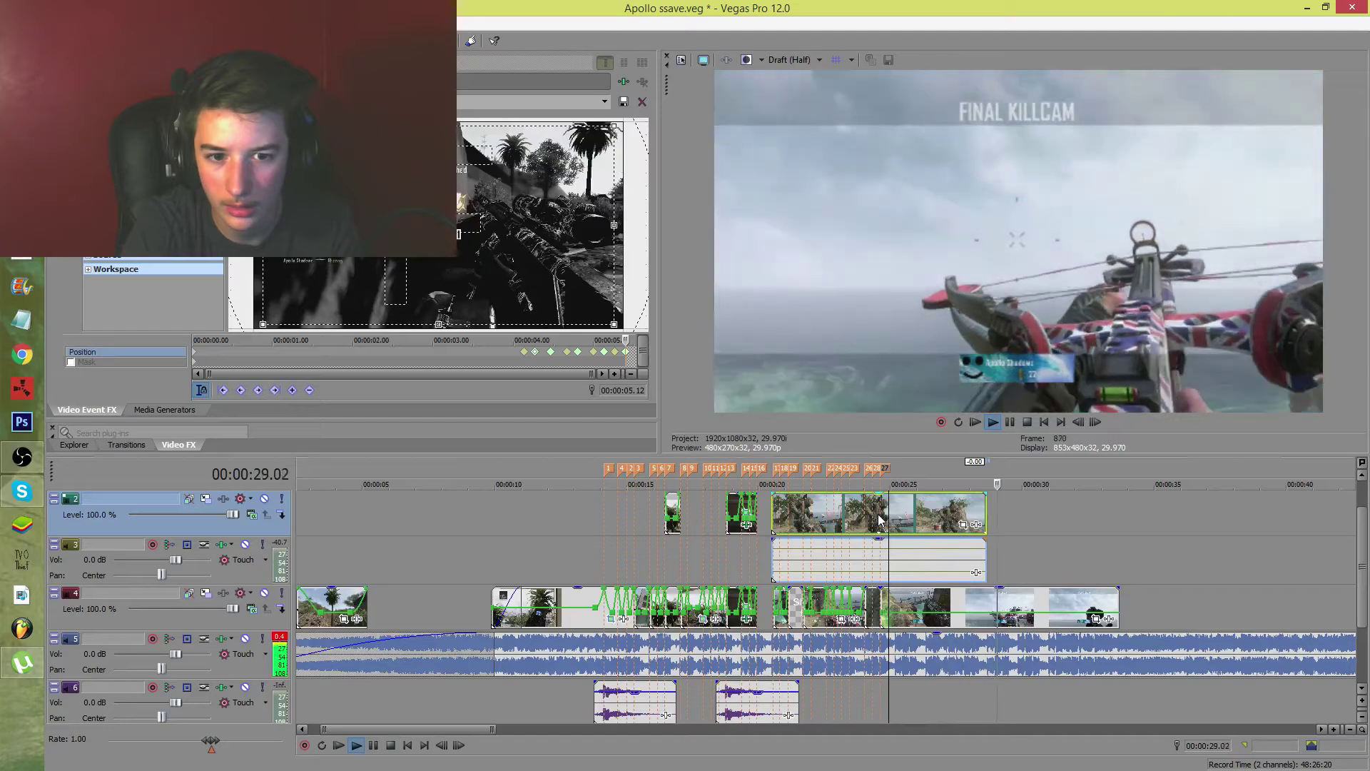
pyautogui.press('space')
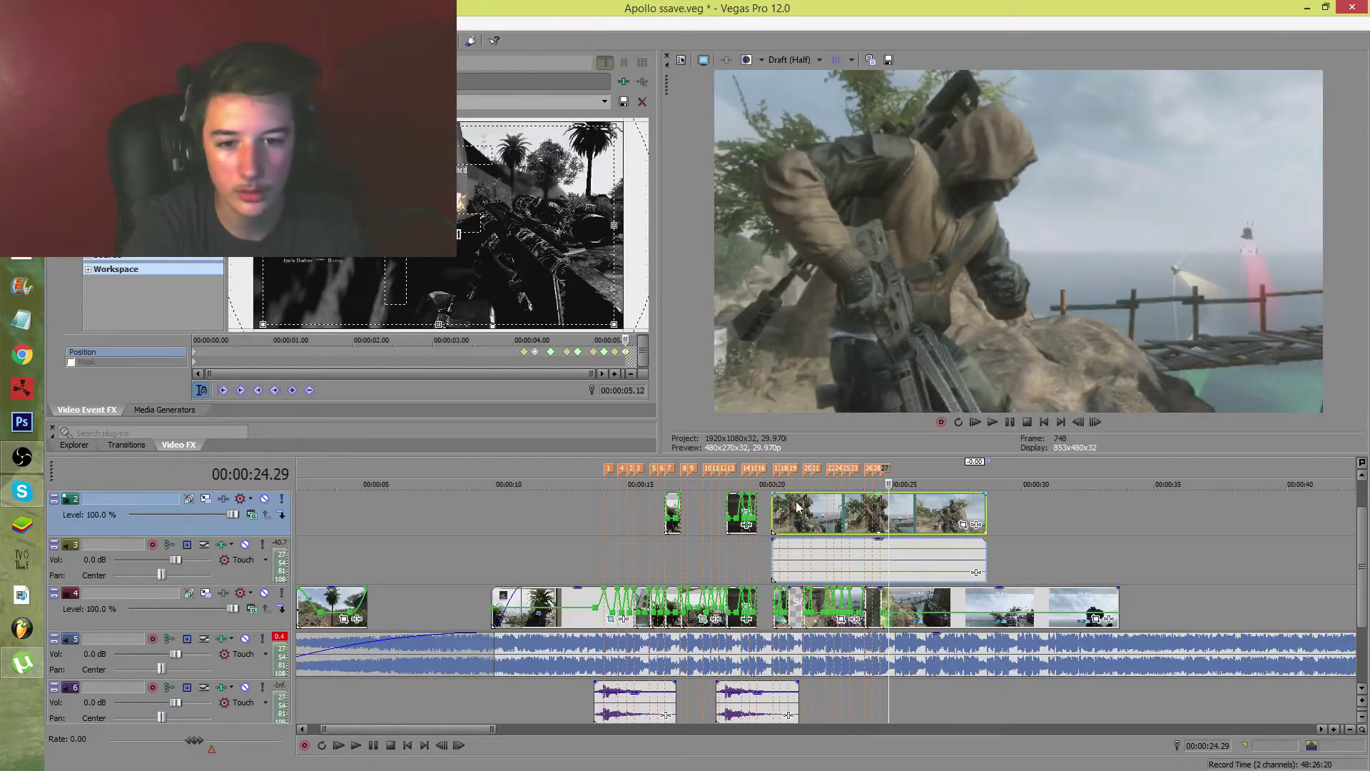
pyautogui.click(798, 507)
pyautogui.press('space')
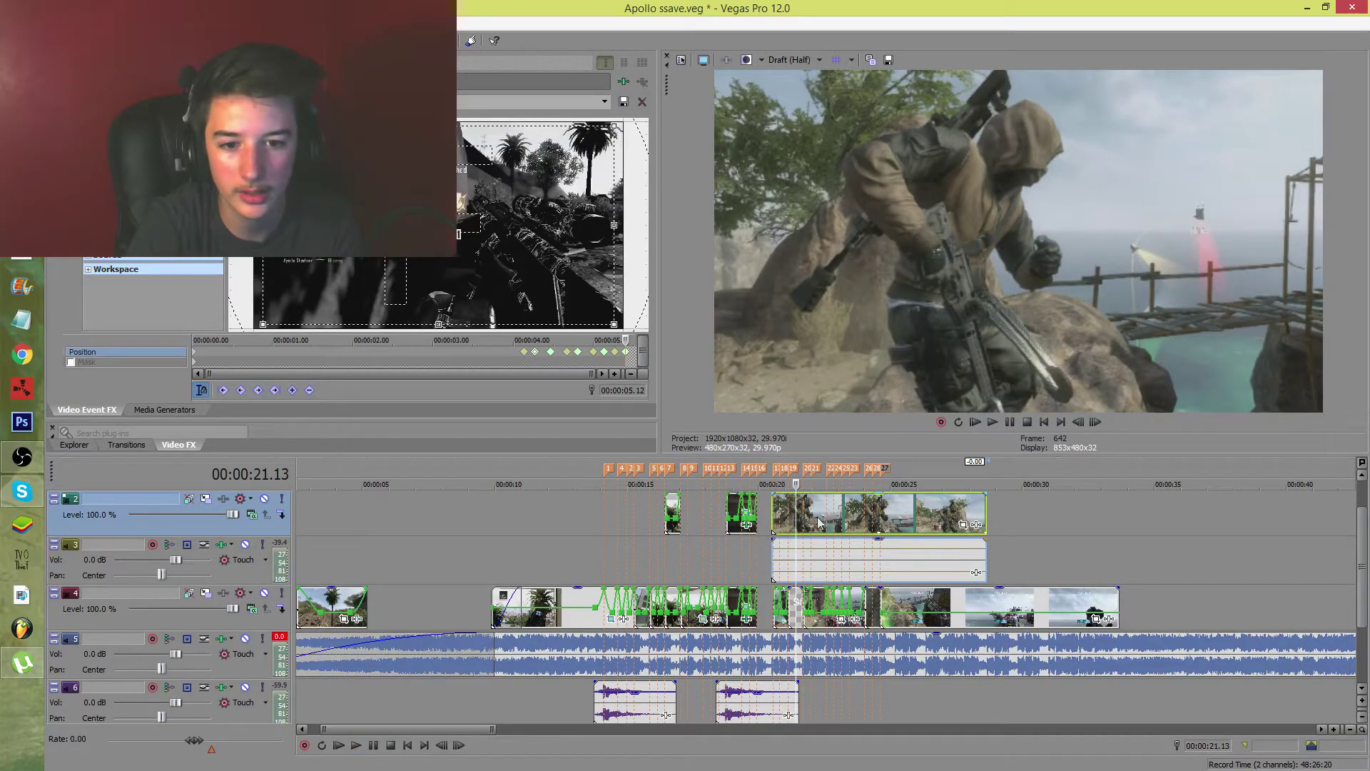
pyautogui.press('space')
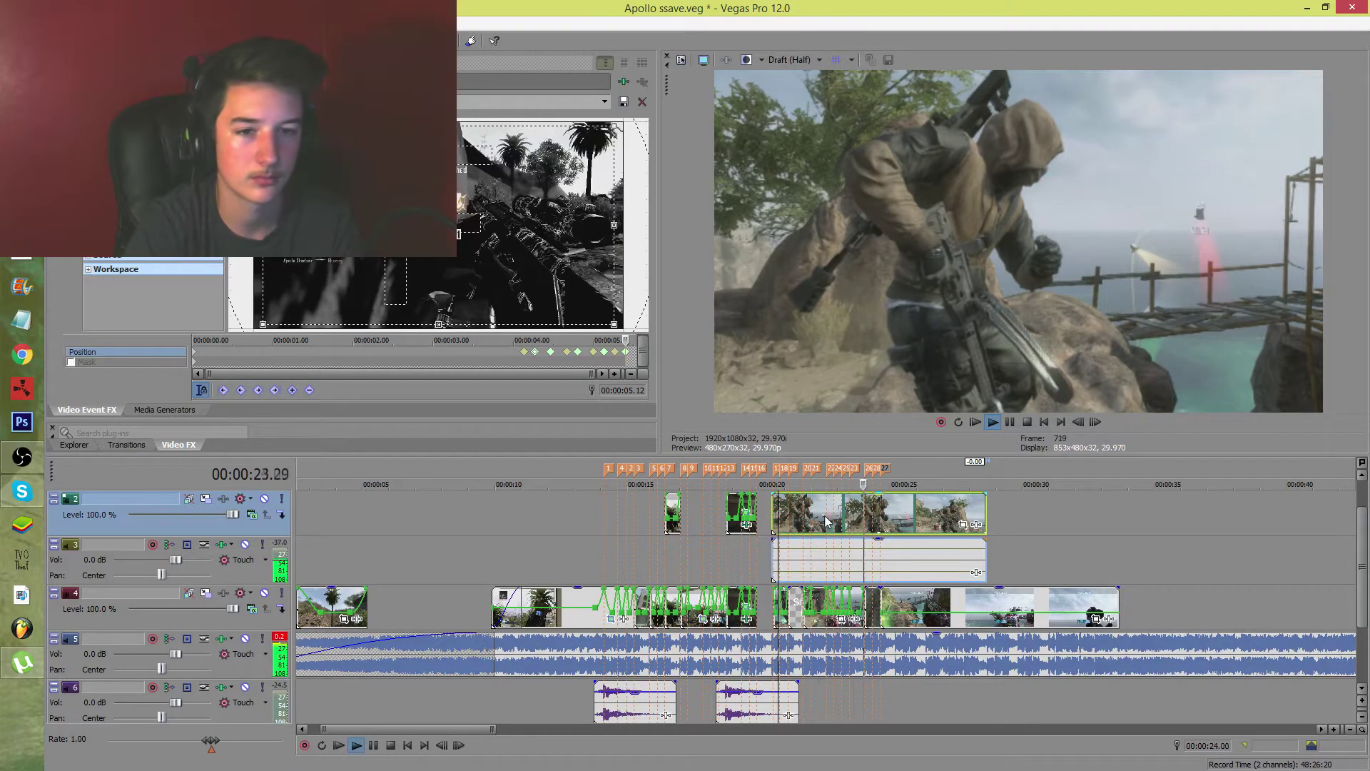
pyautogui.click(920, 511)
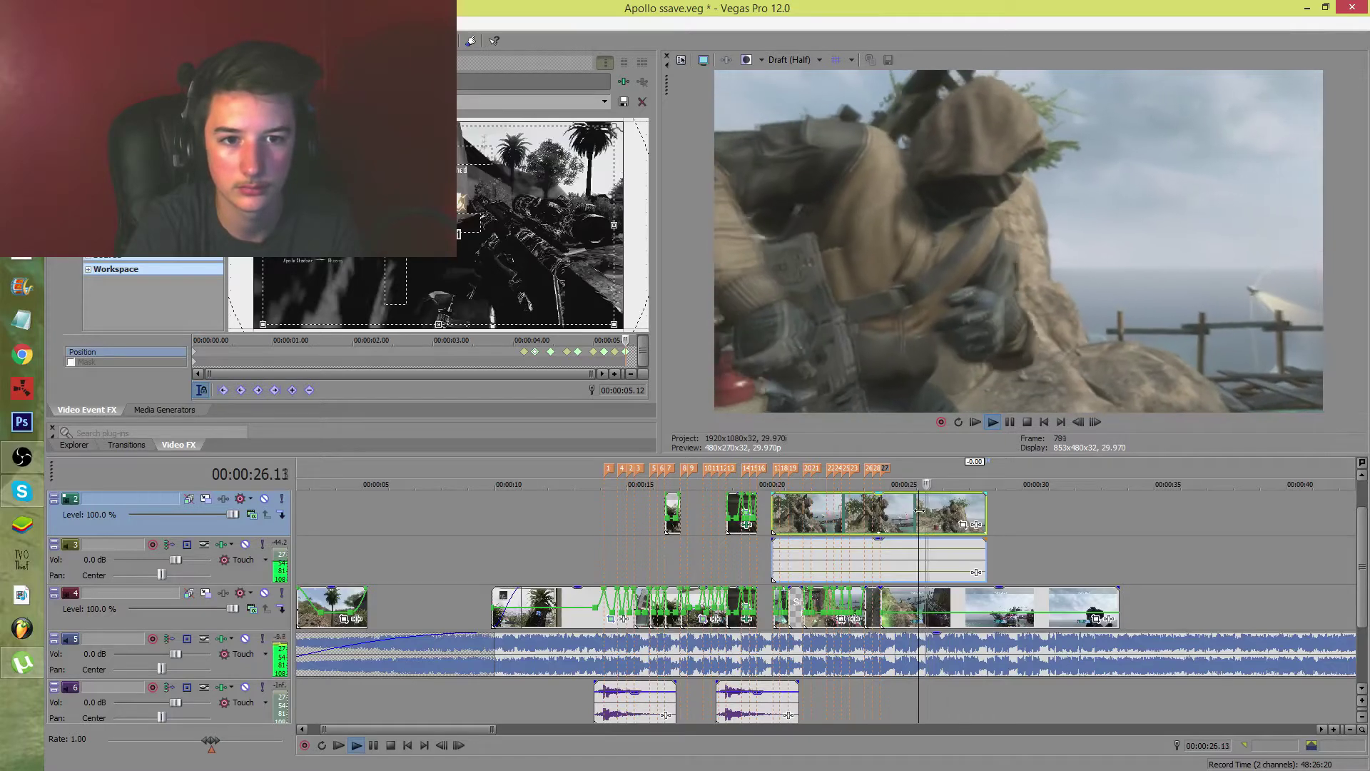
pyautogui.press('space')
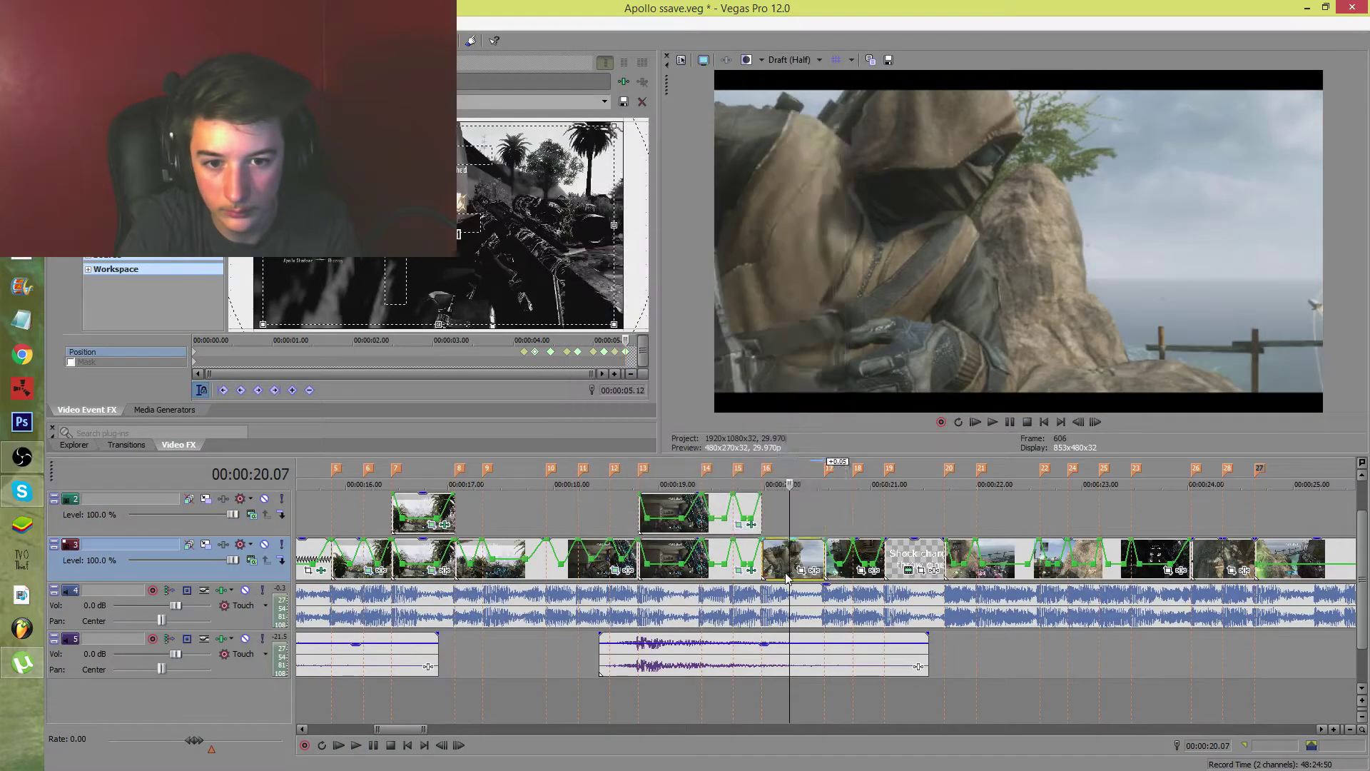
pyautogui.rightClick(788, 567)
# Add a velocity envelope to the track 3 clip and set it to 0%
pyautogui.moveTo(927, 435)
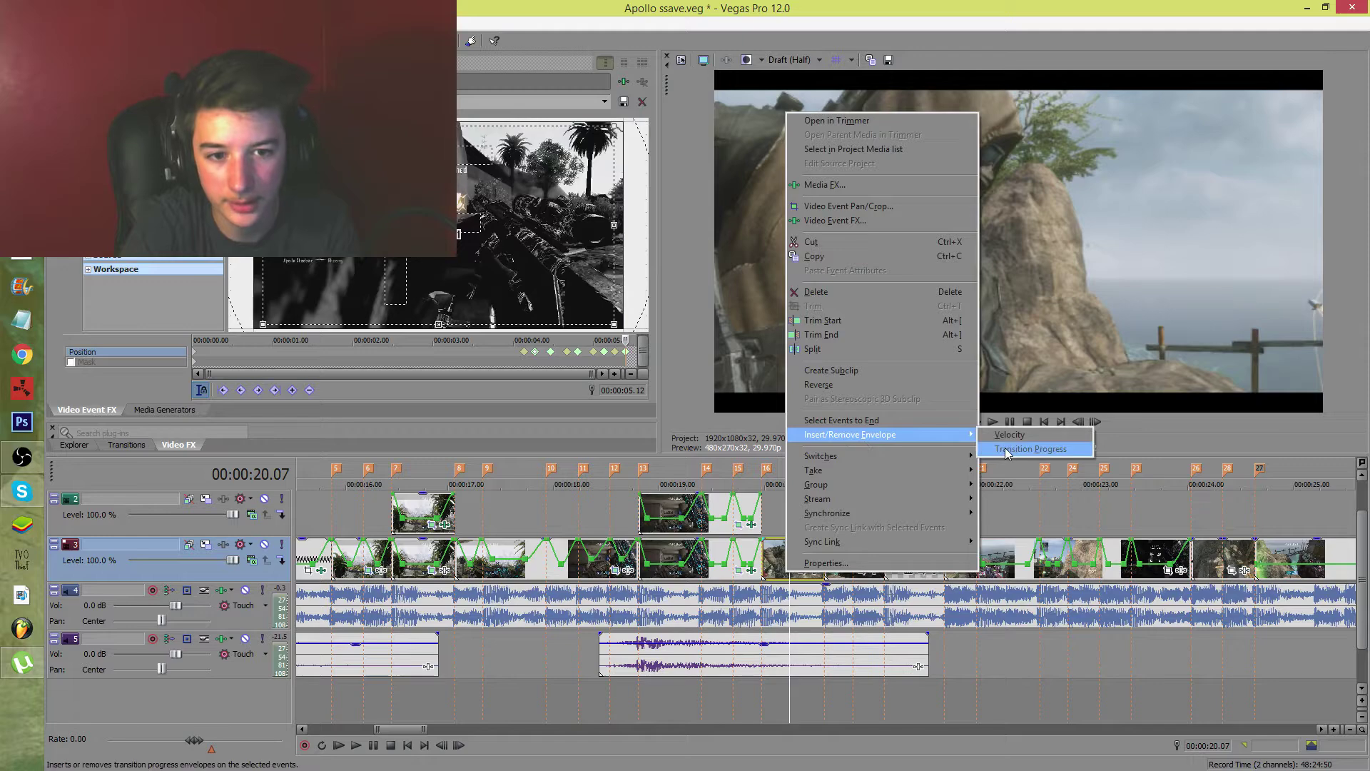
pyautogui.click(1009, 434)
pyautogui.rightClick(768, 562)
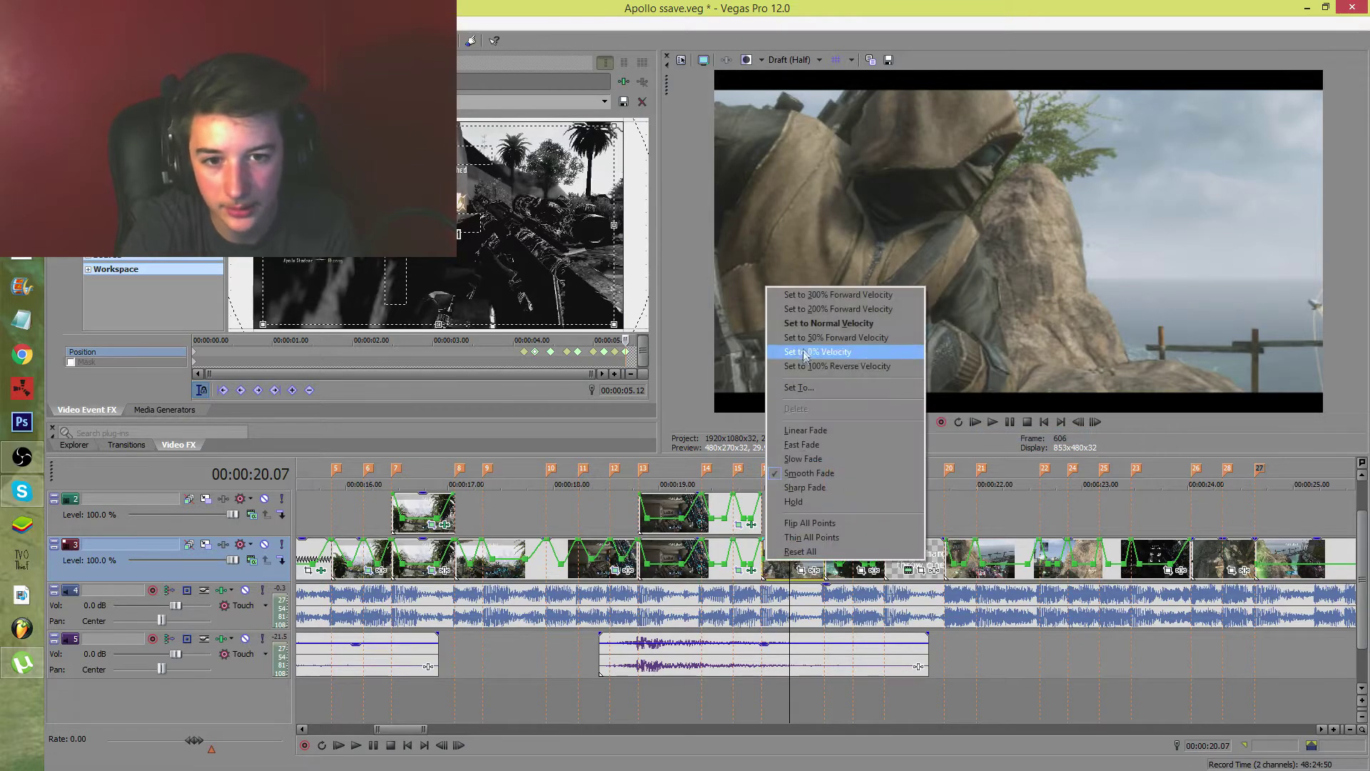
pyautogui.click(805, 352)
pyautogui.scroll(5, 780, 560)
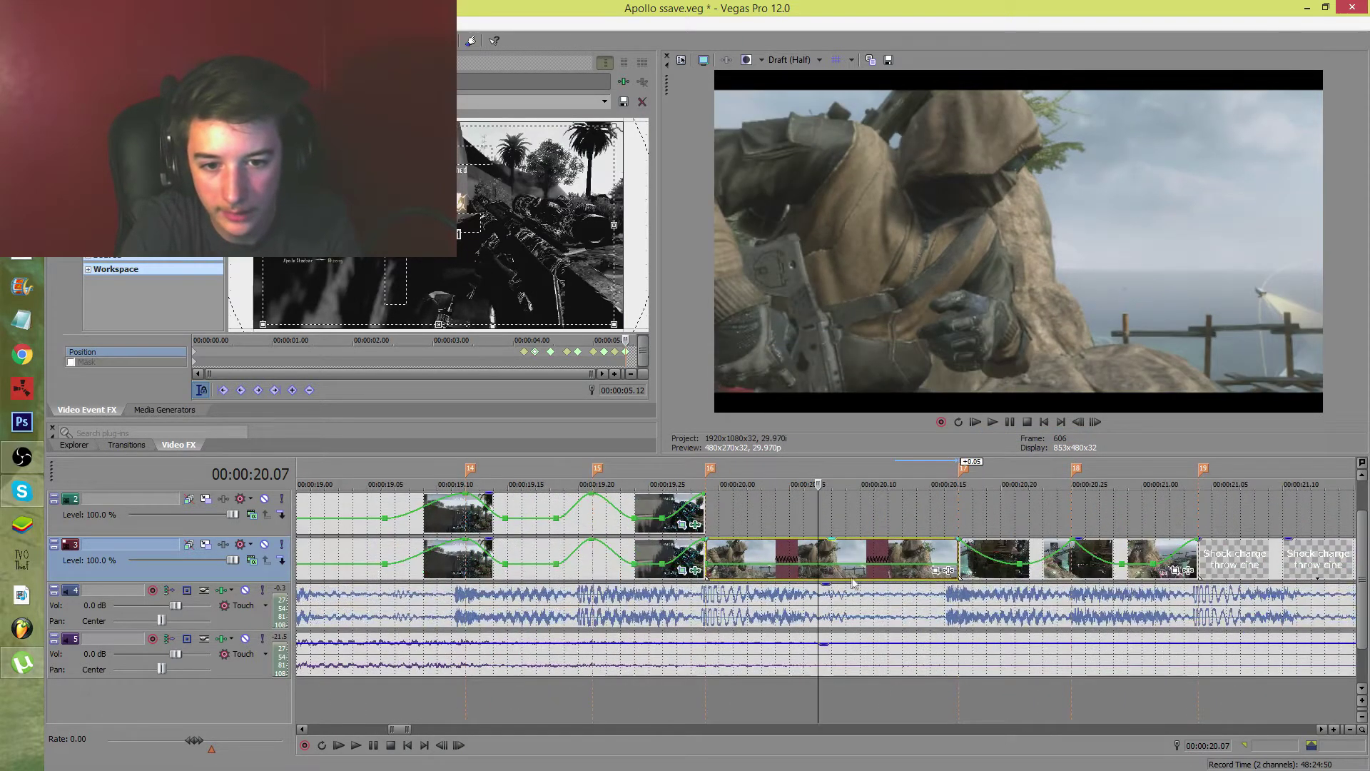
# Add velocity points around 20.04–20.12 and raise the 20.16 point to 300%
pyautogui.doubleClick(776, 564)
pyautogui.doubleClick(875, 568)
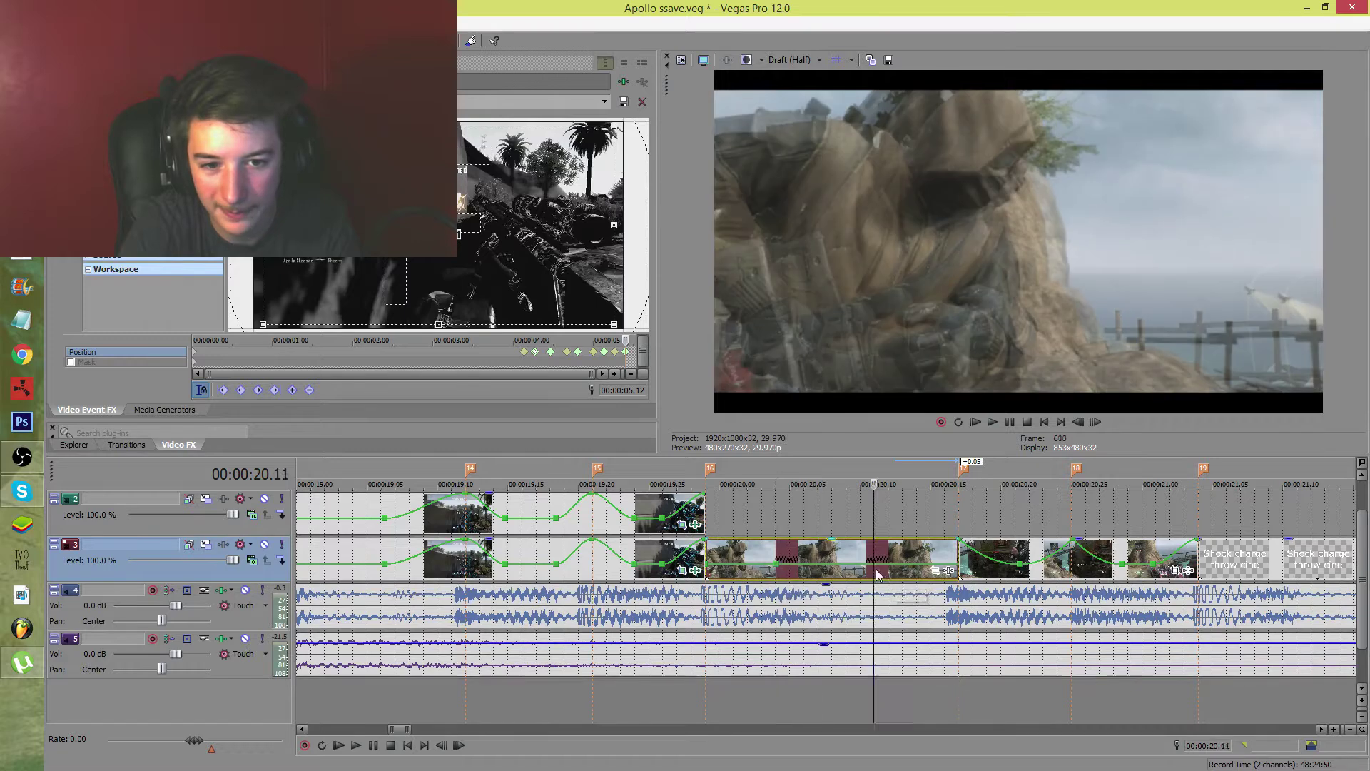
pyautogui.doubleClick(890, 564)
pyautogui.moveTo(922, 571); pyautogui.dragTo(1057, 480)
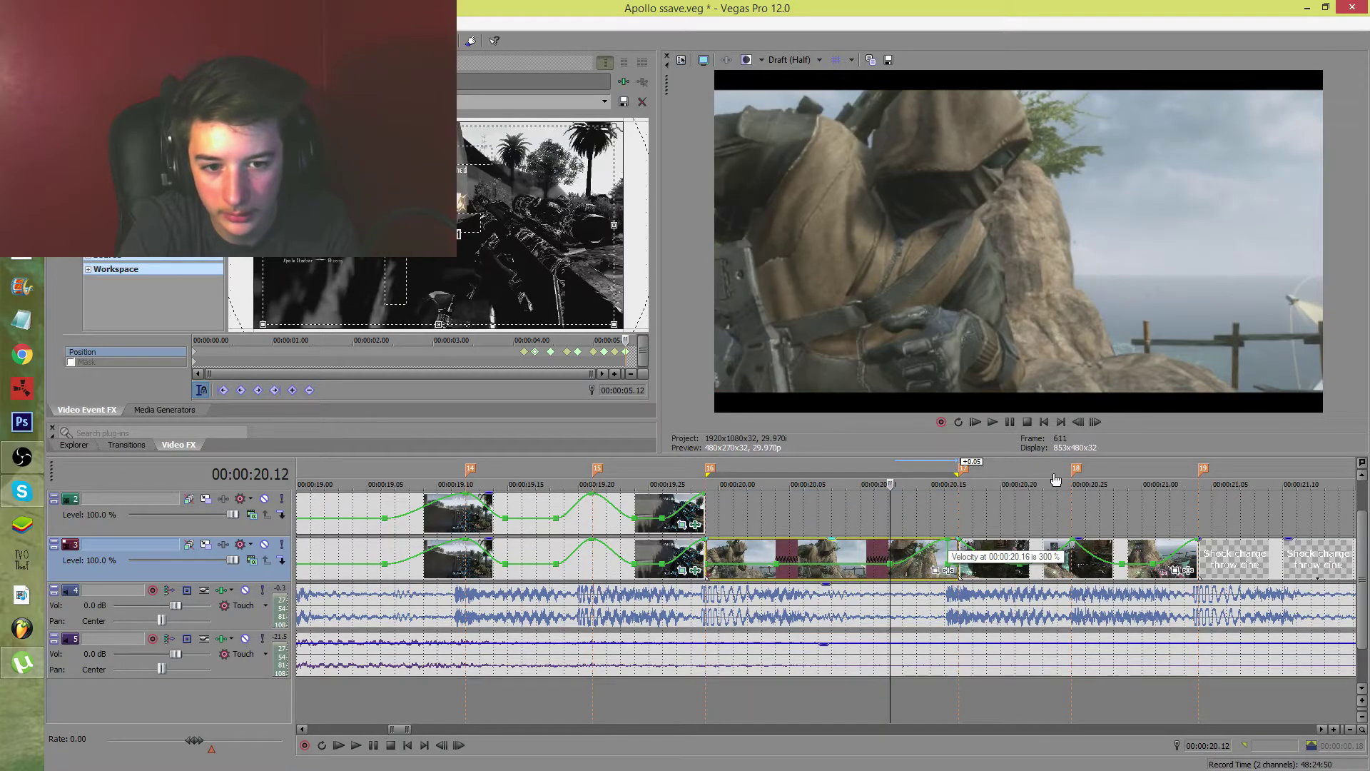
# Give the ramp a fast fade curve and set the point near 20.17 to 300%
pyautogui.rightClick(946, 547)
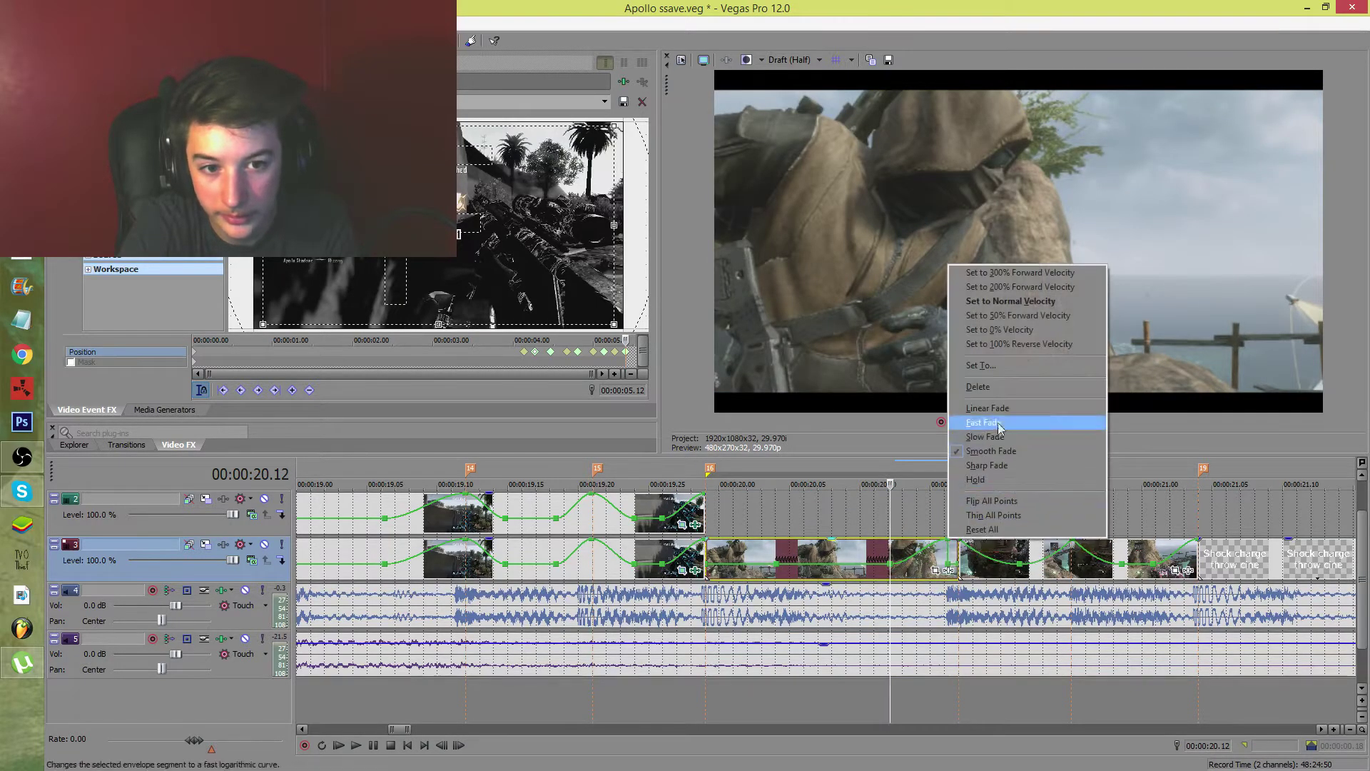
pyautogui.click(999, 386)
pyautogui.rightClick(950, 567)
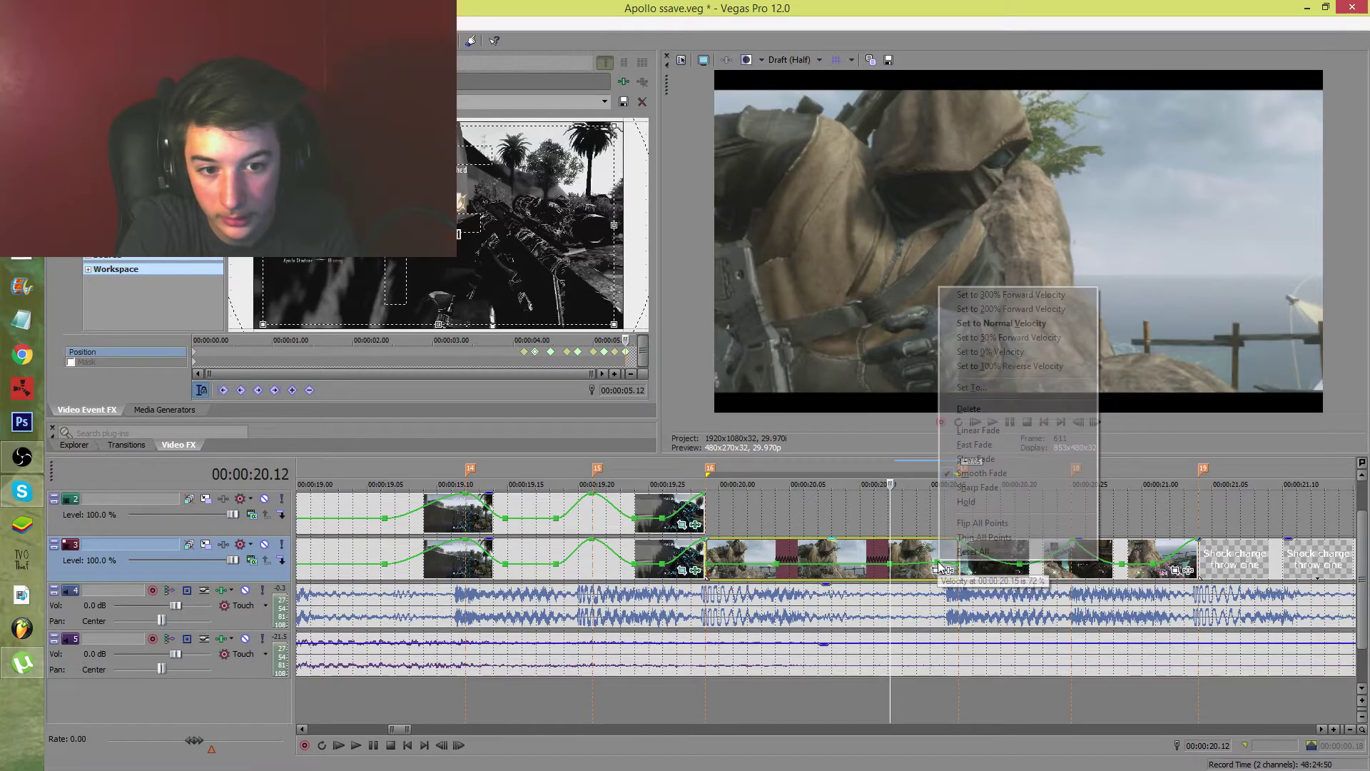
pyautogui.click(999, 409)
pyautogui.moveTo(957, 566); pyautogui.dragTo(961, 513)
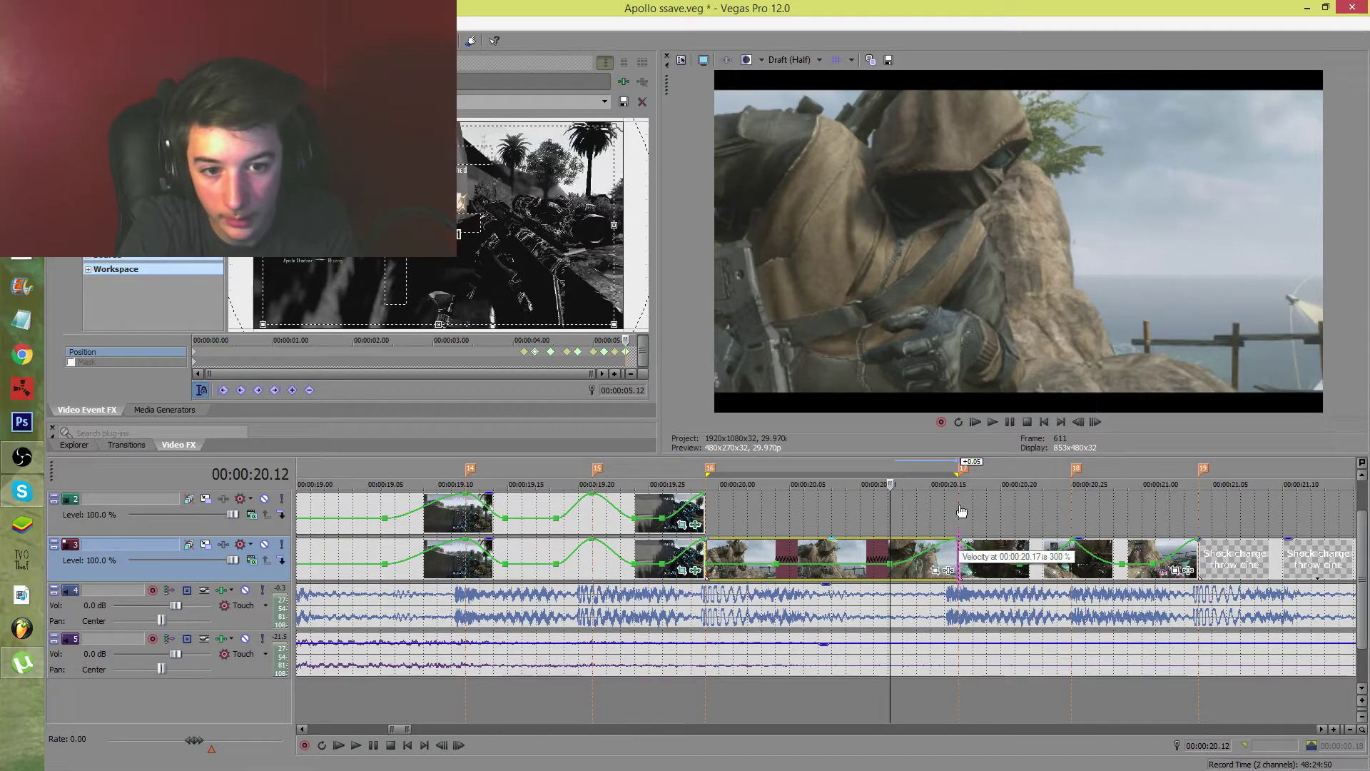
# Raise the 19.29 point, set fast and slow fade segments, and mark 19.25–20.20 for looping
pyautogui.moveTo(709, 569); pyautogui.dragTo(723, 544)
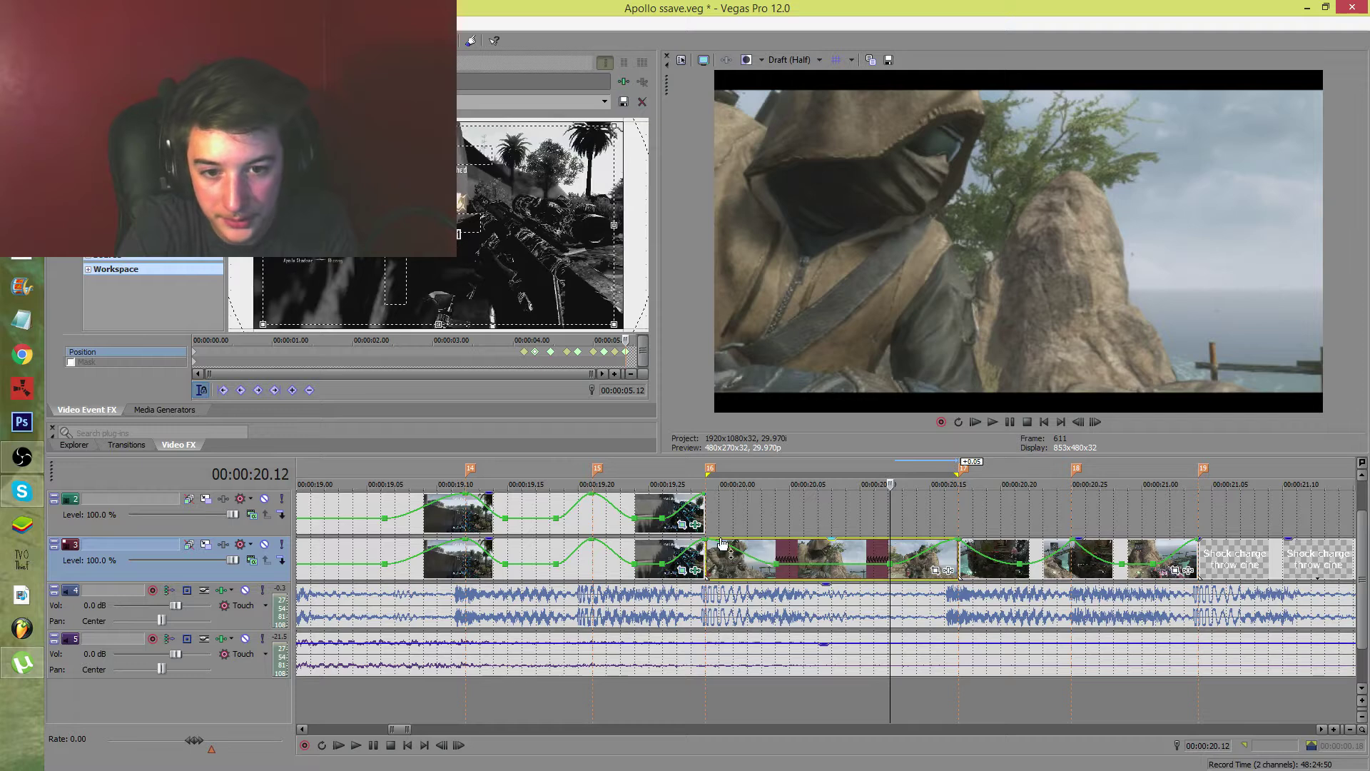
pyautogui.rightClick(732, 554)
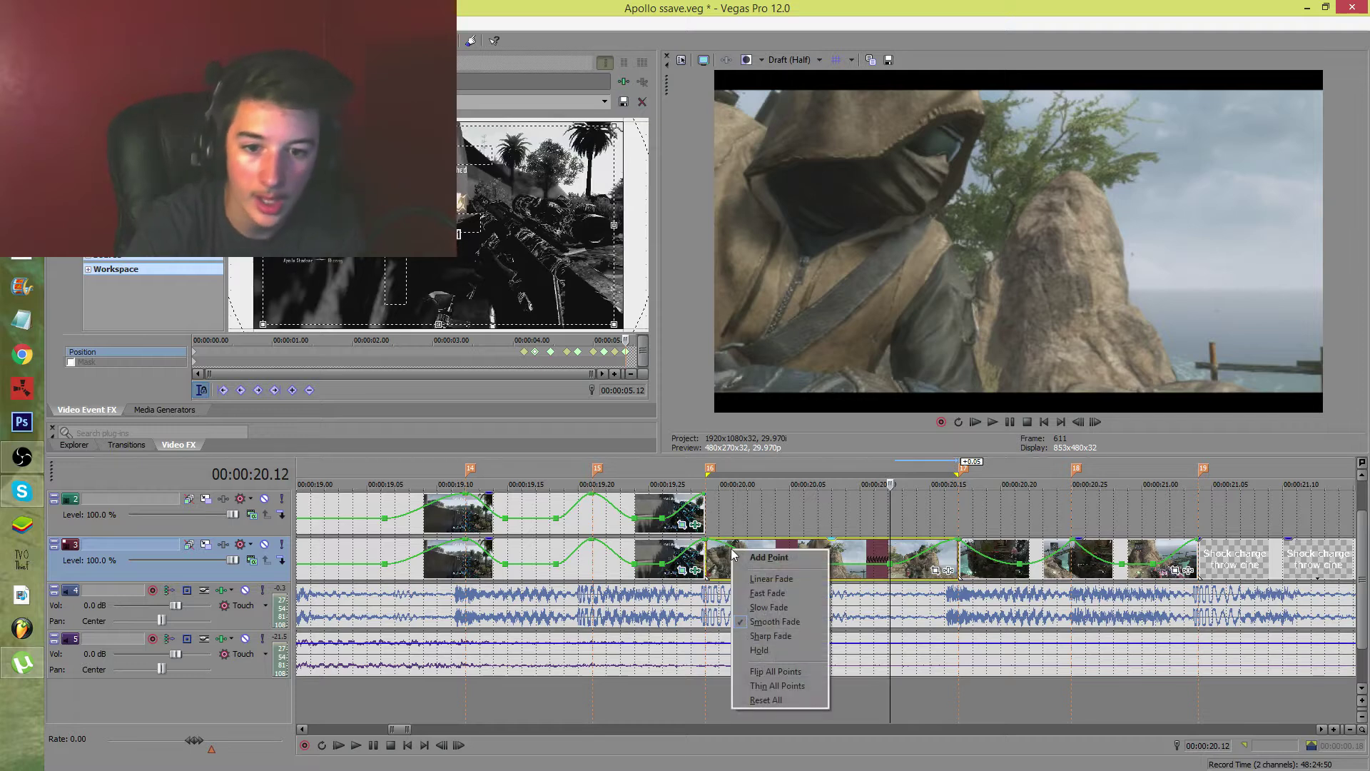
pyautogui.click(769, 593)
pyautogui.rightClick(926, 548)
pyautogui.click(958, 606)
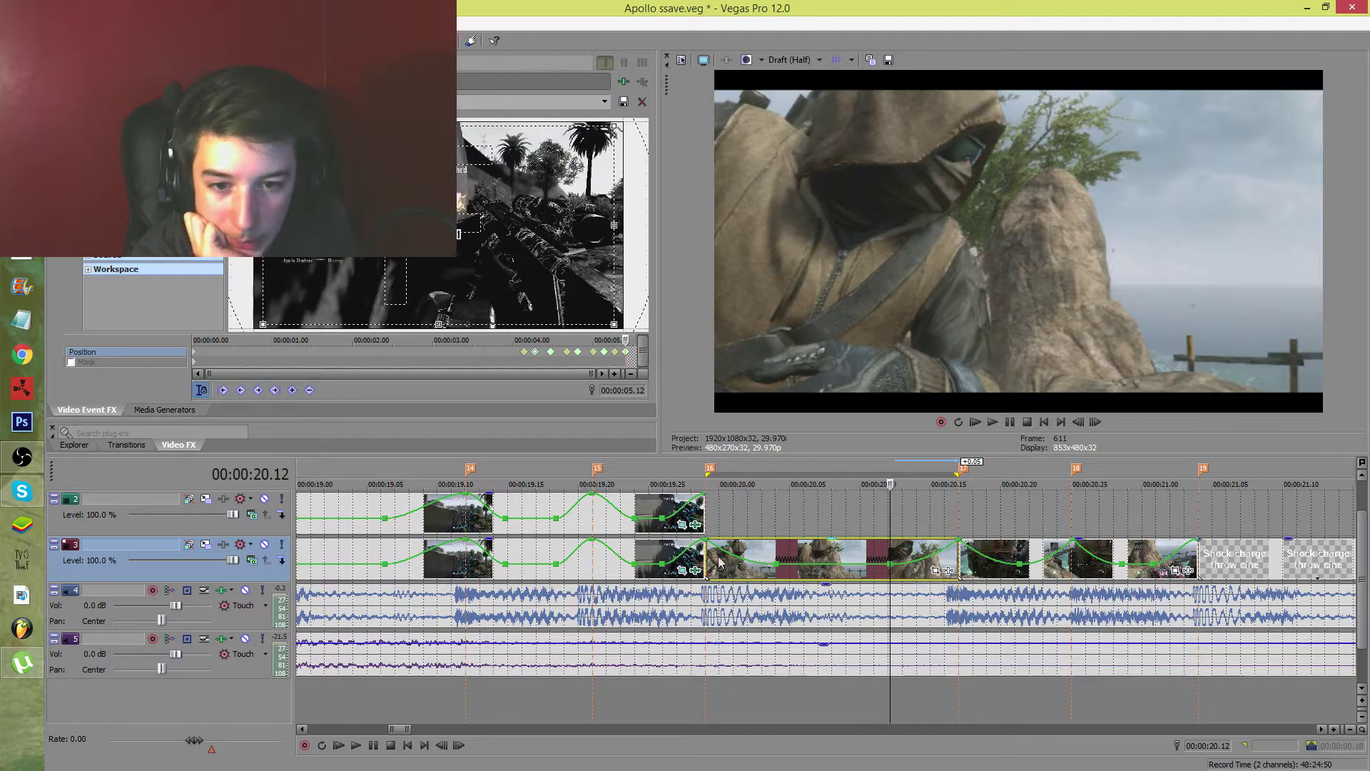
pyautogui.moveTo(1001, 511); pyautogui.dragTo(649, 515)
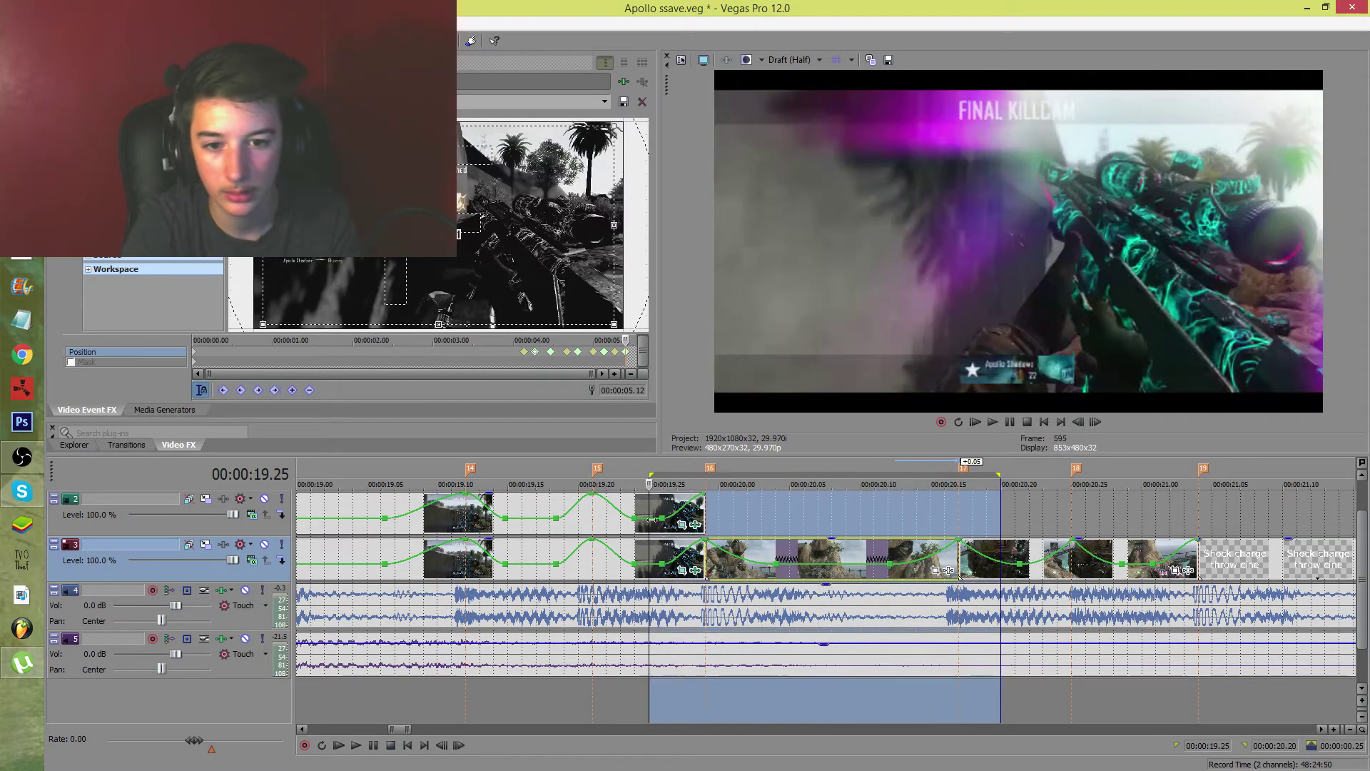
# Loop-preview the ramp, then set both track 3 envelope segments to Smooth Fade
pyautogui.press('space')
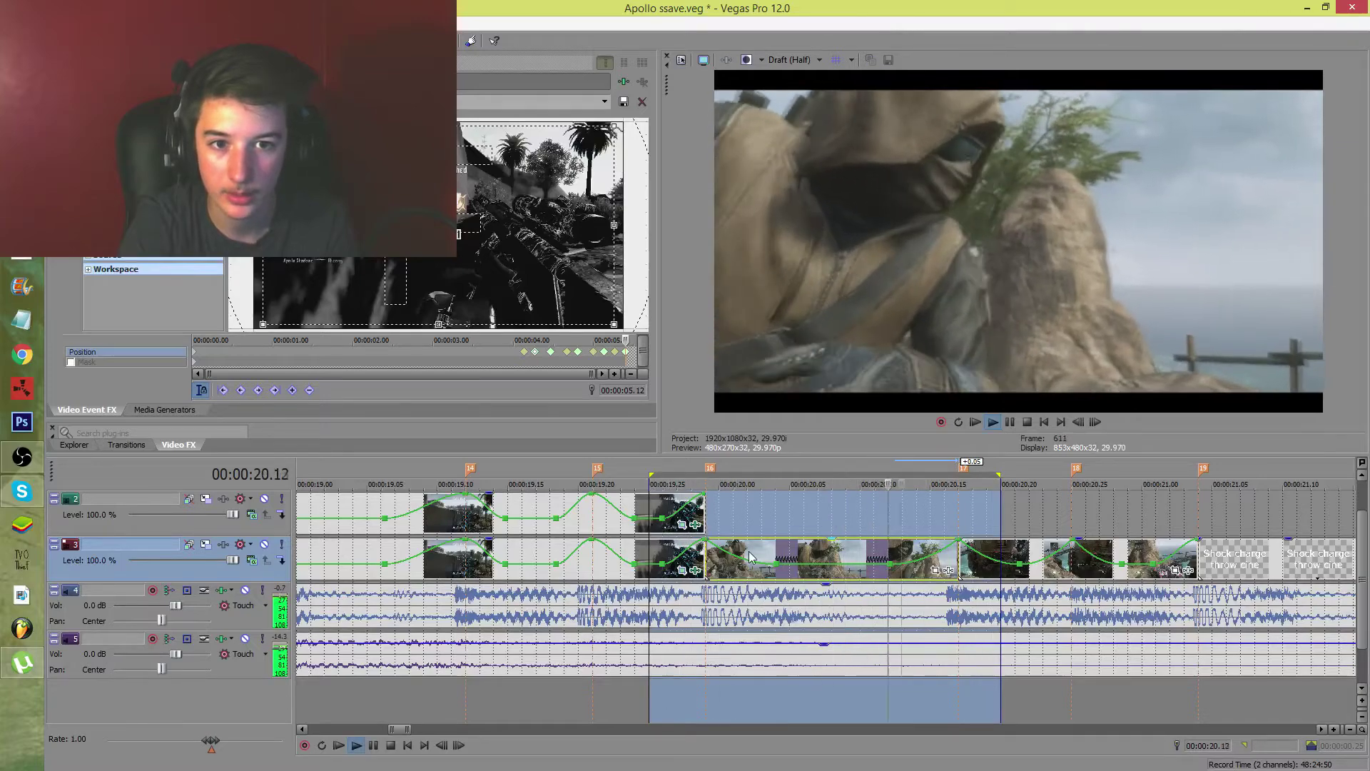
pyautogui.press('space')
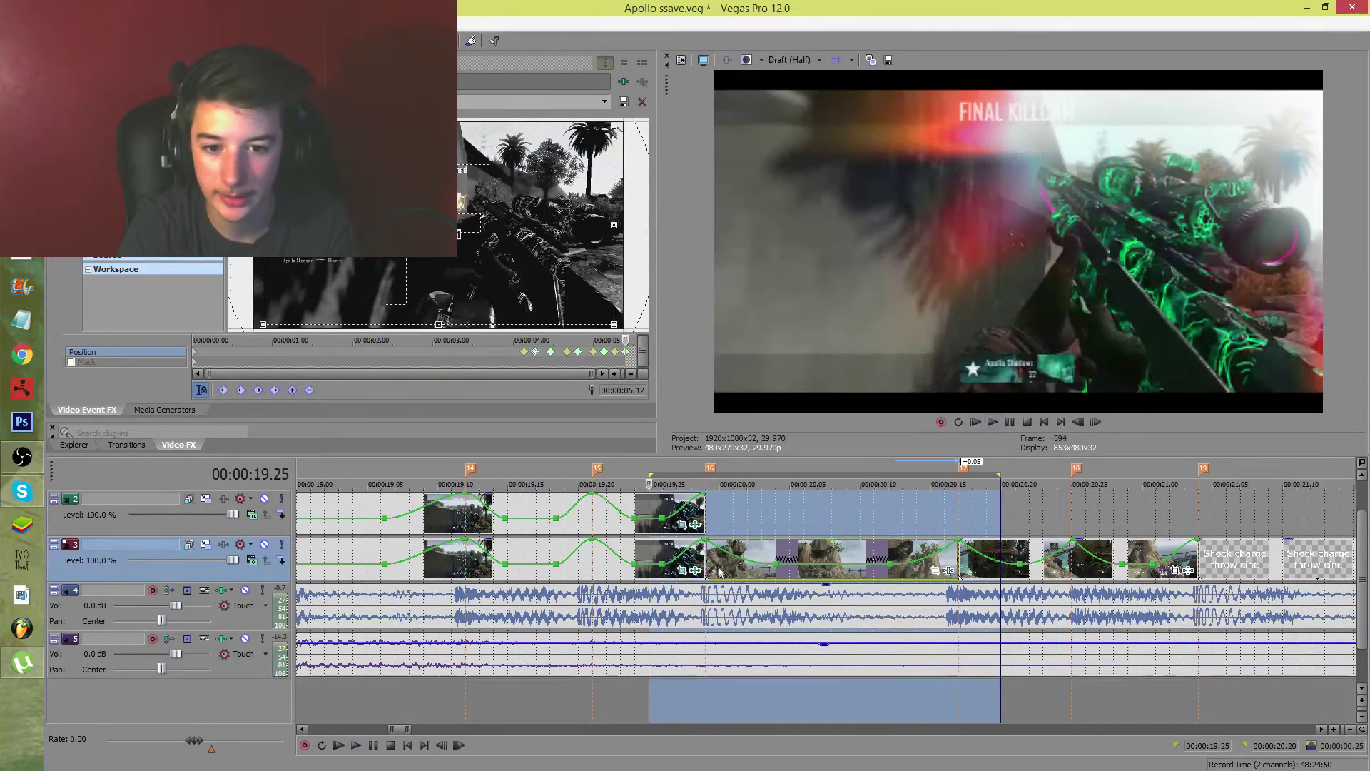
pyautogui.click(719, 570)
pyautogui.rightClick(726, 550)
pyautogui.click(769, 618)
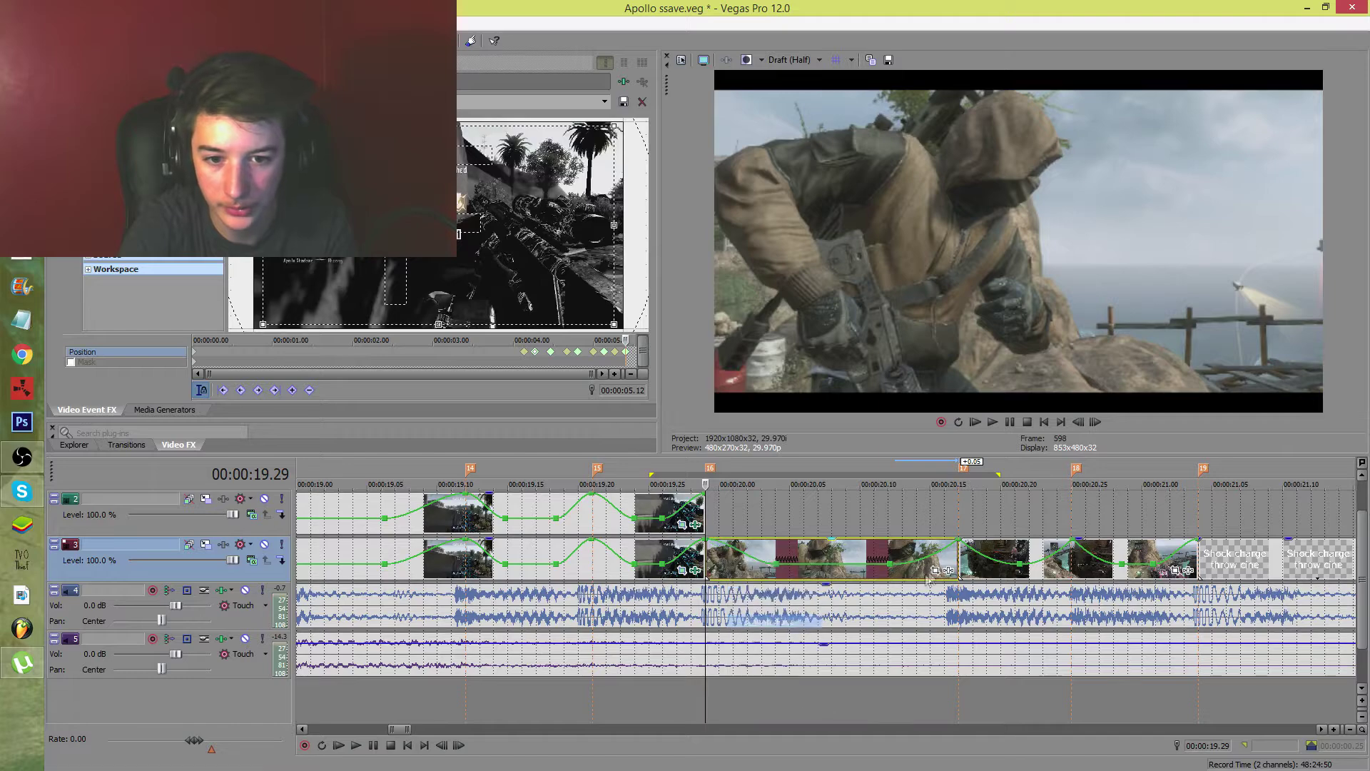
pyautogui.rightClick(934, 556)
pyautogui.click(963, 626)
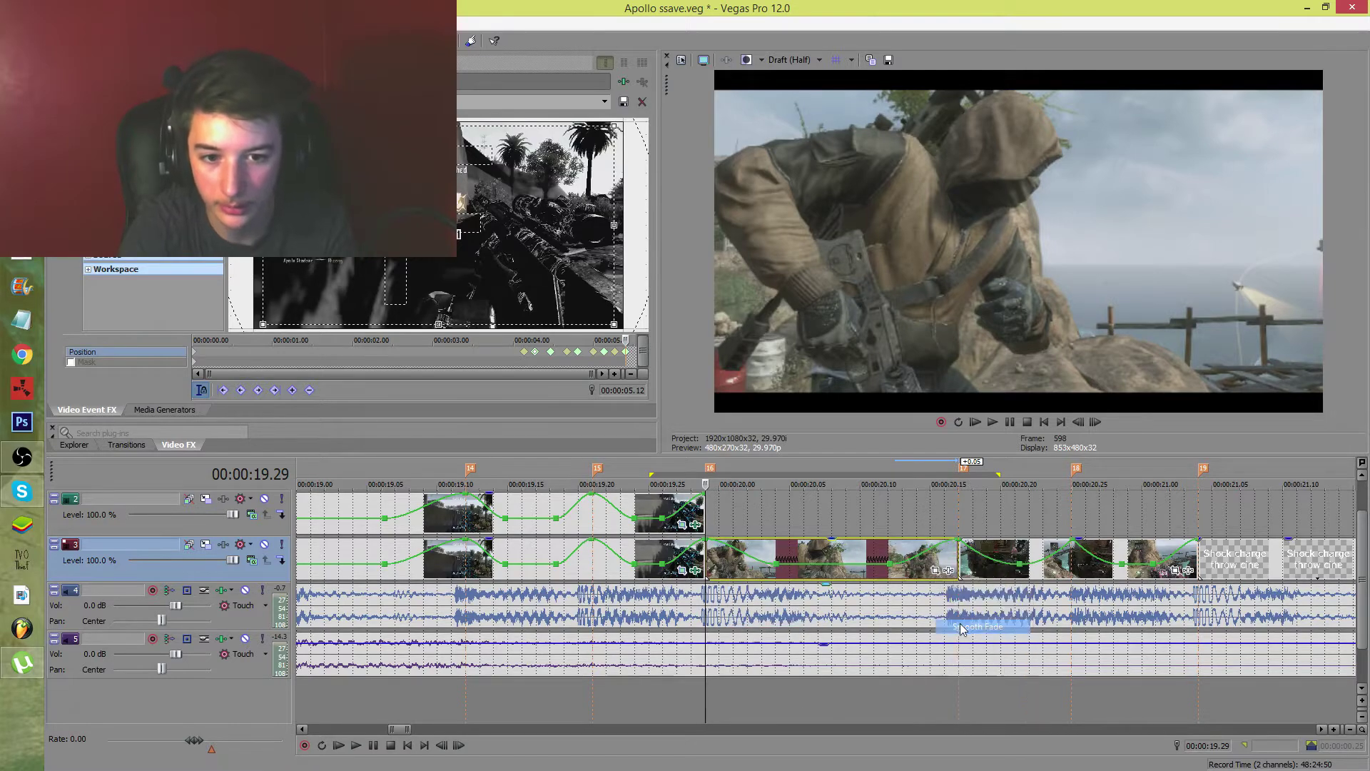
# Restore the 19.25–20.20 loop region and play it to check the smoothed curves
pyautogui.click(764, 509)
pyautogui.press('BackSpace')
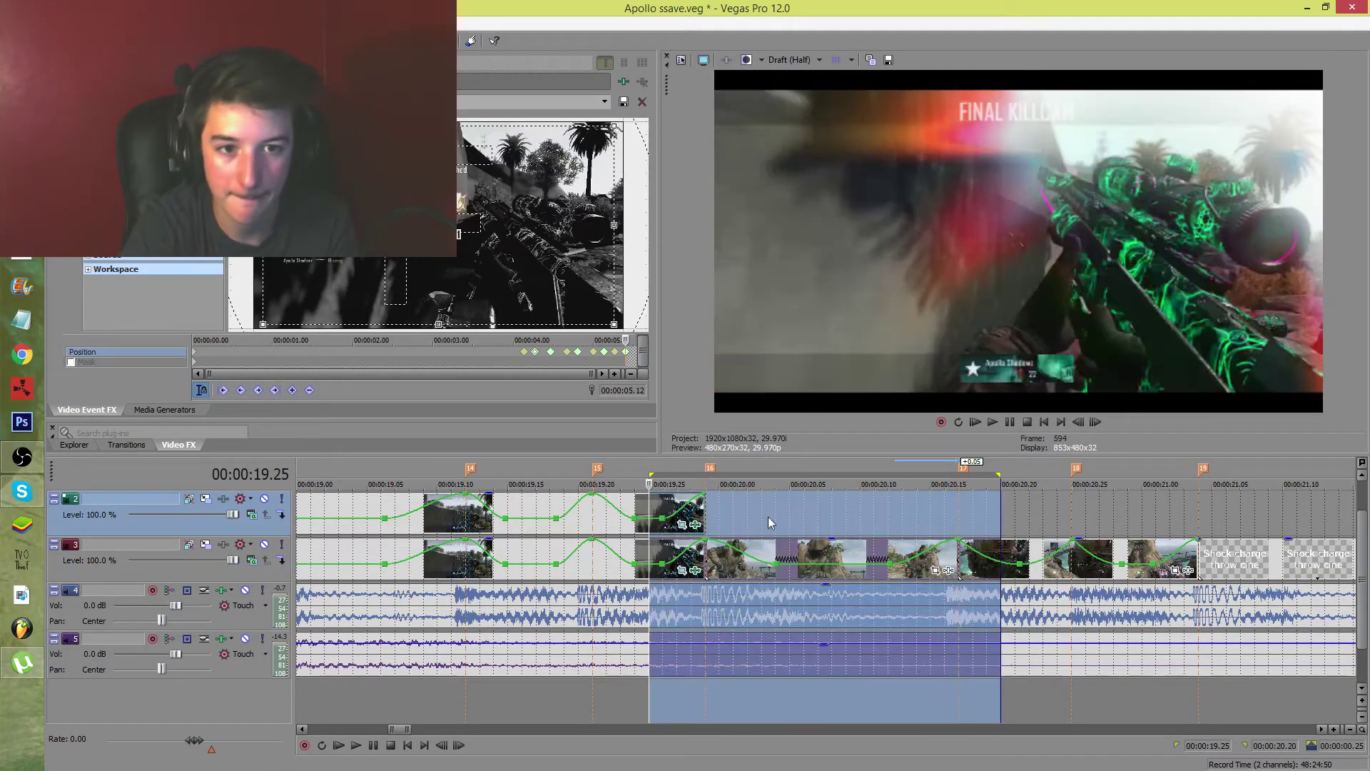
pyautogui.press('space')
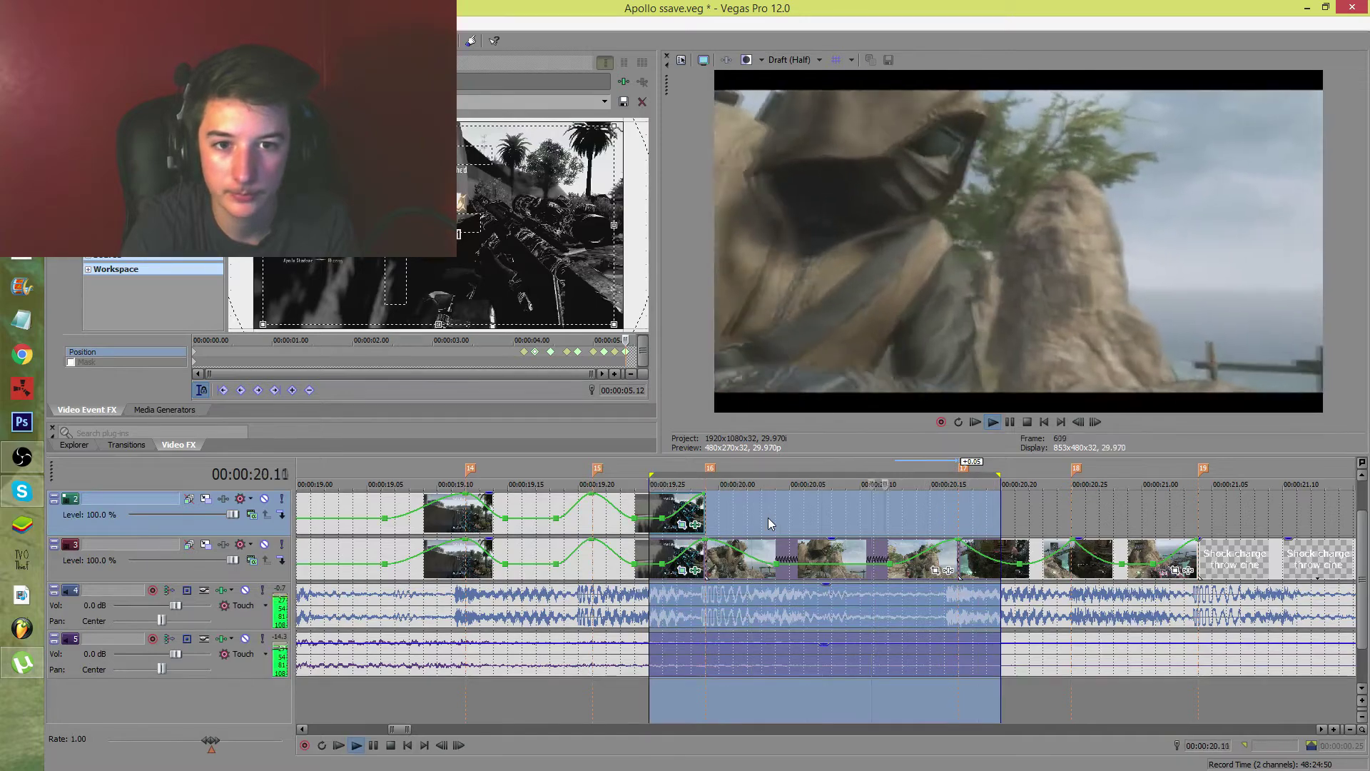
pyautogui.press('space')
pyautogui.press('space')
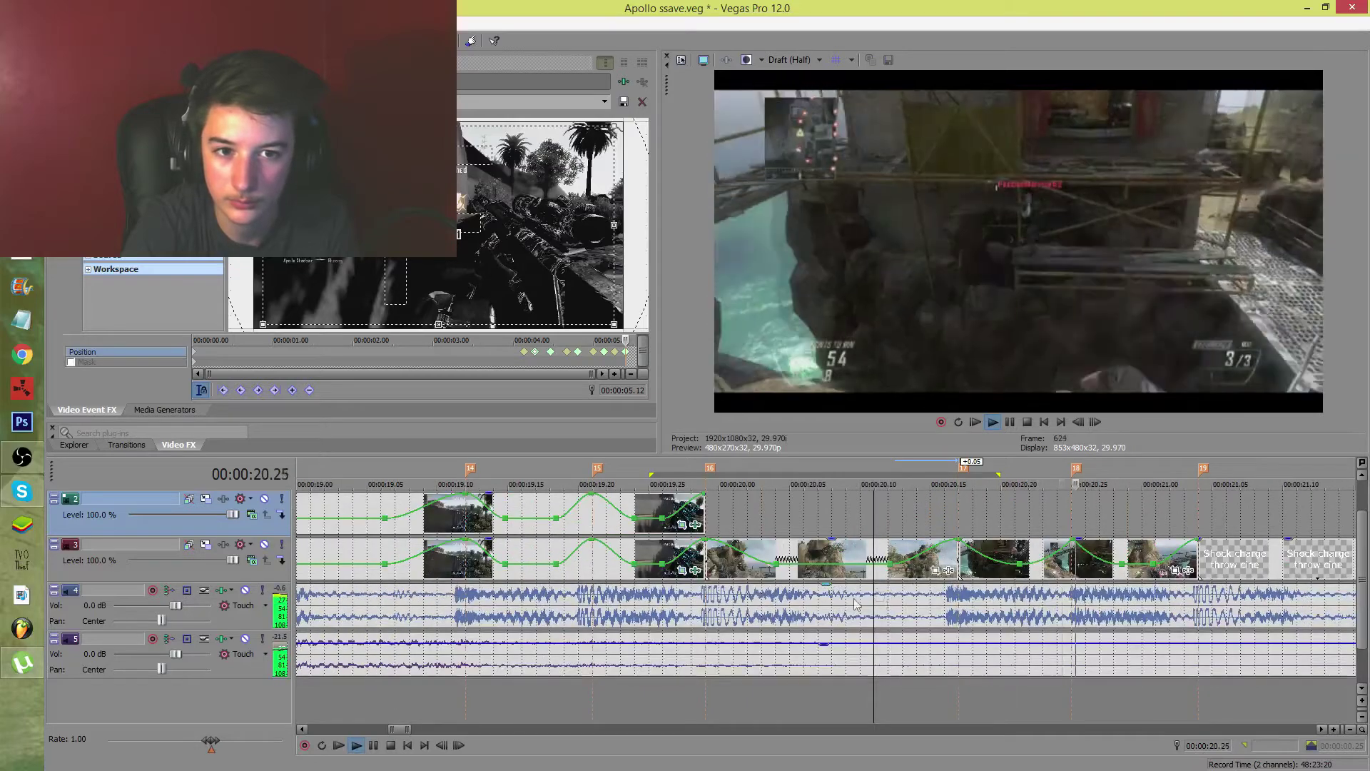
pyautogui.press('space')
pyautogui.moveTo(1362, 579); pyautogui.dragTo(1359, 551)
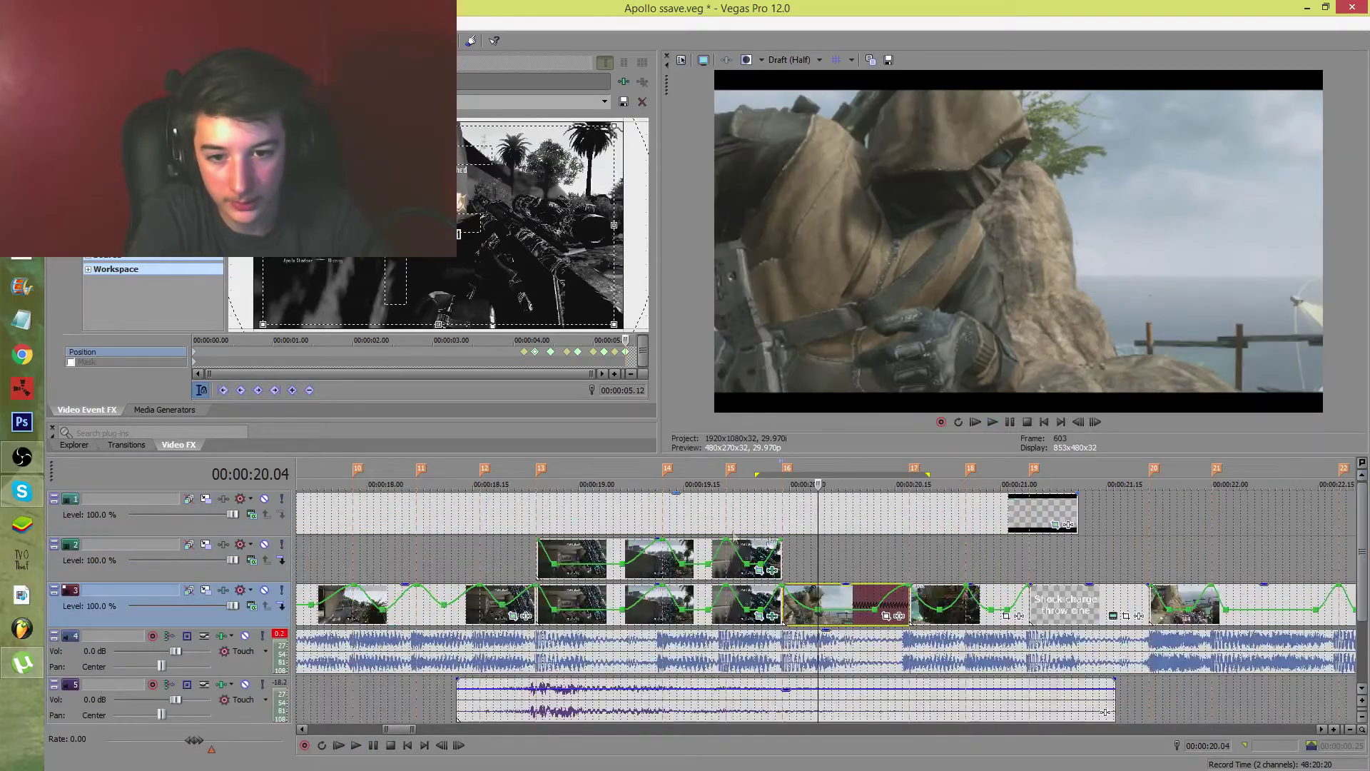
pyautogui.click(684, 514)
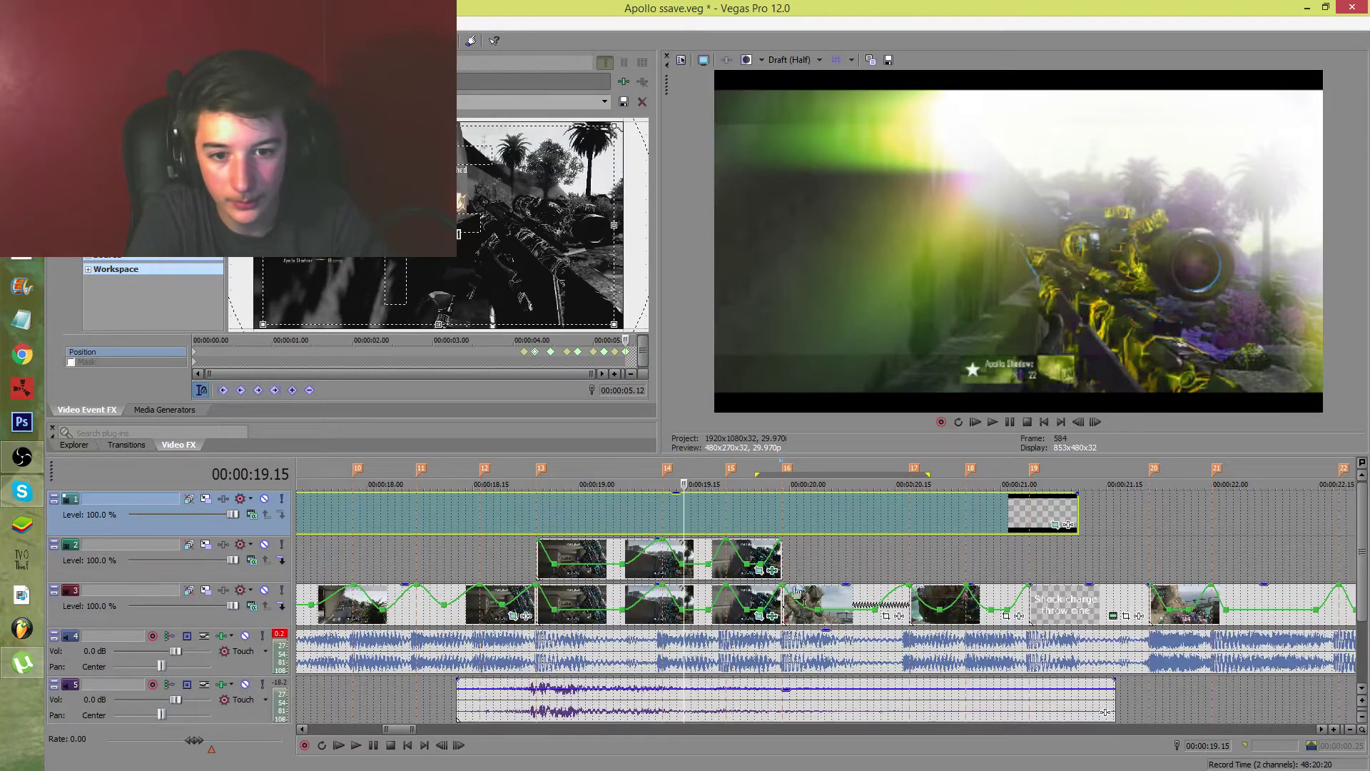
# Open Pan/Crop for the track 1 overlay event and restore its crop to full frame
pyautogui.click(782, 610)
pyautogui.click(1055, 526)
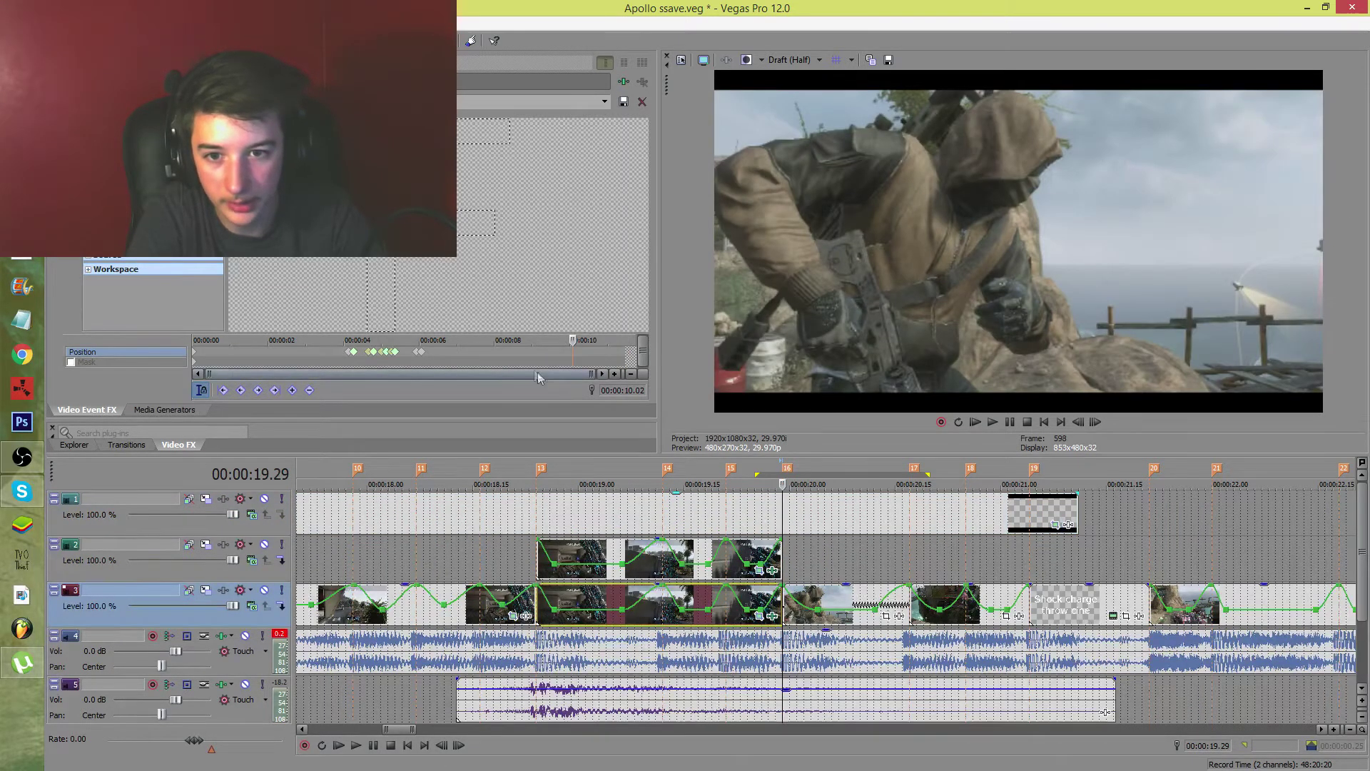
pyautogui.rightClick(538, 268)
pyautogui.click(558, 280)
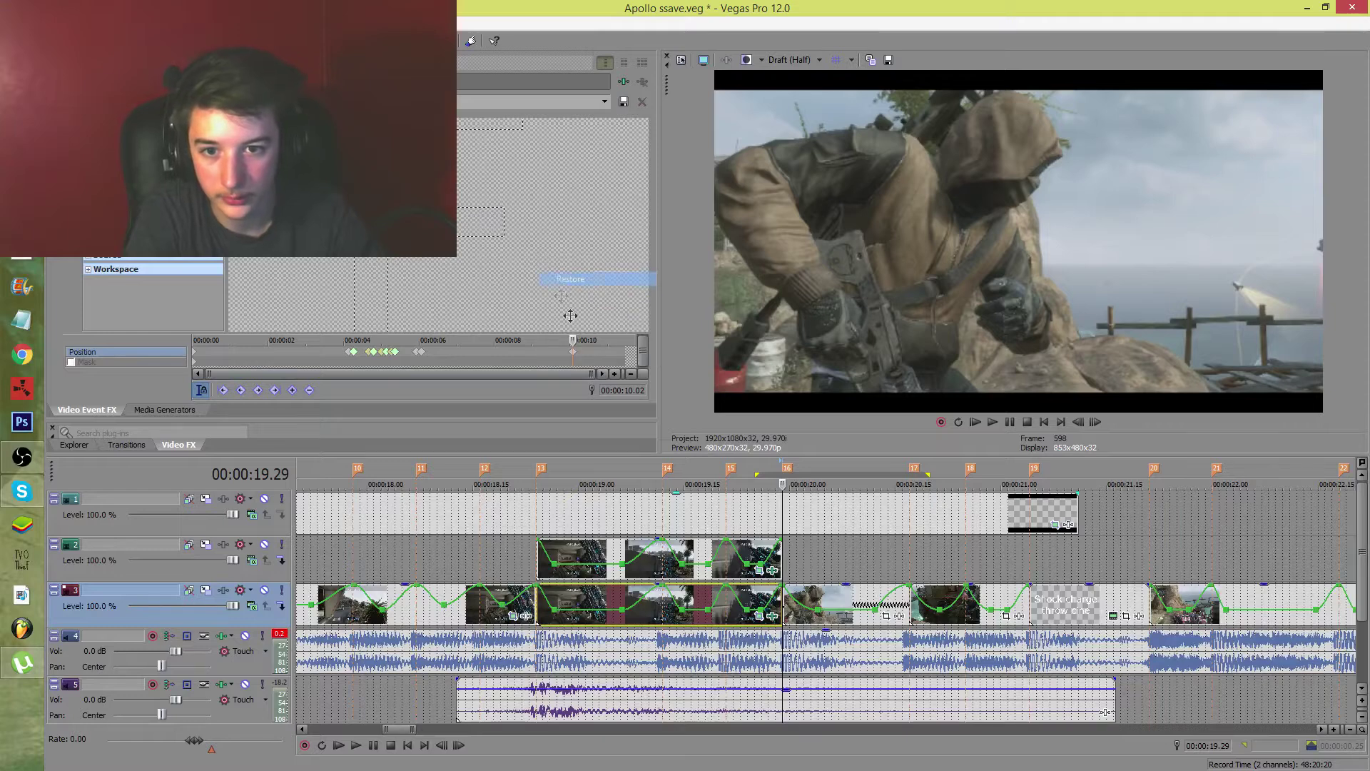
pyautogui.scroll(2, 575, 356)
pyautogui.press('Left')
pyautogui.press('Left')
pyautogui.press('Left')
pyautogui.press('Left')
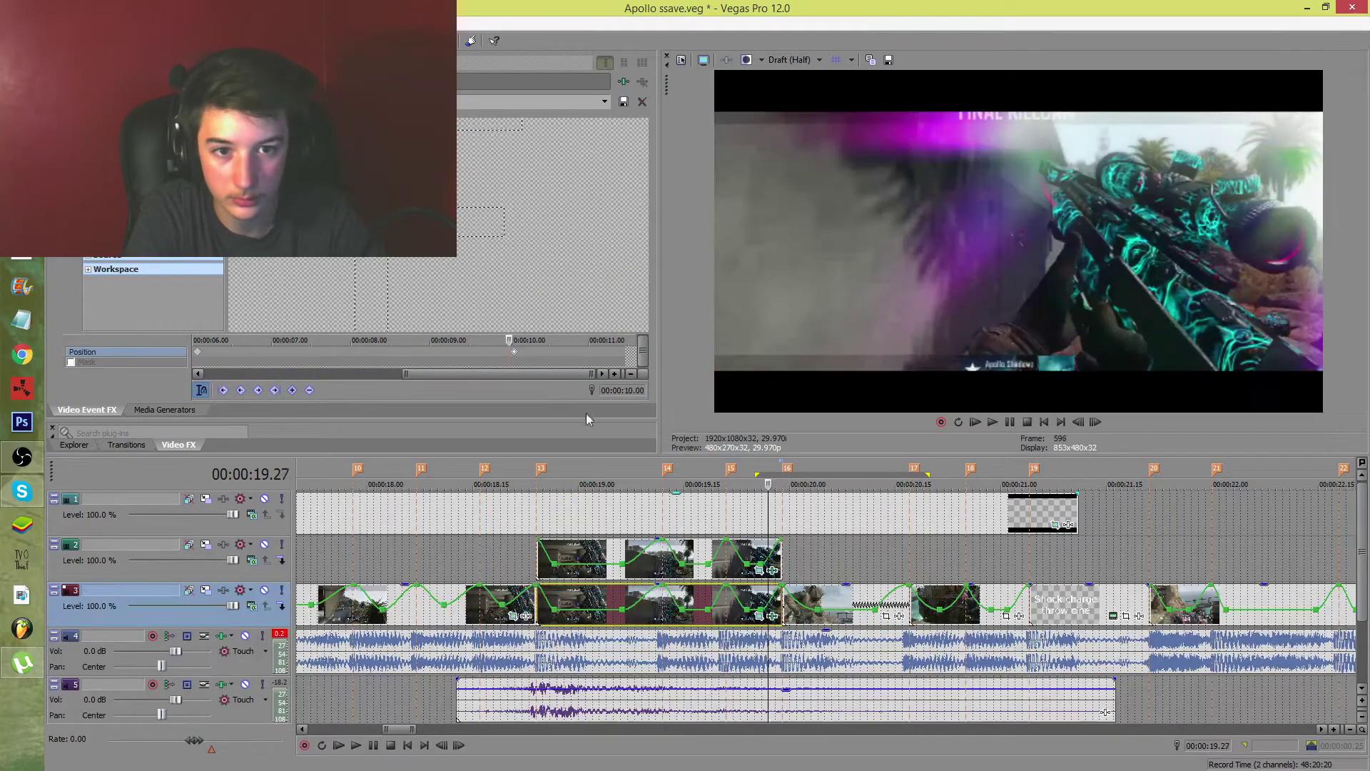
# Copy the first Position keyframe, paste it at 9.28, and play from about 19.16
pyautogui.rightClick(200, 352)
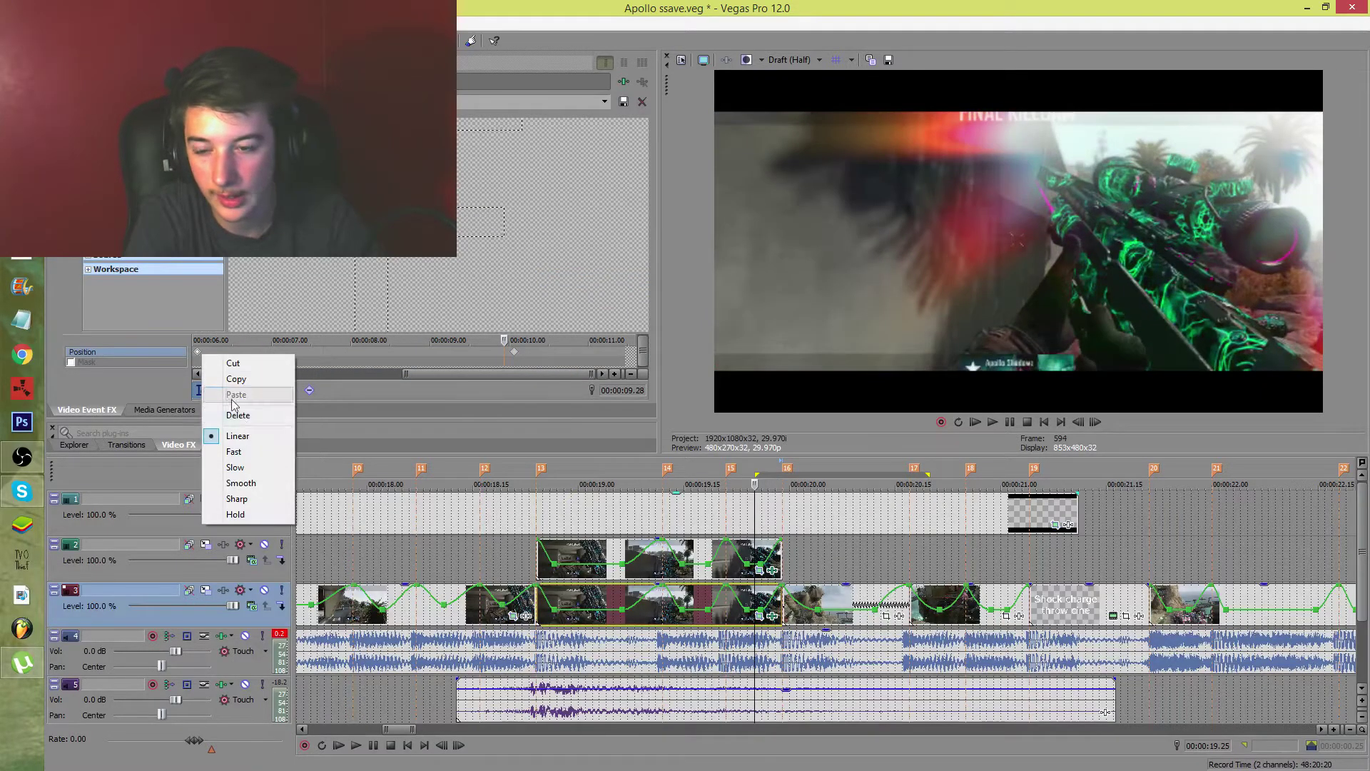
pyautogui.click(246, 378)
pyautogui.rightClick(503, 351)
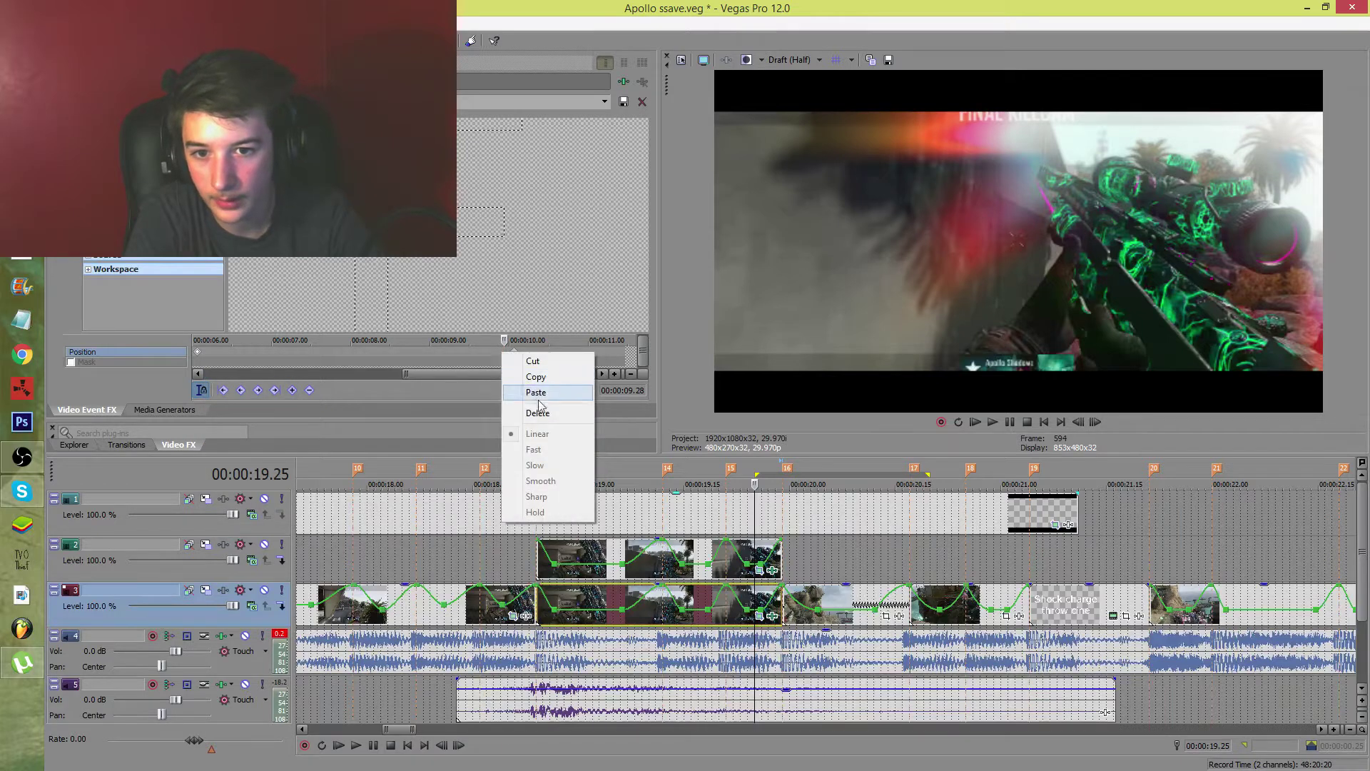
pyautogui.click(531, 392)
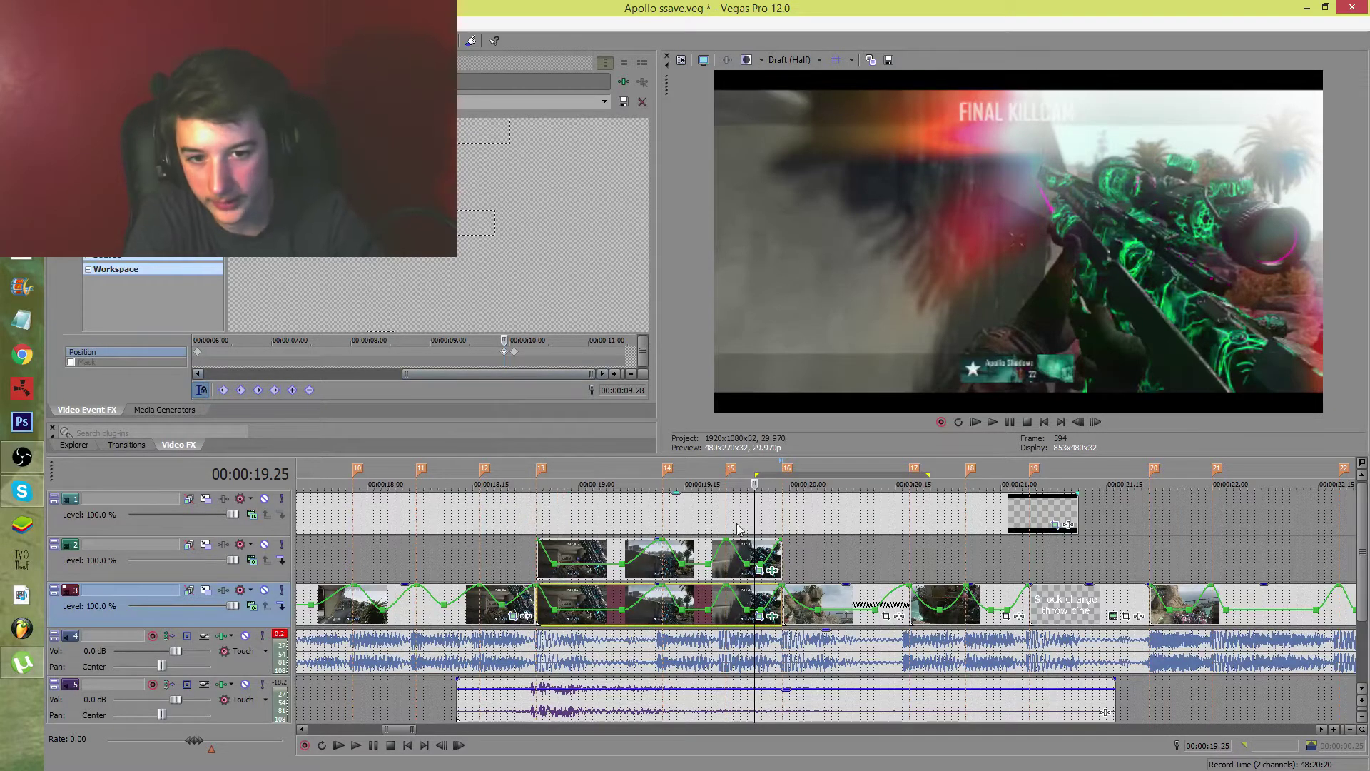
pyautogui.click(720, 512)
pyautogui.press('space')
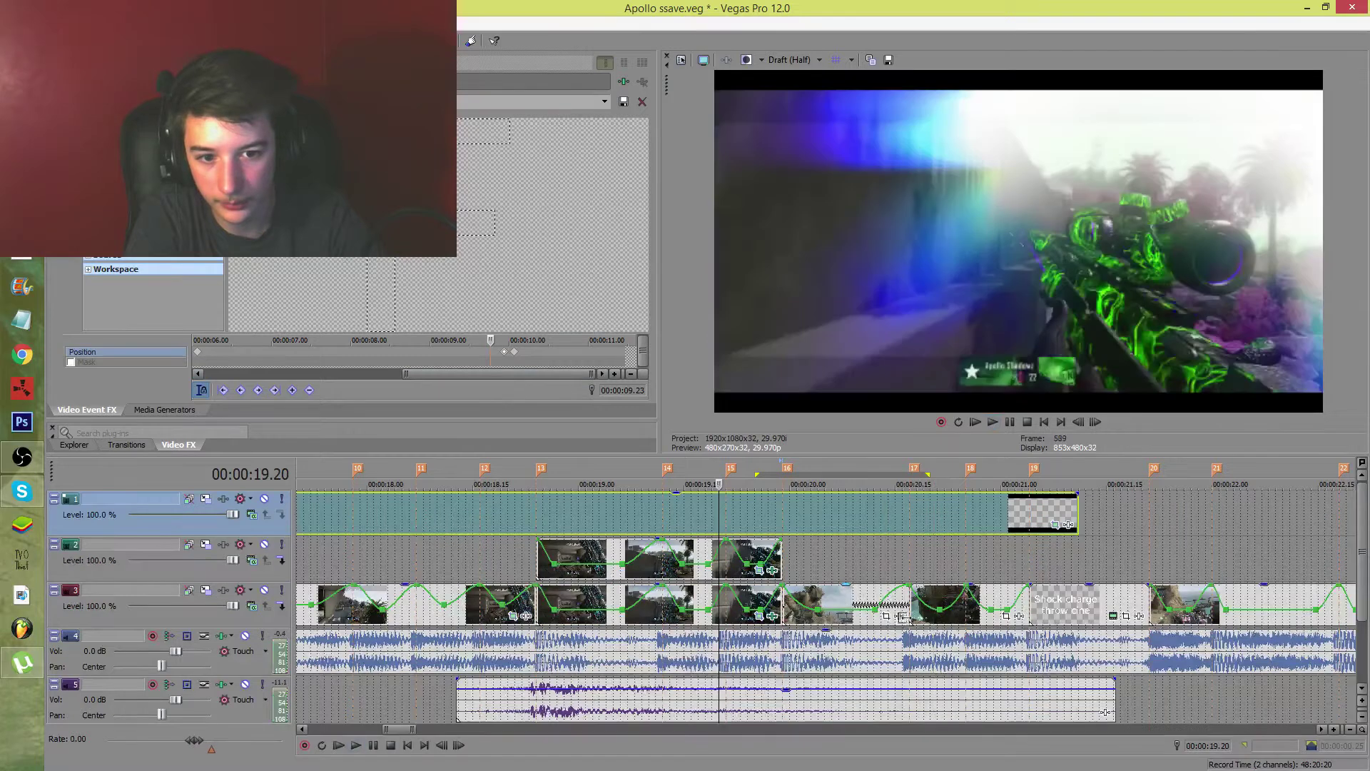
# On the track 3 clip near 20.15, restore the crop, add a keyframe, and paste one at 20.21
pyautogui.click(912, 615)
pyautogui.rightClick(586, 305)
pyautogui.click(602, 315)
pyautogui.doubleClick(563, 357)
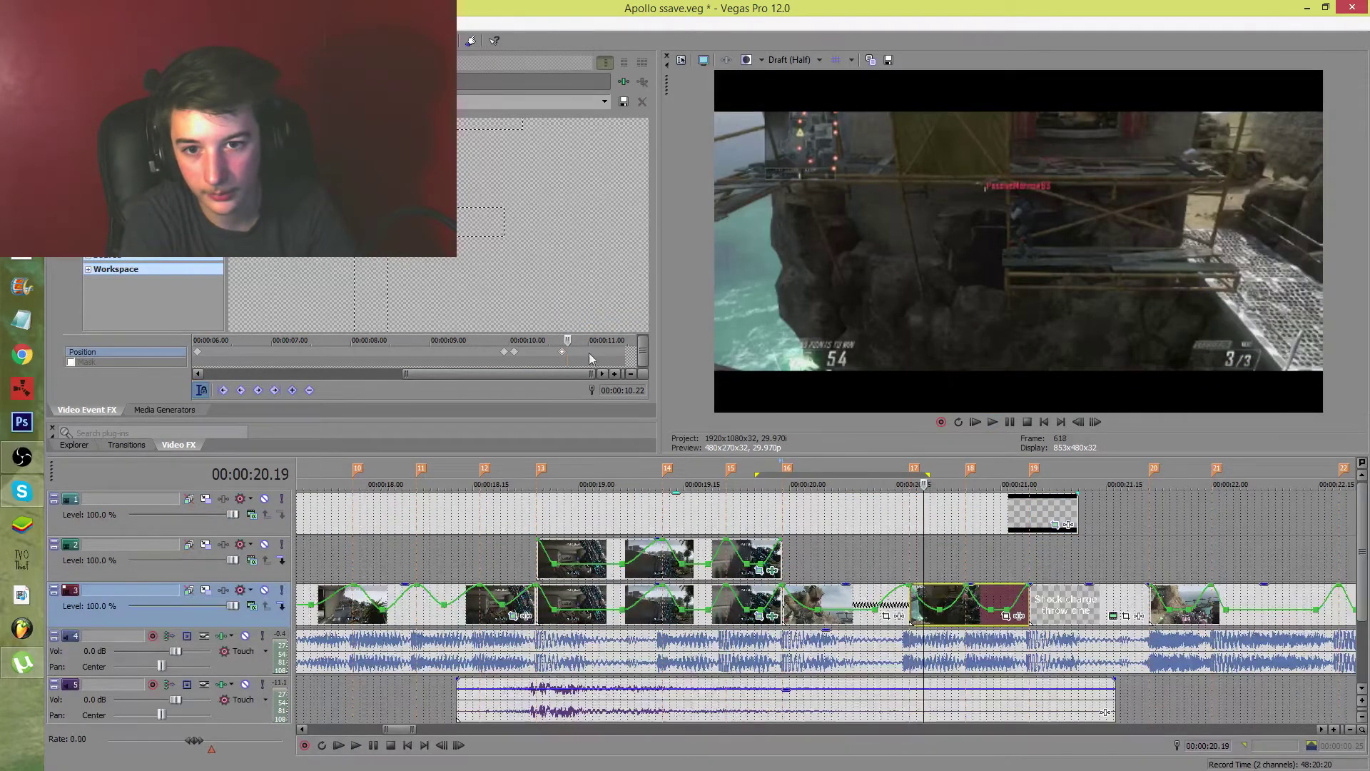
pyautogui.press('Right')
pyautogui.press('Right')
pyautogui.press('Right')
pyautogui.press('Right')
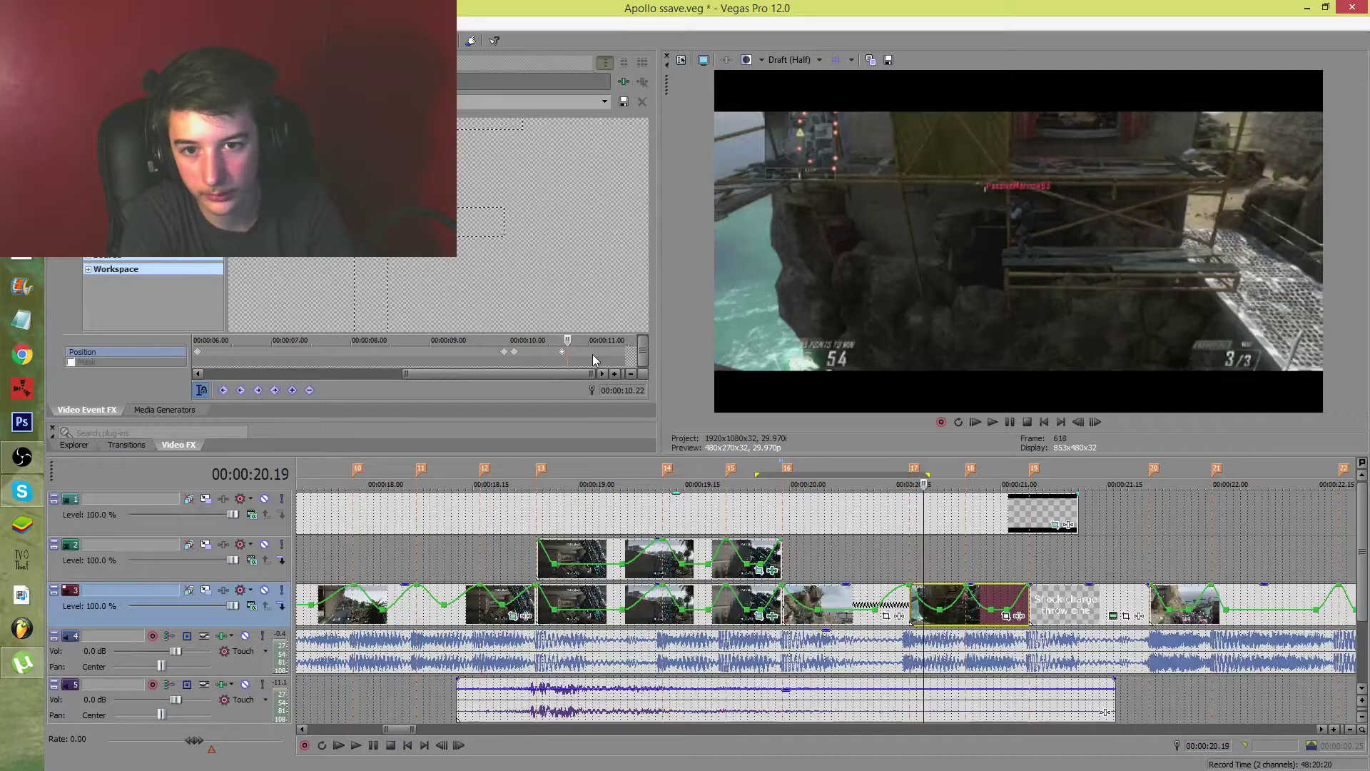
pyautogui.rightClick(593, 350)
pyautogui.click(618, 392)
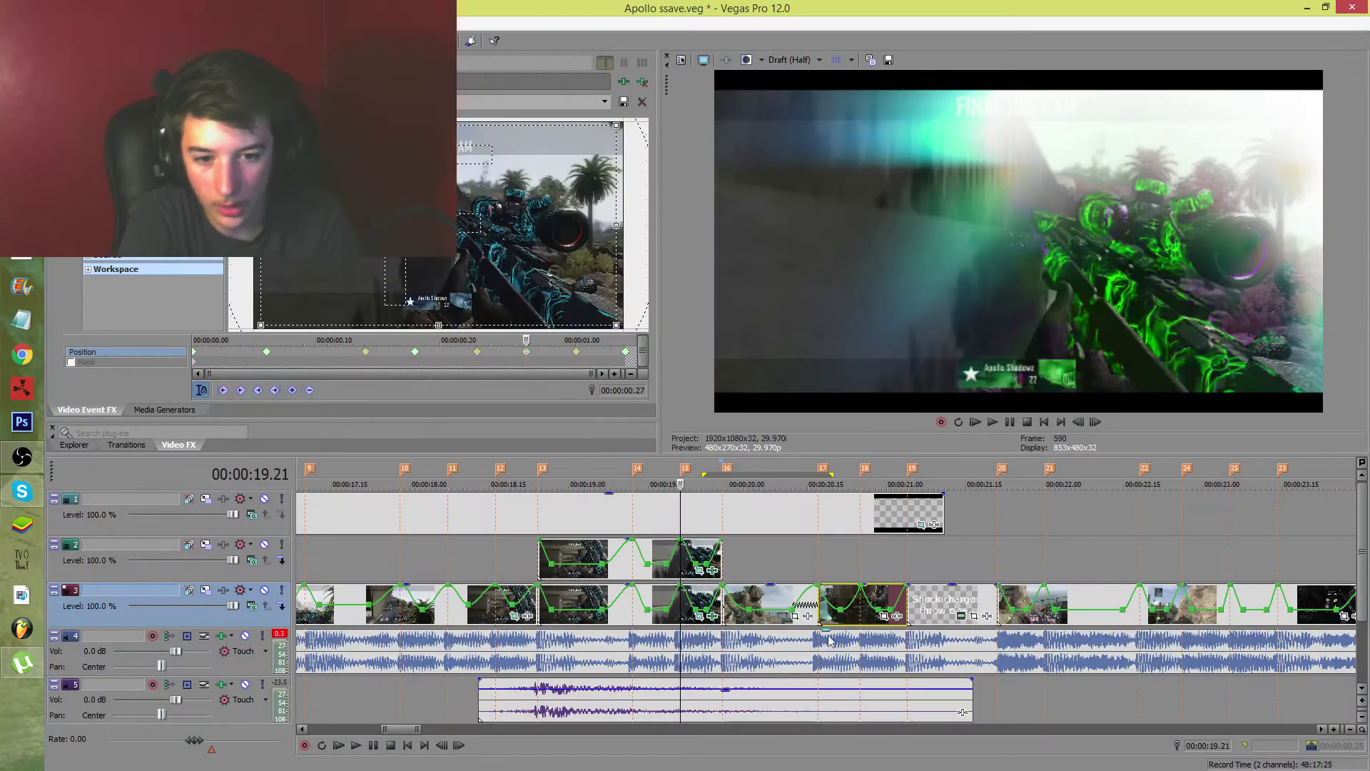
# Paste the copied pan/crop keyframe at the start of the track 3 clip at 20.17
pyautogui.click(813, 612)
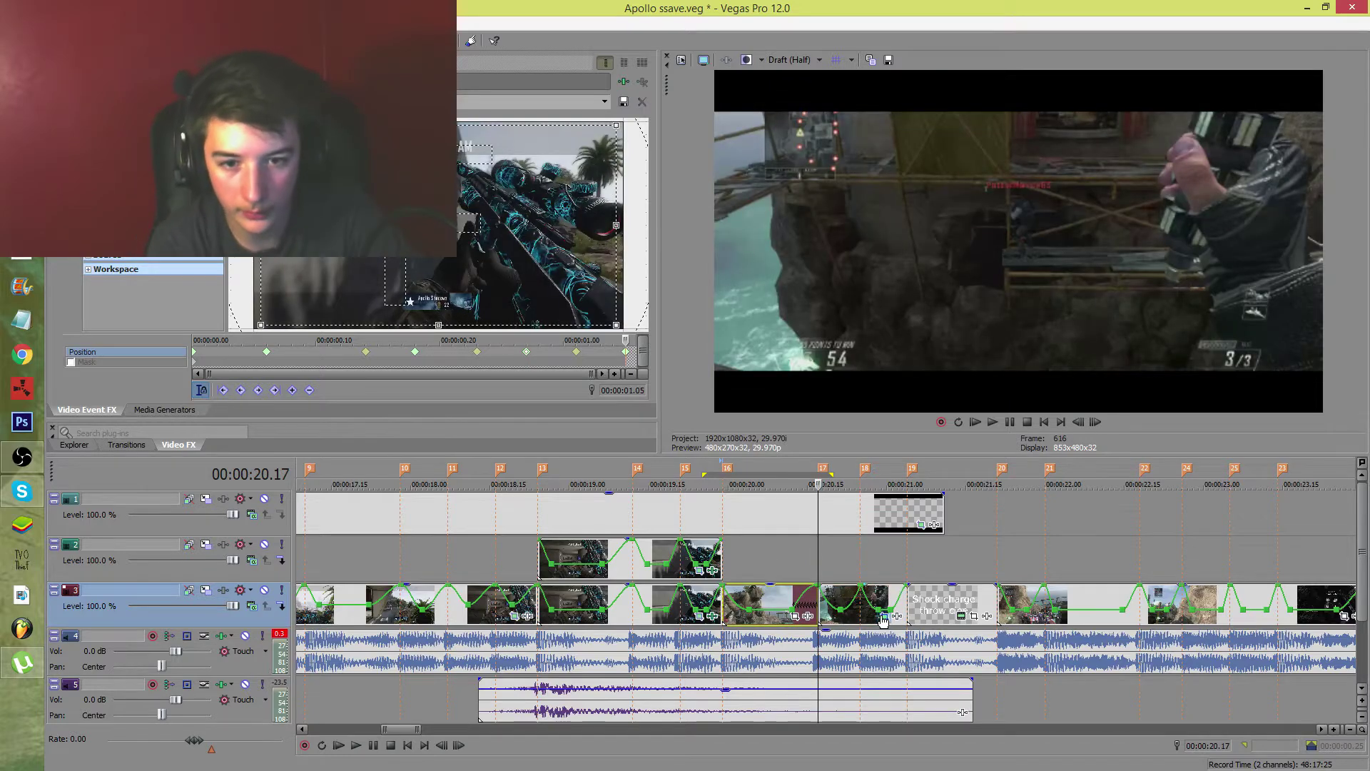
pyautogui.rightClick(340, 357)
pyautogui.rightClick(296, 354)
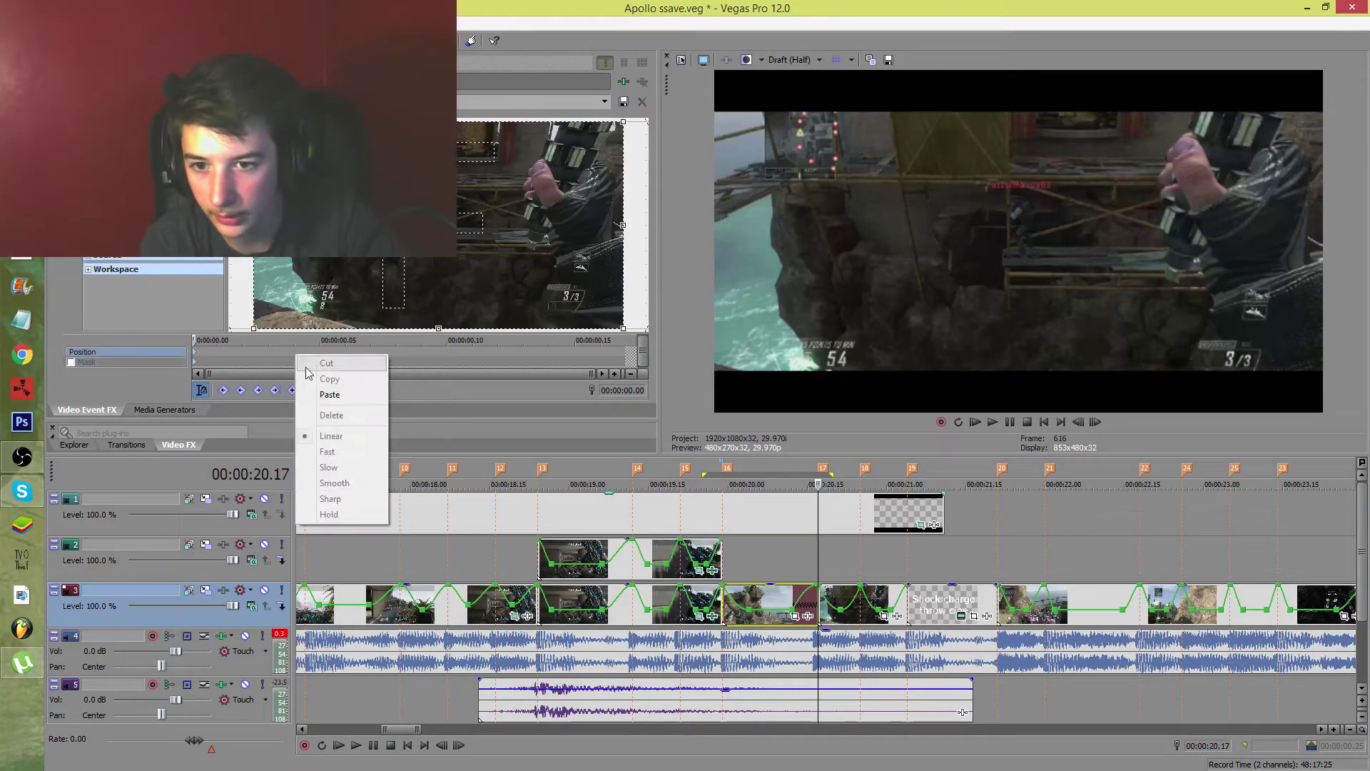
pyautogui.click(323, 395)
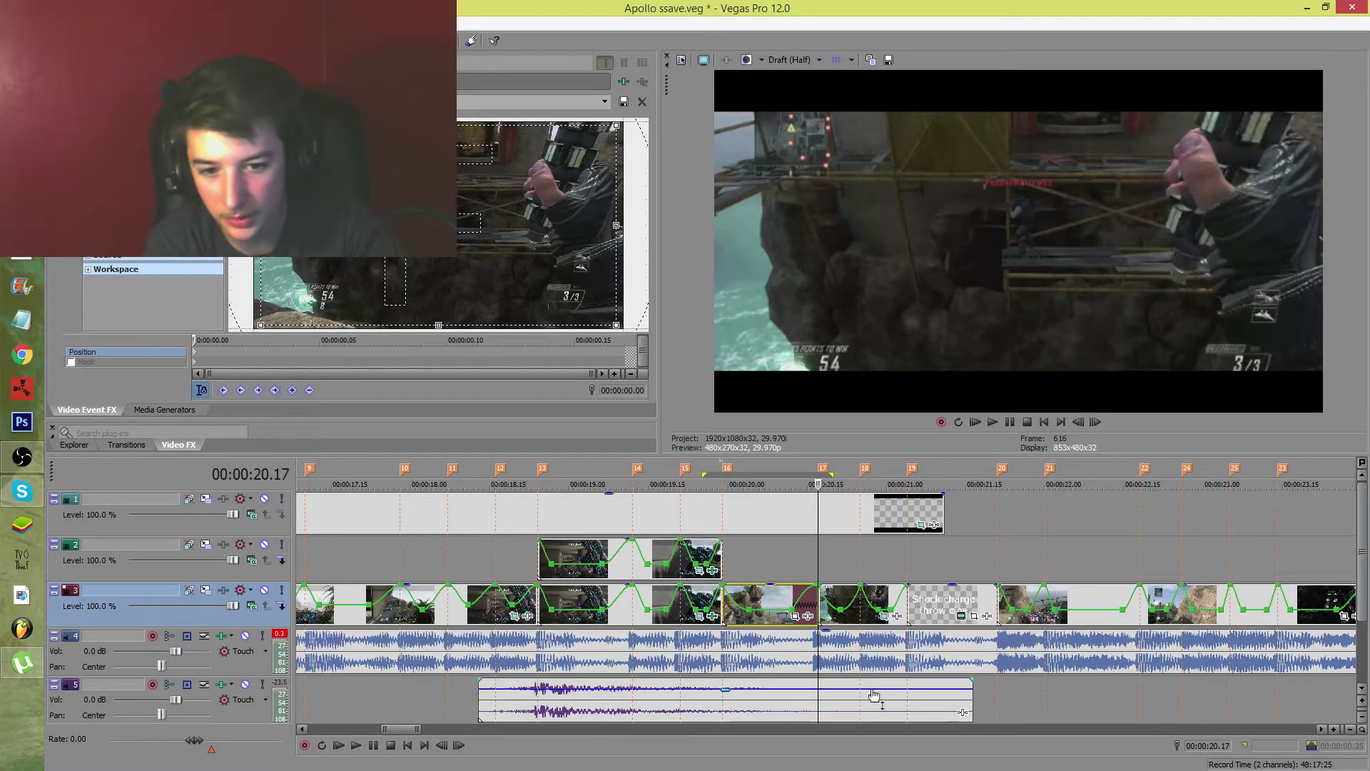
# On the next track 3 clip, restore the crop to full frame and paste keyframes at 0:08 and 0:17
pyautogui.click(860, 607)
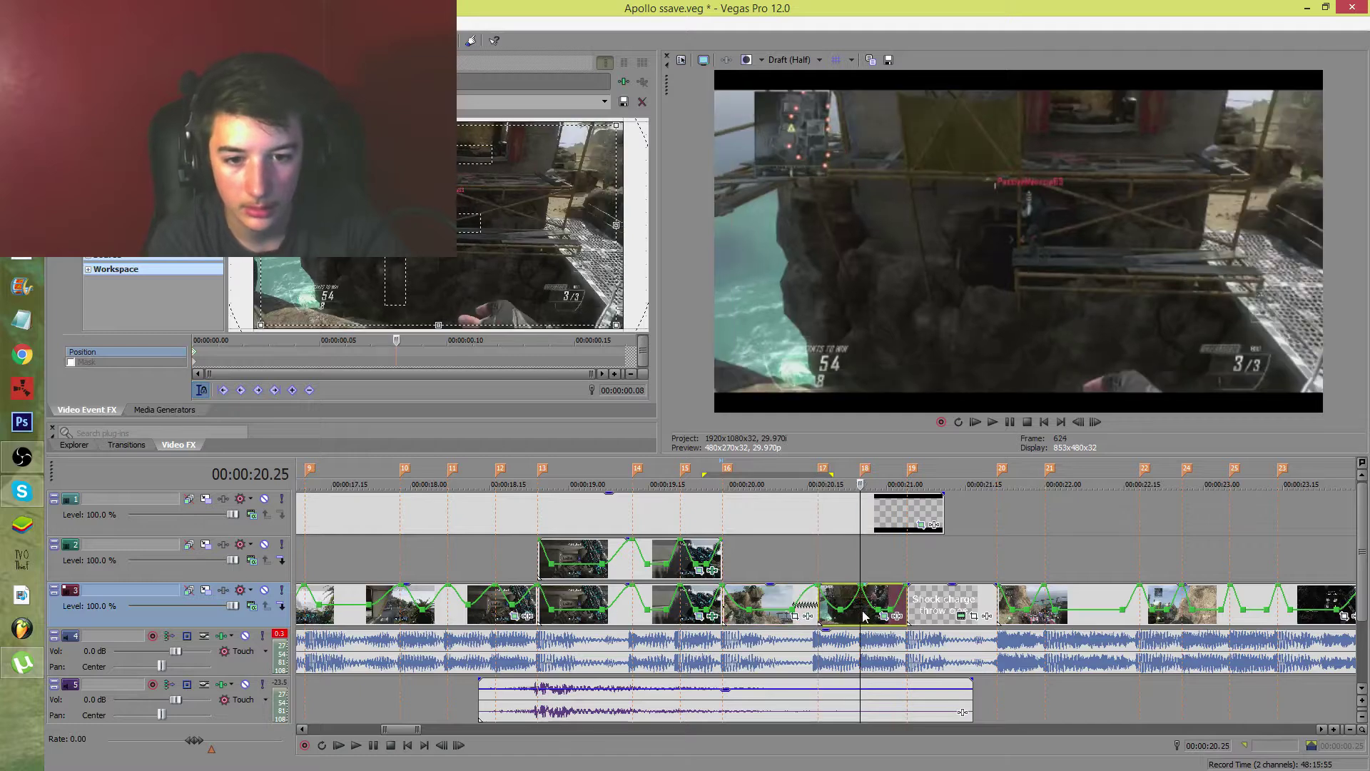
pyautogui.rightClick(544, 293)
pyautogui.click(571, 303)
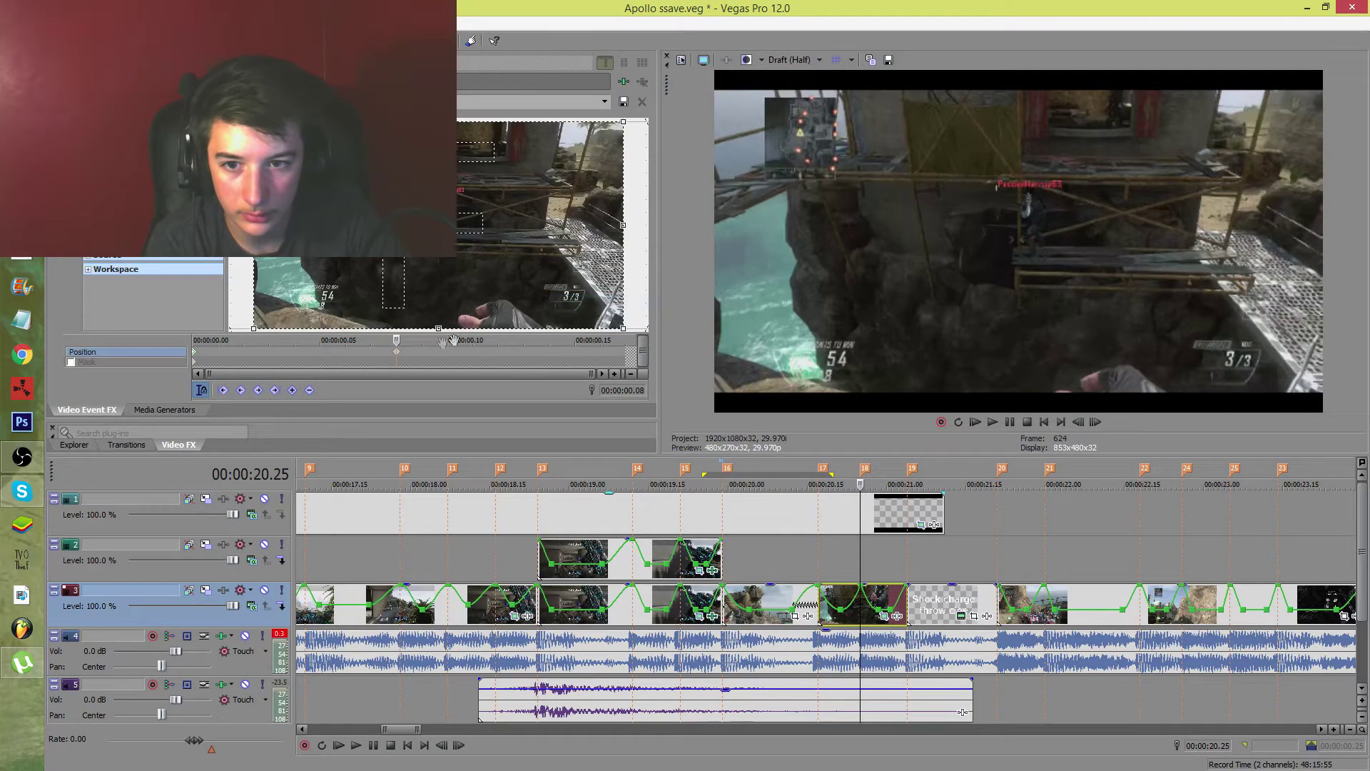
pyautogui.press('Left')
pyautogui.press('Left')
pyautogui.press('Left')
pyautogui.press('Left')
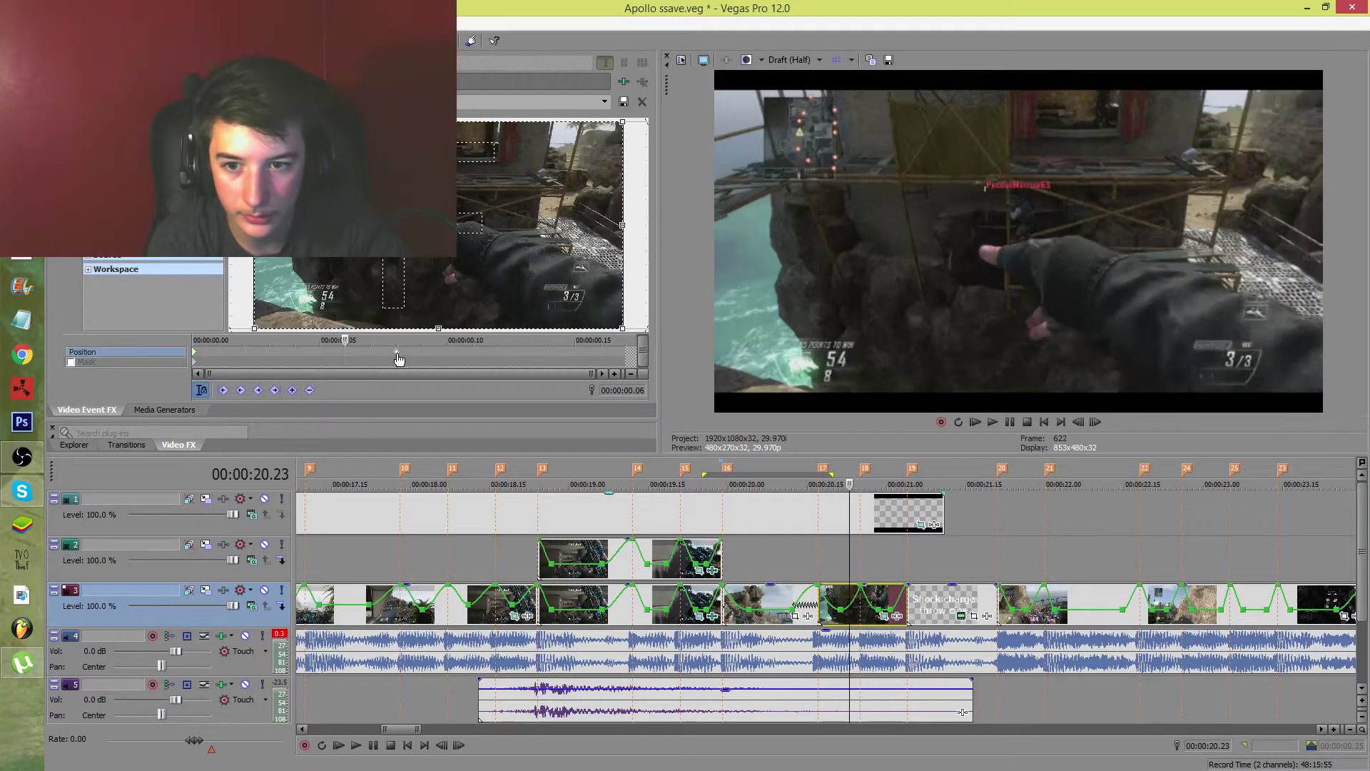
pyautogui.press('Right')
pyautogui.press('Right')
pyautogui.press('Right')
pyautogui.press('Right')
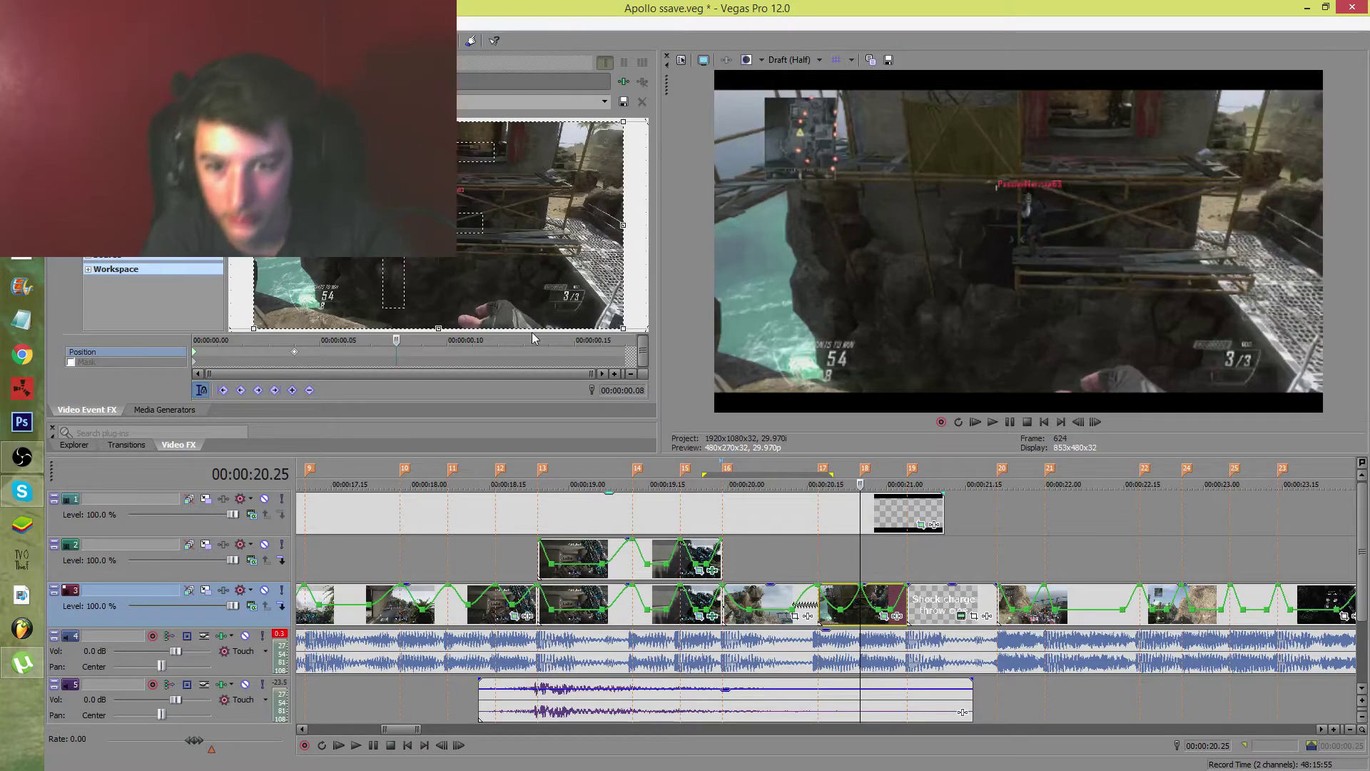
pyautogui.click(534, 388)
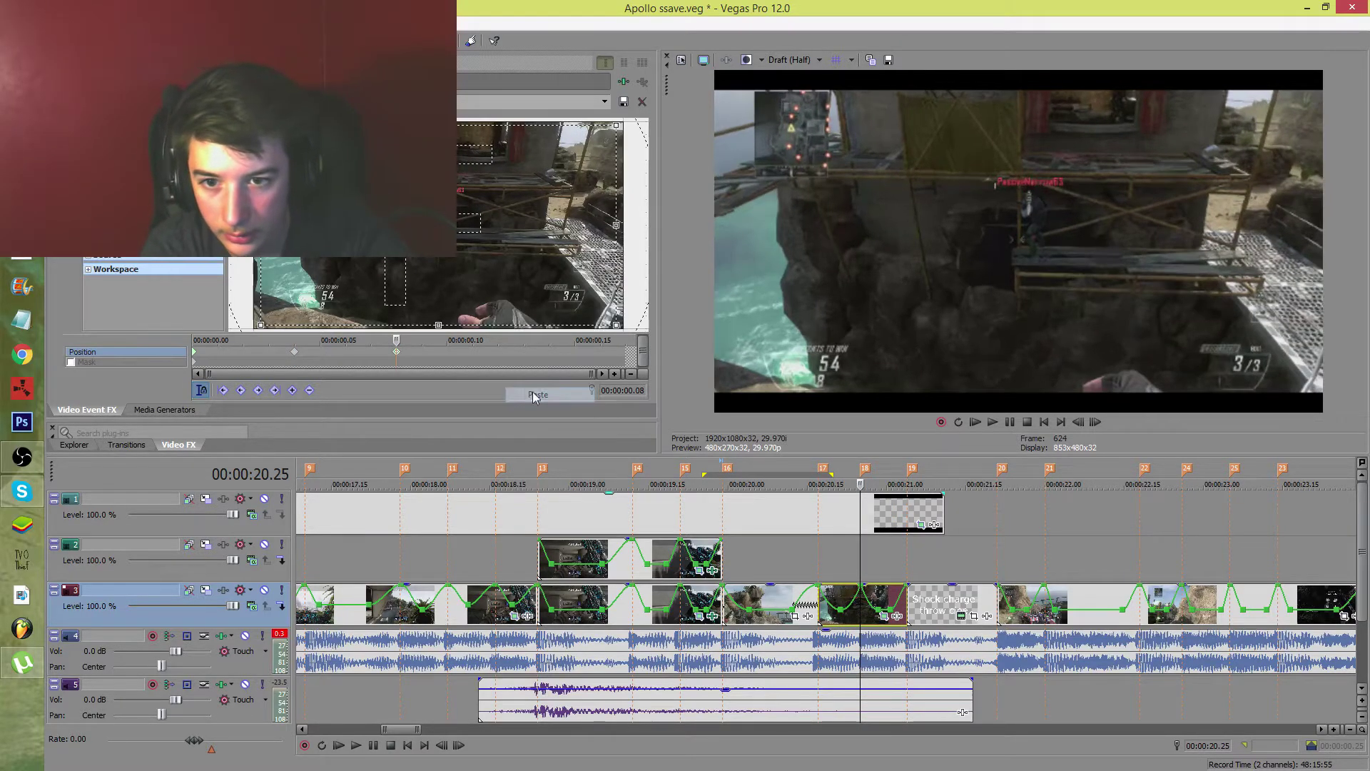
pyautogui.click(619, 354)
pyautogui.rightClick(620, 354)
pyautogui.click(664, 396)
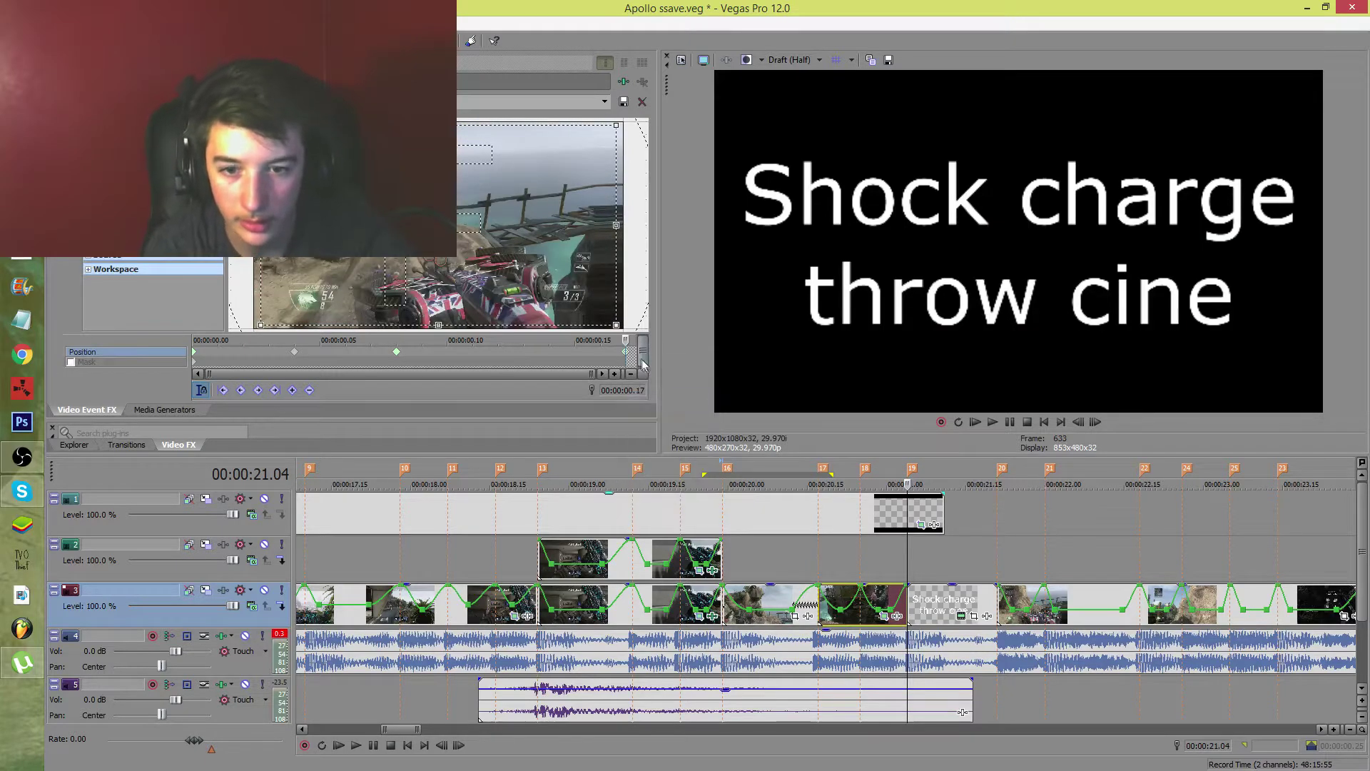
# Paste the copied framing onto the gameplay clip's 0:04 keyframe and check the 0:08 and end keyframes
pyautogui.click(824, 615)
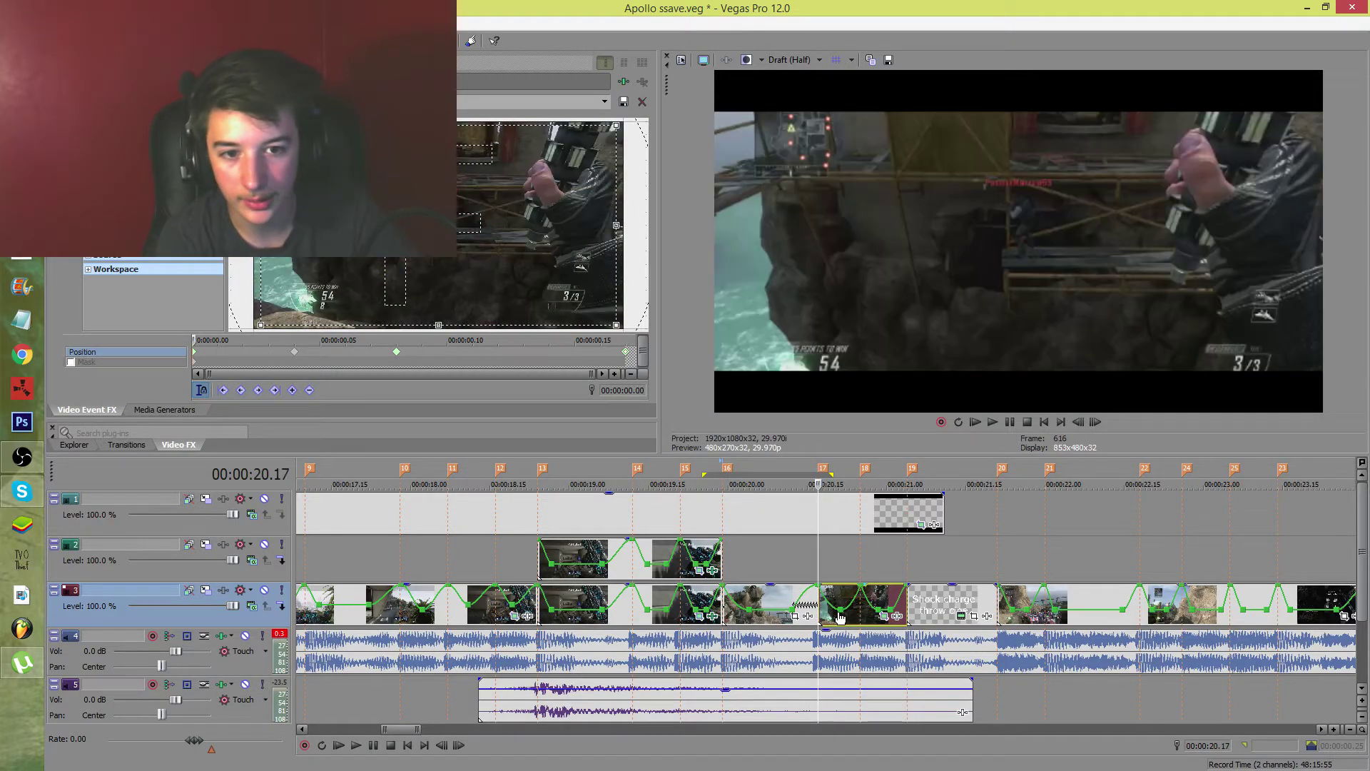
pyautogui.click(294, 351)
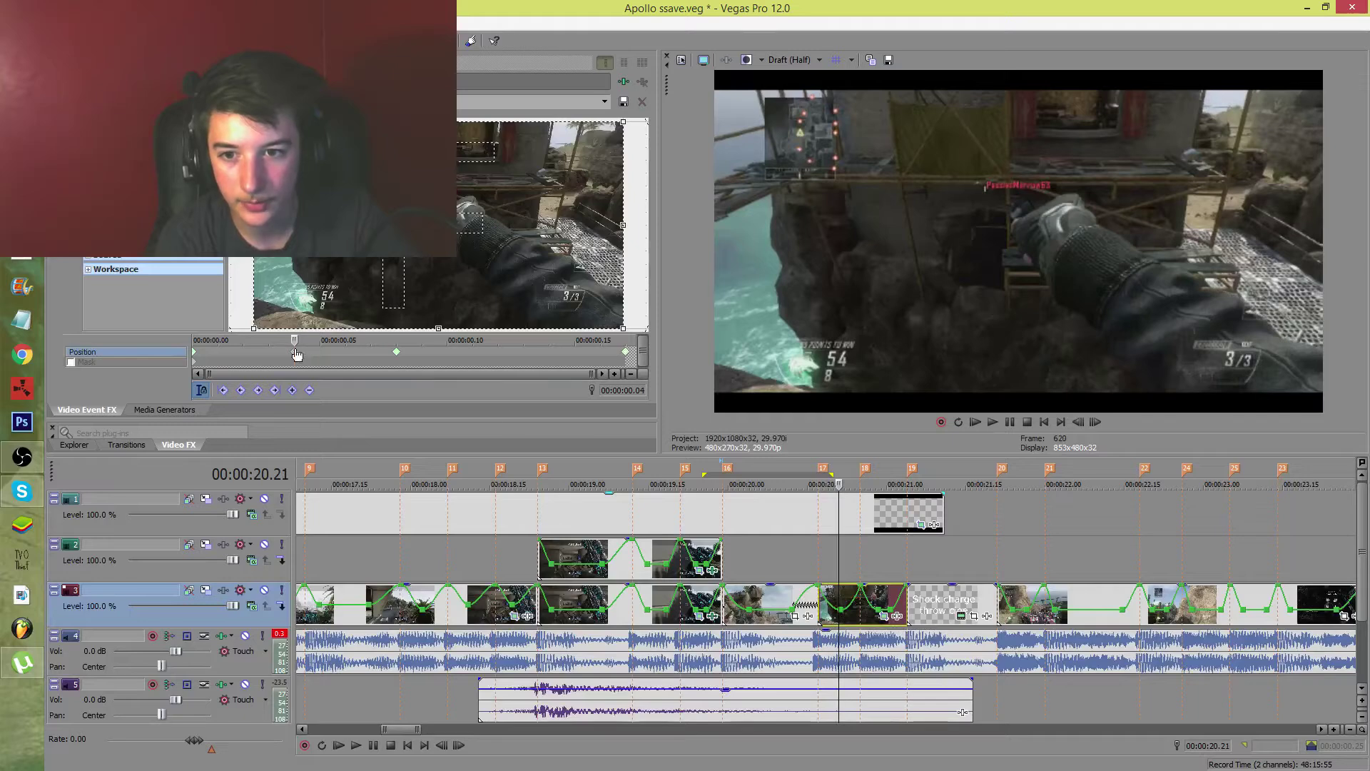
pyautogui.rightClick(294, 351)
pyautogui.click(322, 394)
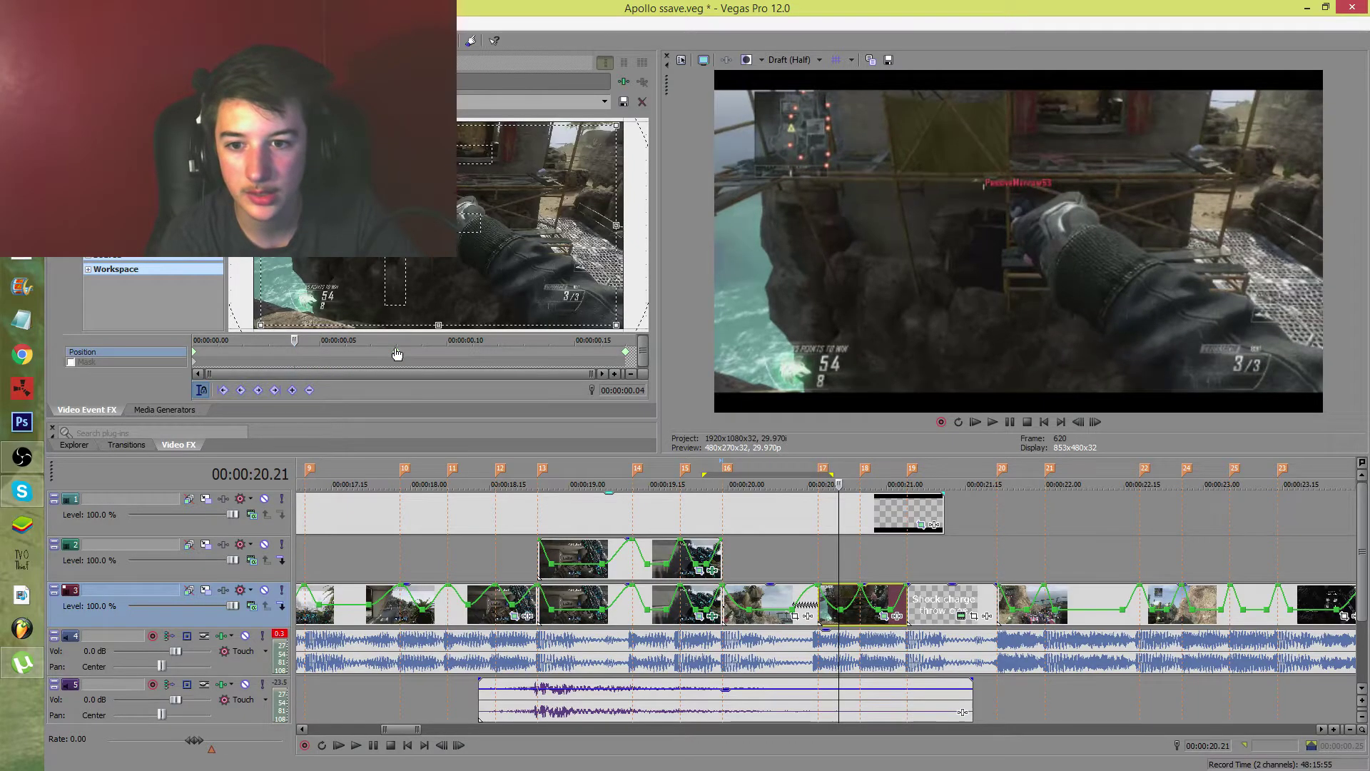
pyautogui.click(397, 352)
pyautogui.click(624, 357)
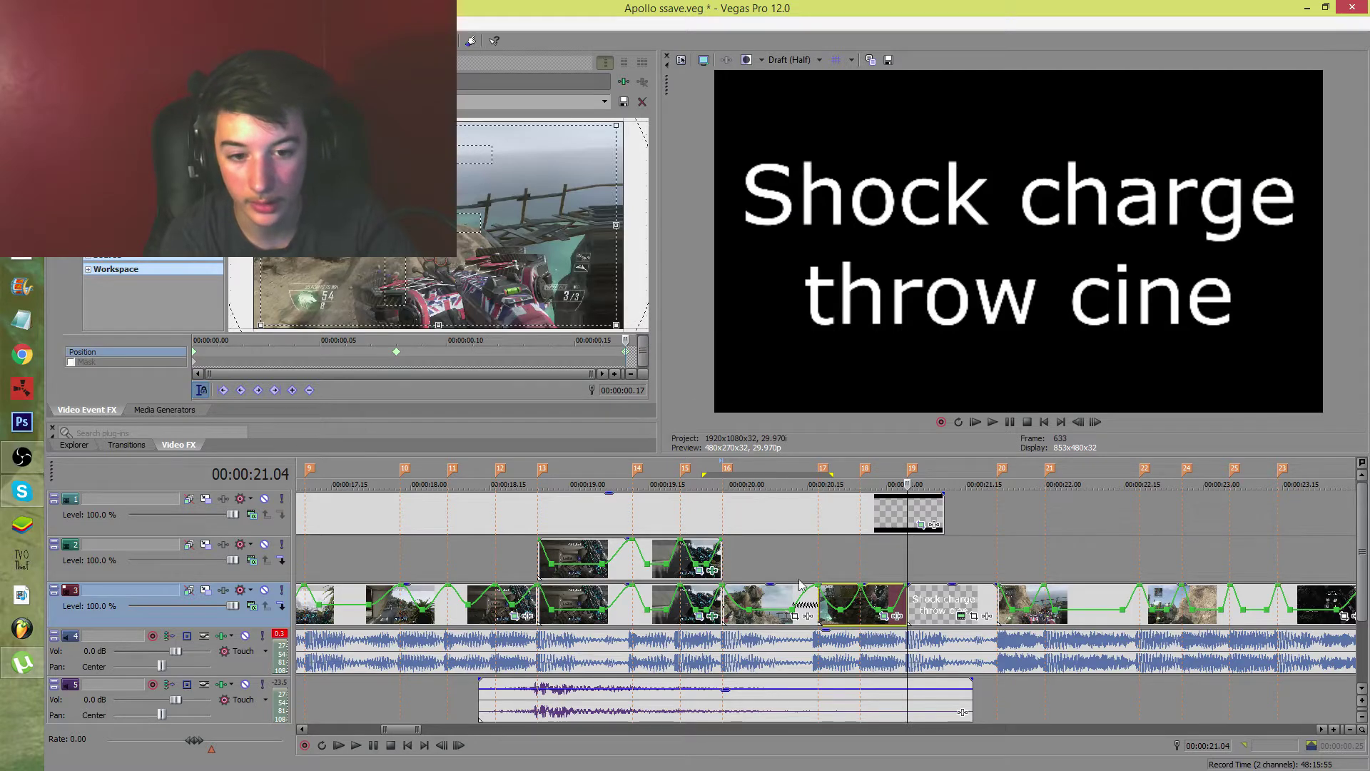
# Review the framing frame by frame across the first, middle and end pan/crop keyframes
pyautogui.click(842, 570)
pyautogui.press('Right')
pyautogui.press('Right')
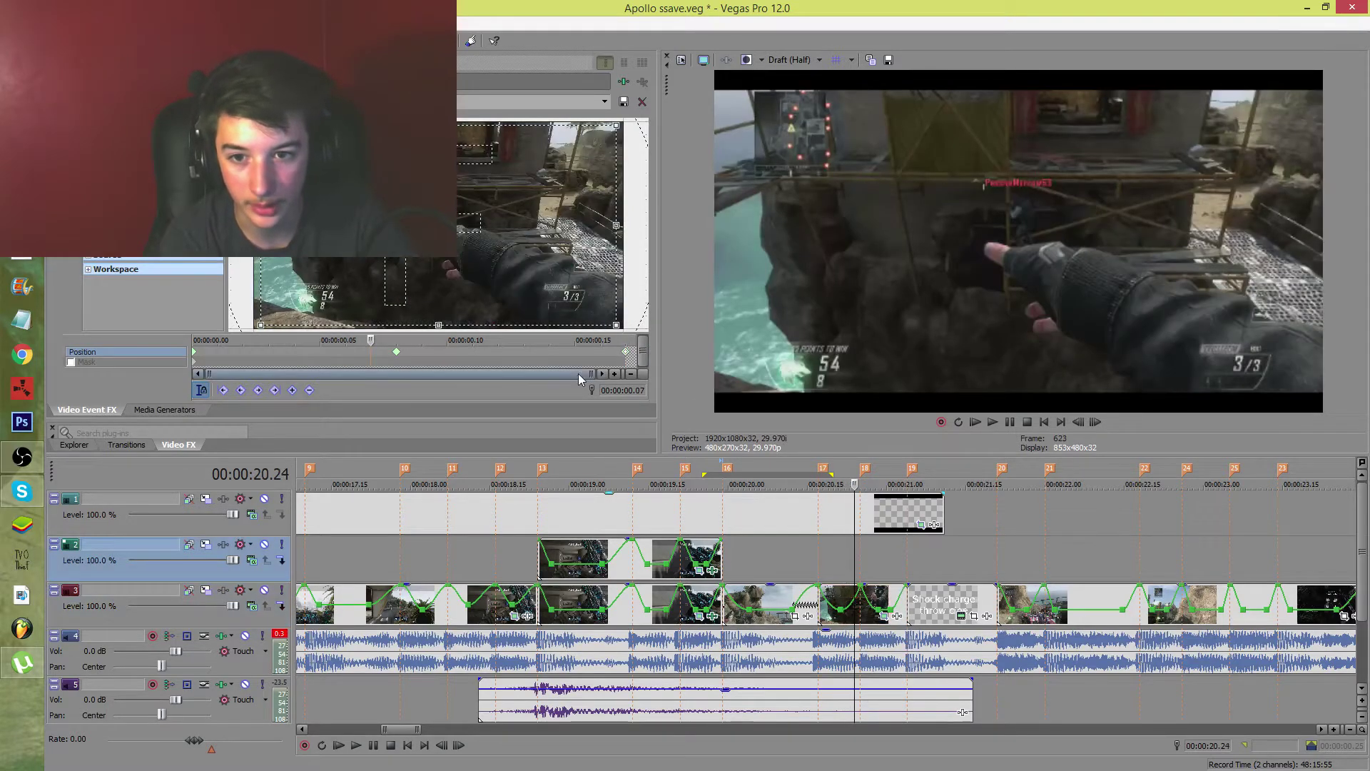
pyautogui.press('Right')
pyautogui.press('Left')
pyautogui.press('Left')
pyautogui.click(194, 352)
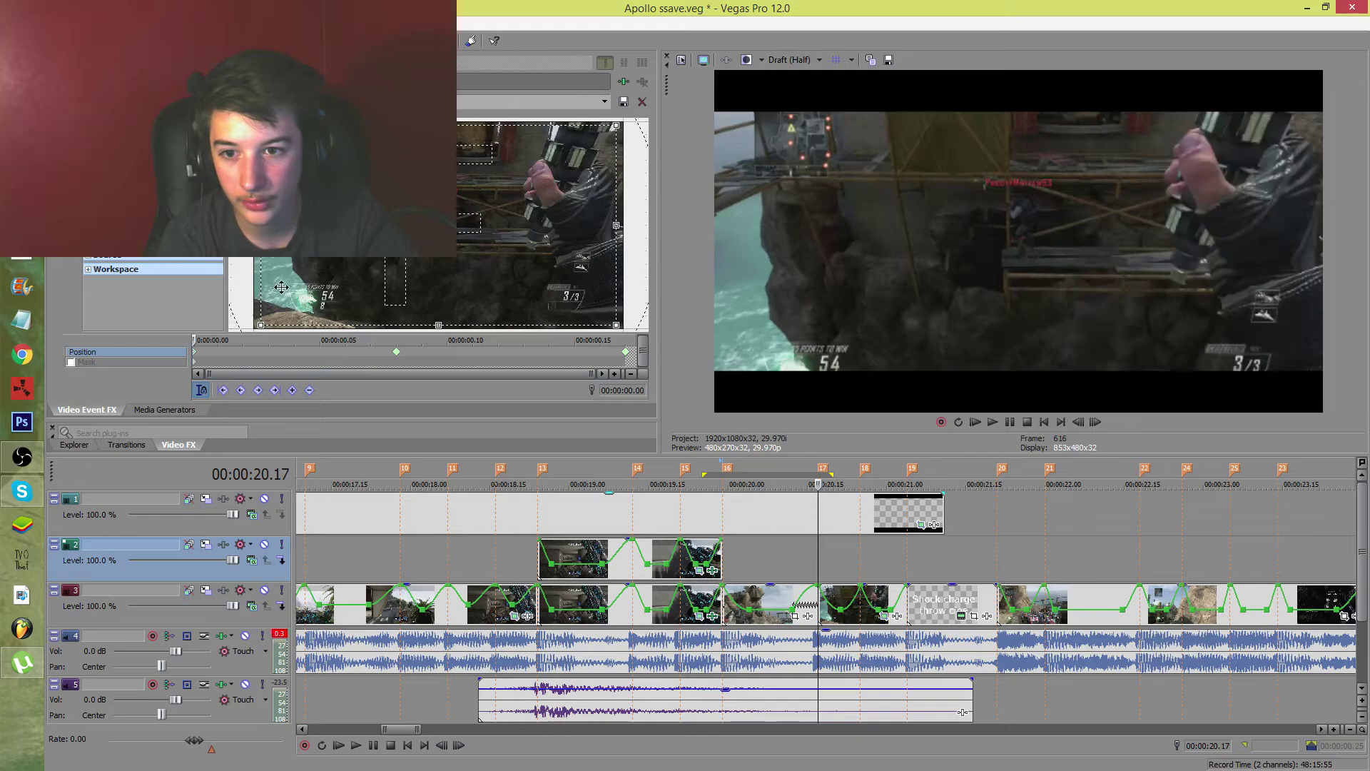
pyautogui.click(400, 359)
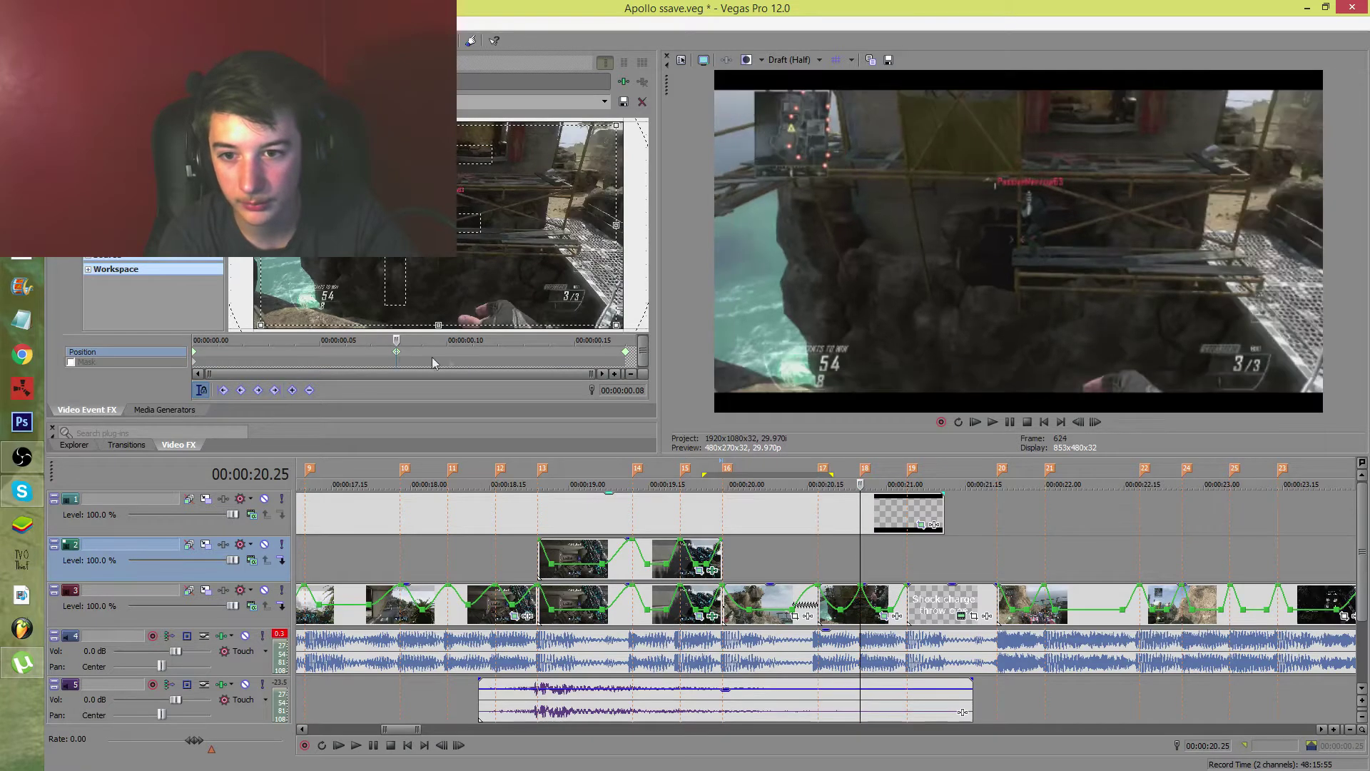
pyautogui.click(629, 356)
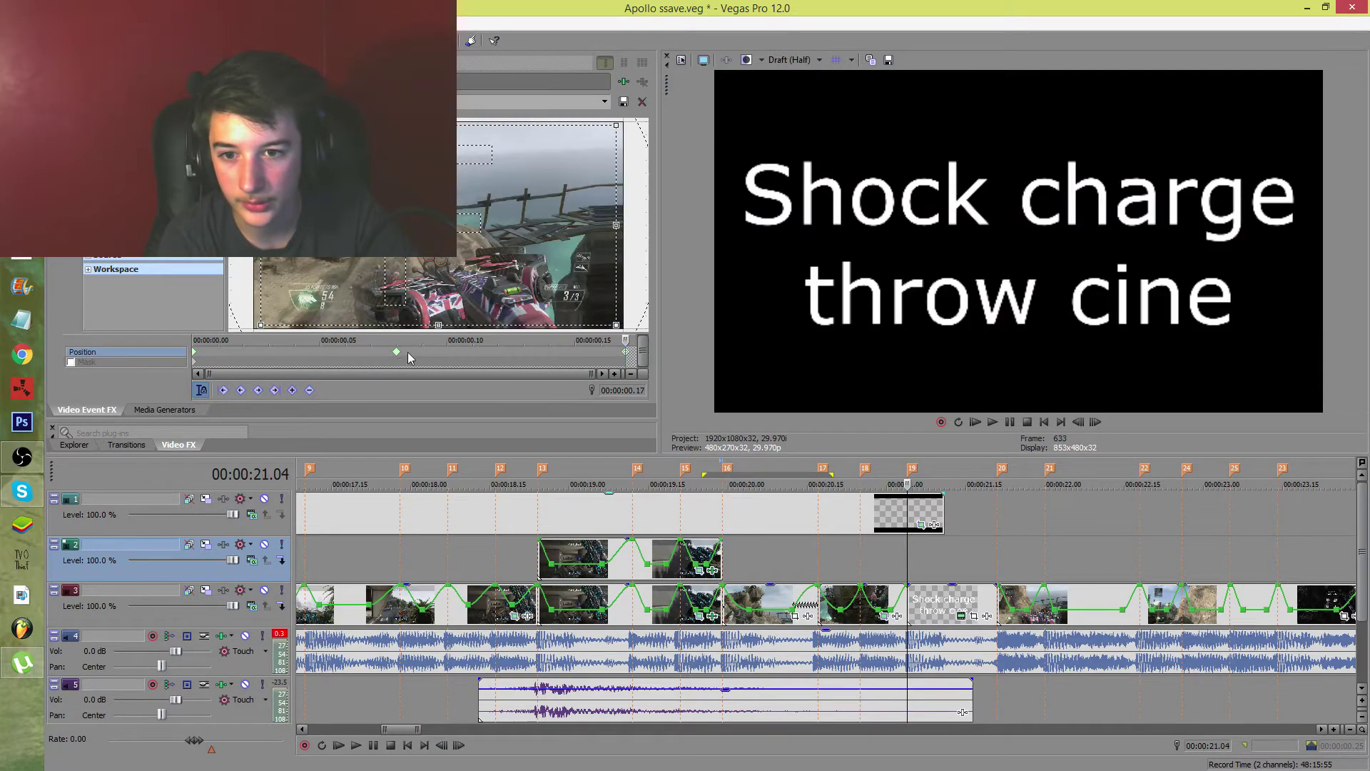
pyautogui.click(399, 358)
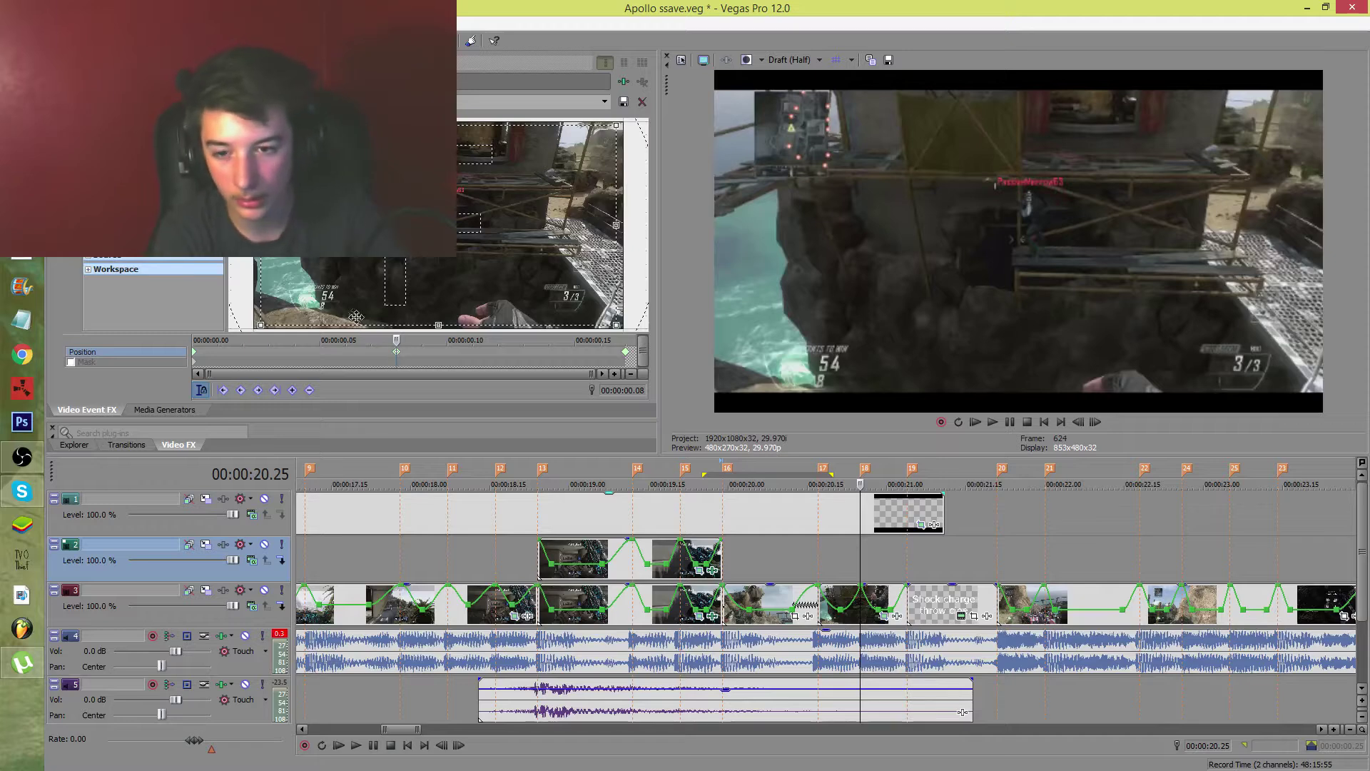
pyautogui.click(193, 355)
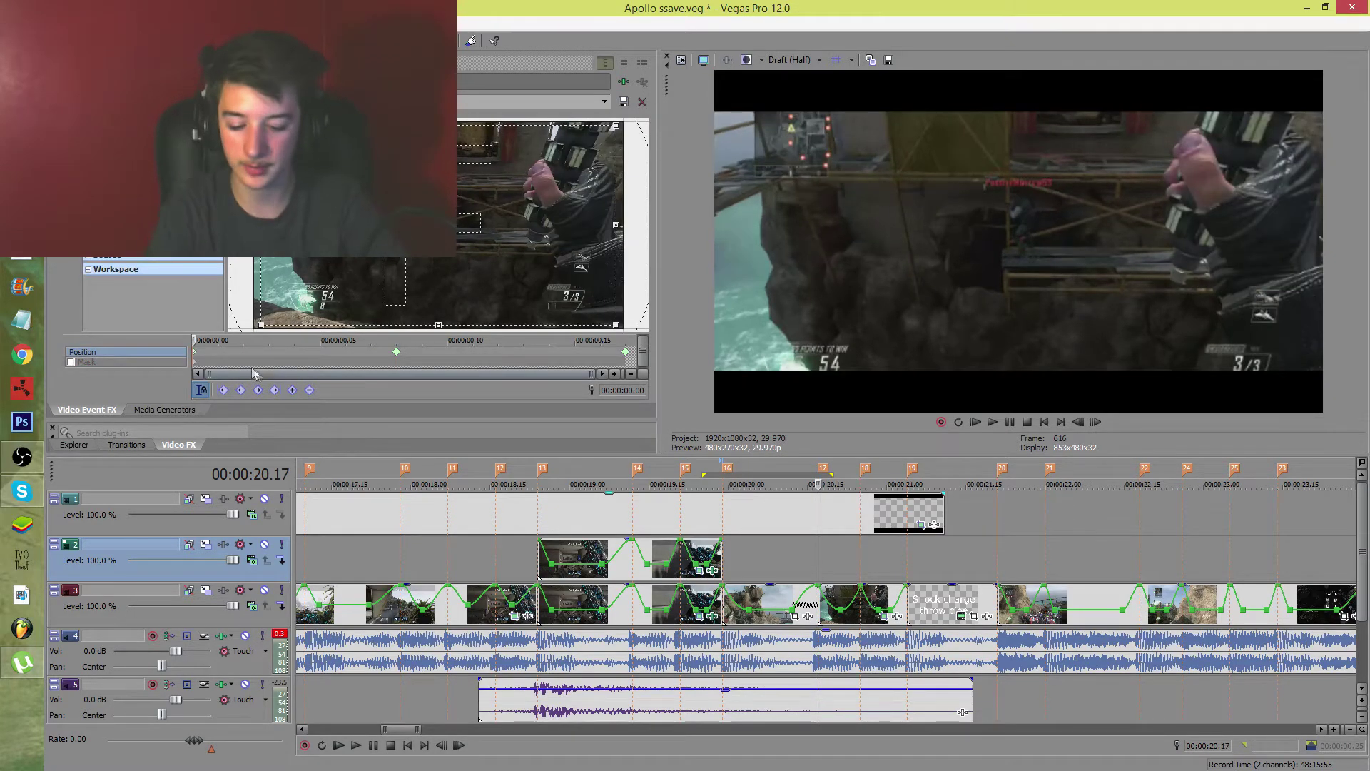
pyautogui.click(397, 361)
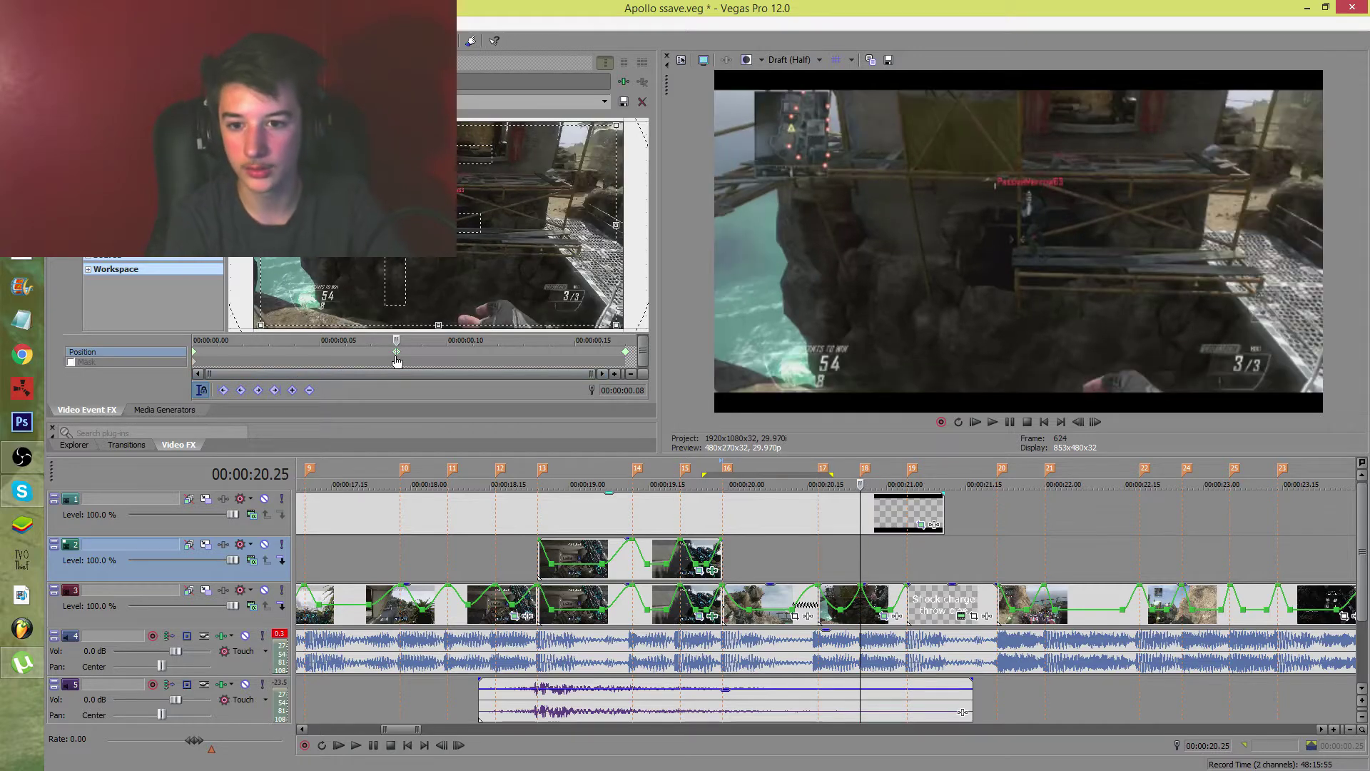
# Restore the full source frame at 0:04 and change that keyframe's interpolation type
pyautogui.moveTo(398, 361); pyautogui.dragTo(294, 359)
pyautogui.rightClick(440, 281)
pyautogui.click(493, 358)
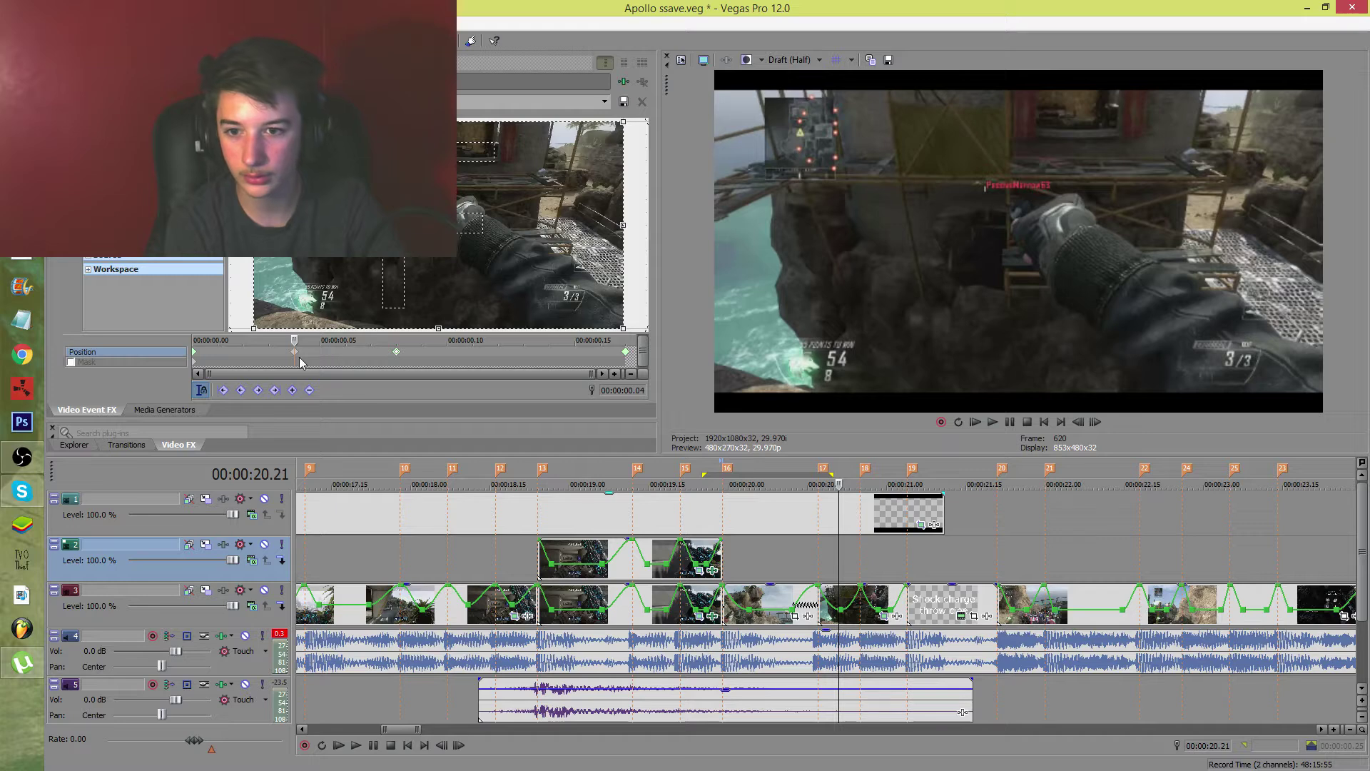
pyautogui.rightClick(295, 353)
pyautogui.click(339, 460)
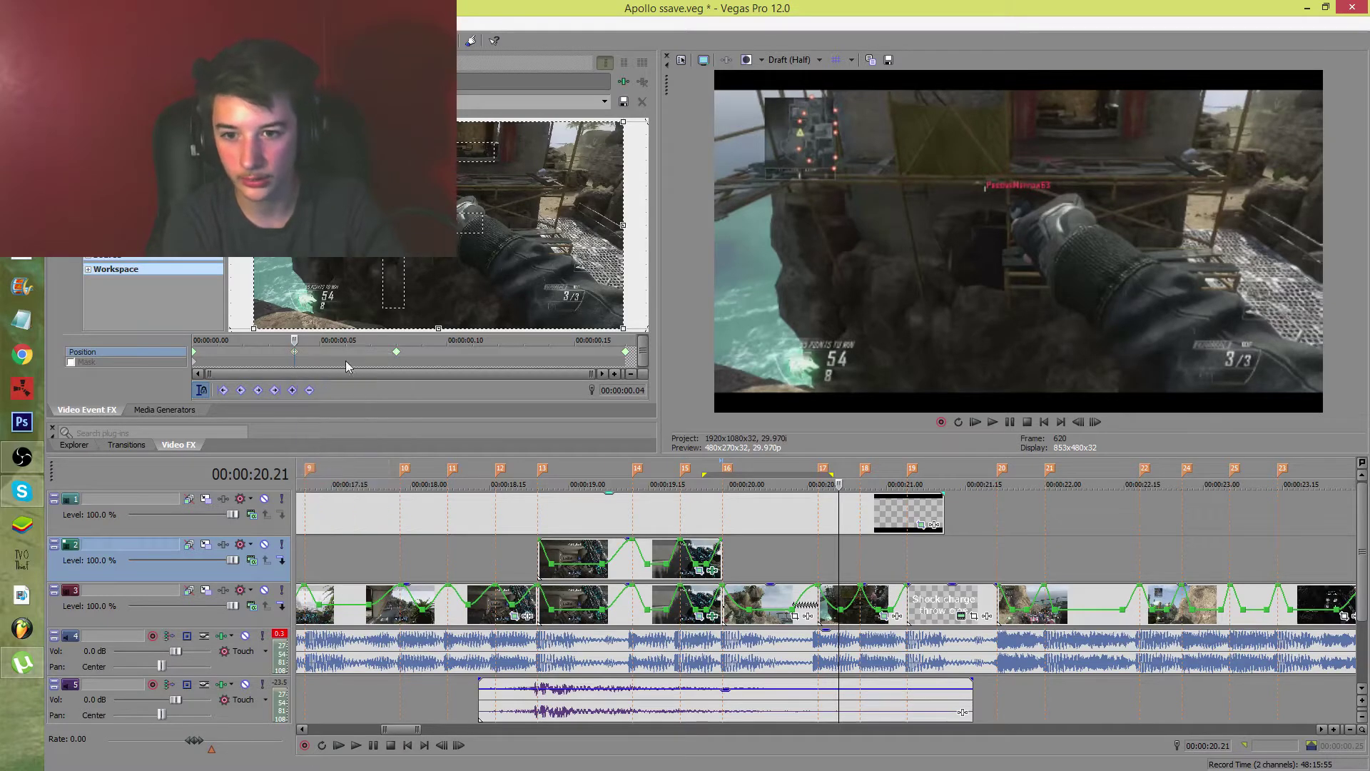
# Restore the full frame at a new 0:13 keyframe and set its interpolation curve
pyautogui.click(624, 352)
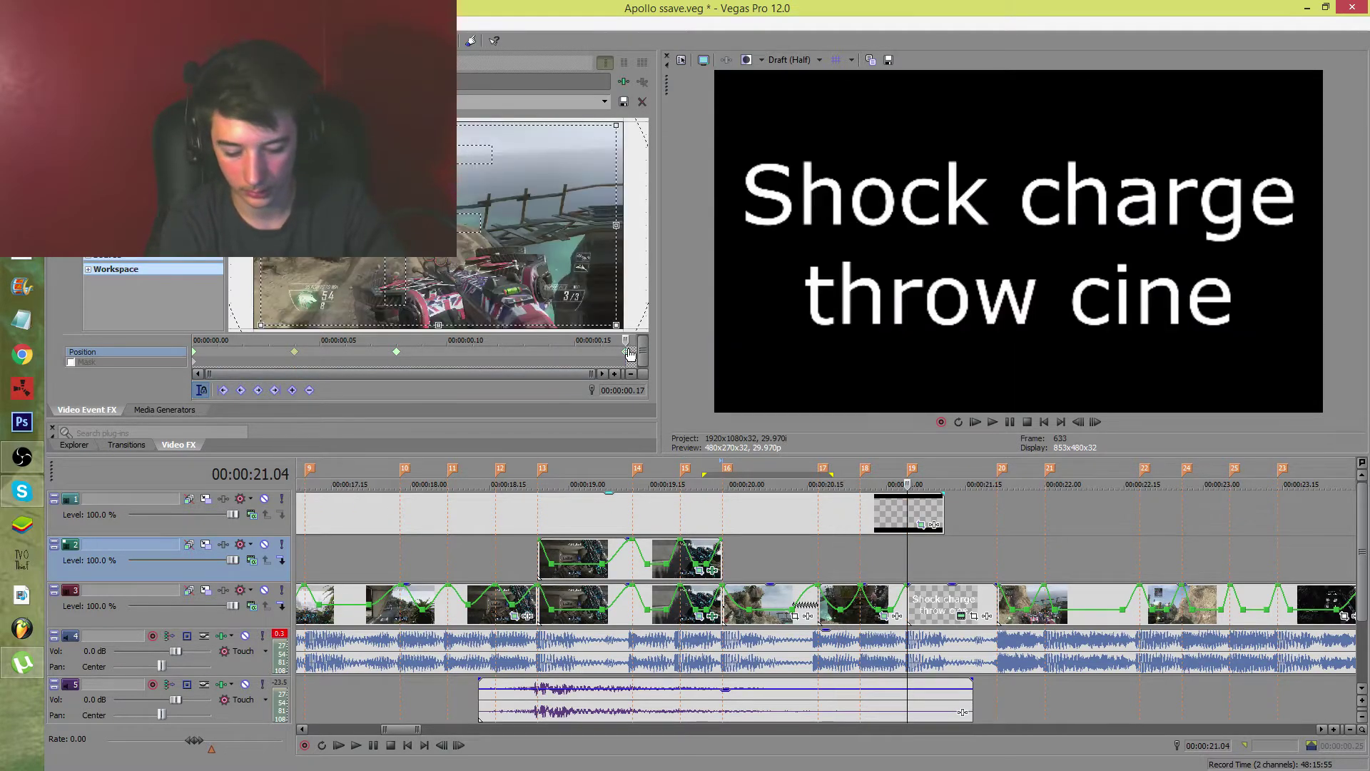
pyautogui.press('Left')
pyautogui.press('Right')
pyautogui.press('Left')
pyautogui.press('Left')
pyautogui.press('Right')
pyautogui.press('Right')
pyautogui.press('Left')
pyautogui.press('Left')
pyautogui.press('Left')
pyautogui.press('Left')
pyautogui.rightClick(587, 297)
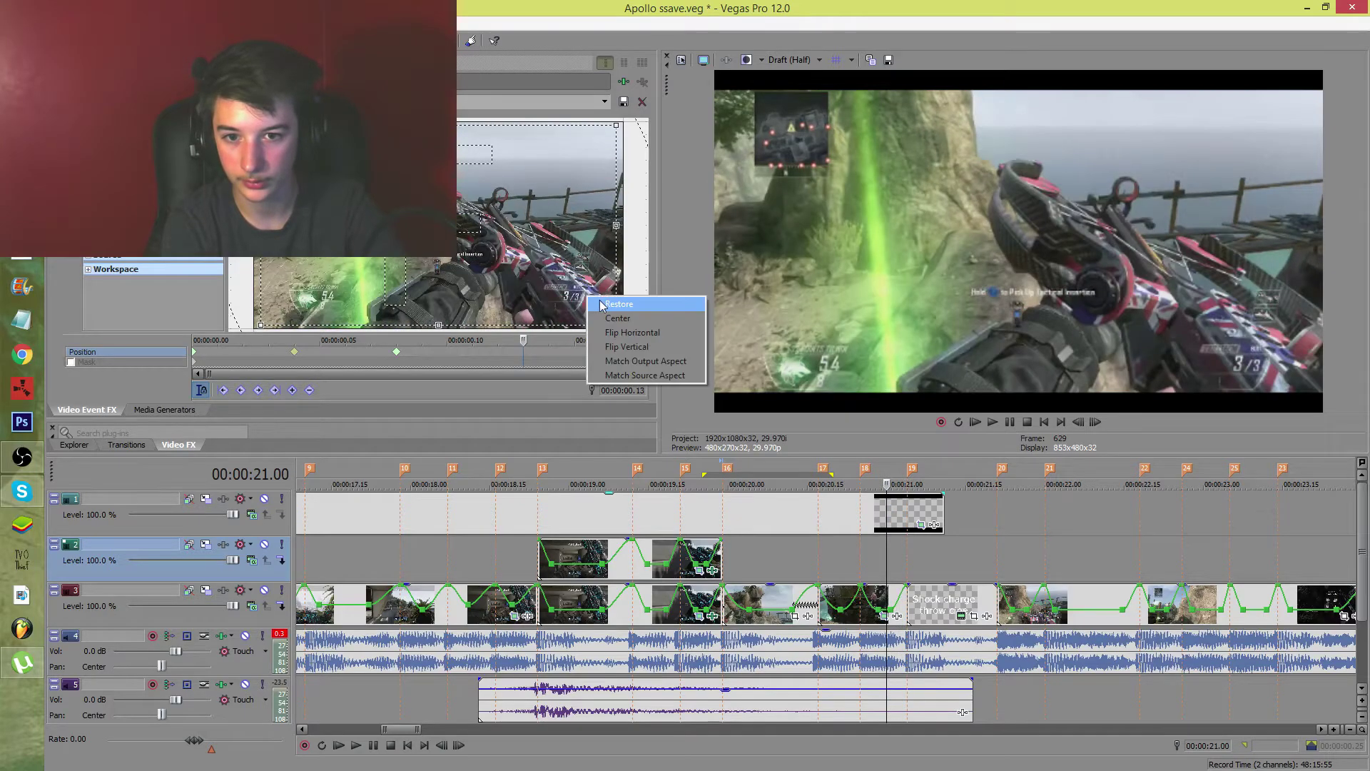
pyautogui.click(607, 305)
pyautogui.rightClick(524, 357)
pyautogui.click(557, 468)
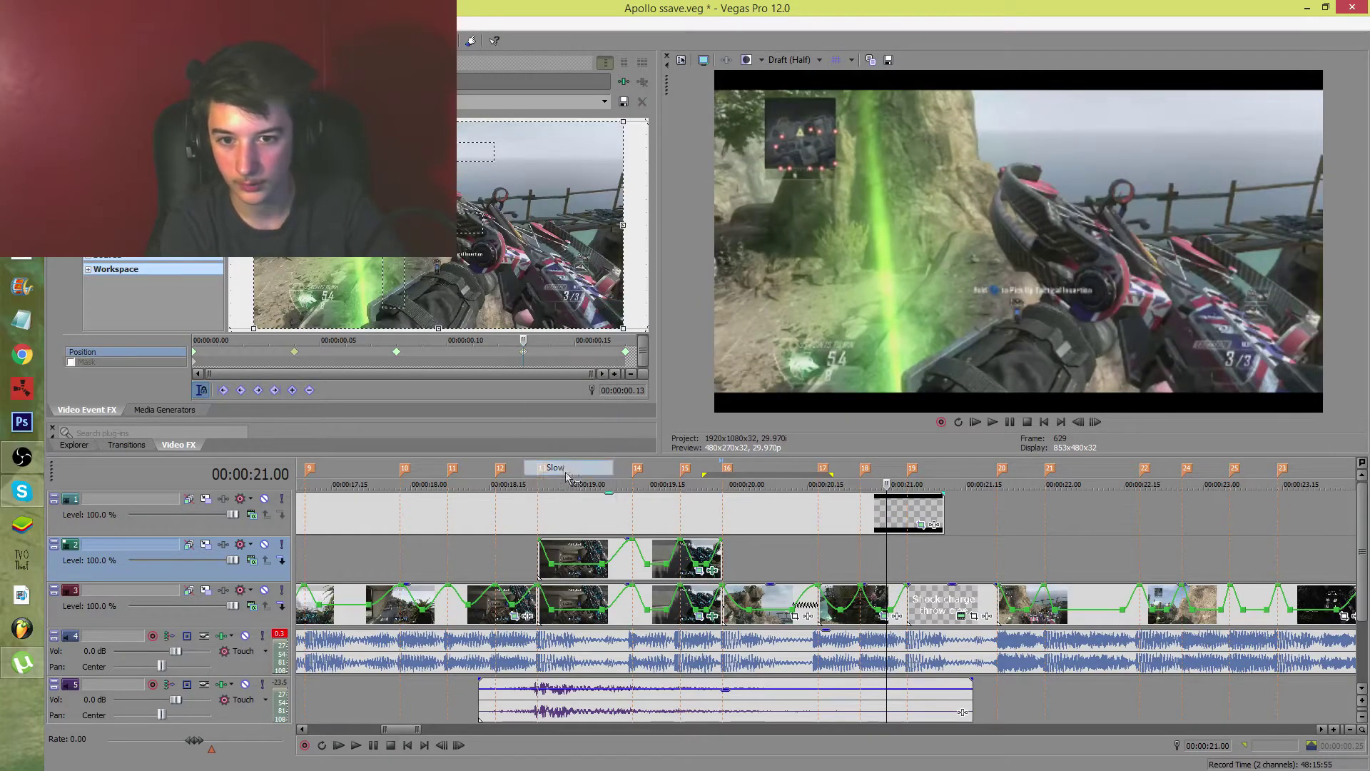
# Play back the edited section from 20.19 and select the next track 3 clip at 21.21
pyautogui.click(830, 575)
pyautogui.press('space')
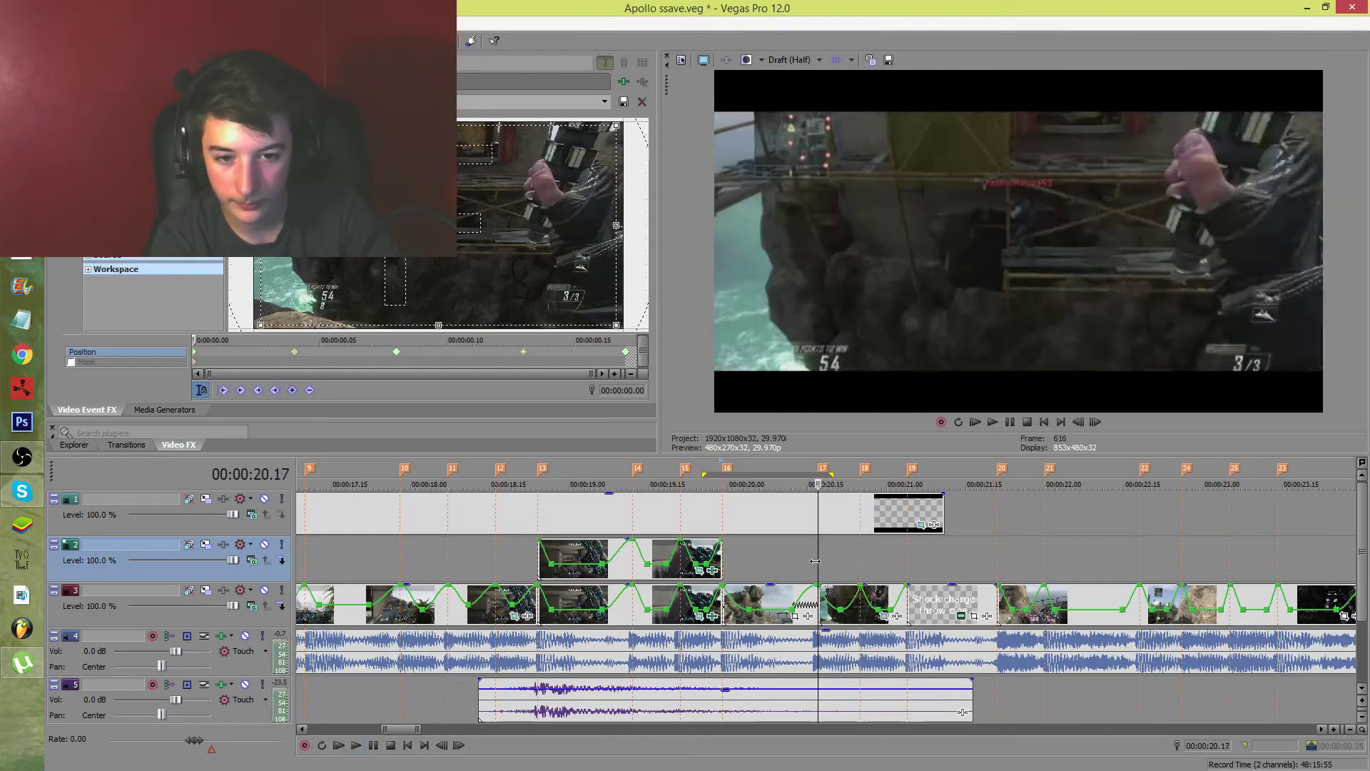
pyautogui.press('space')
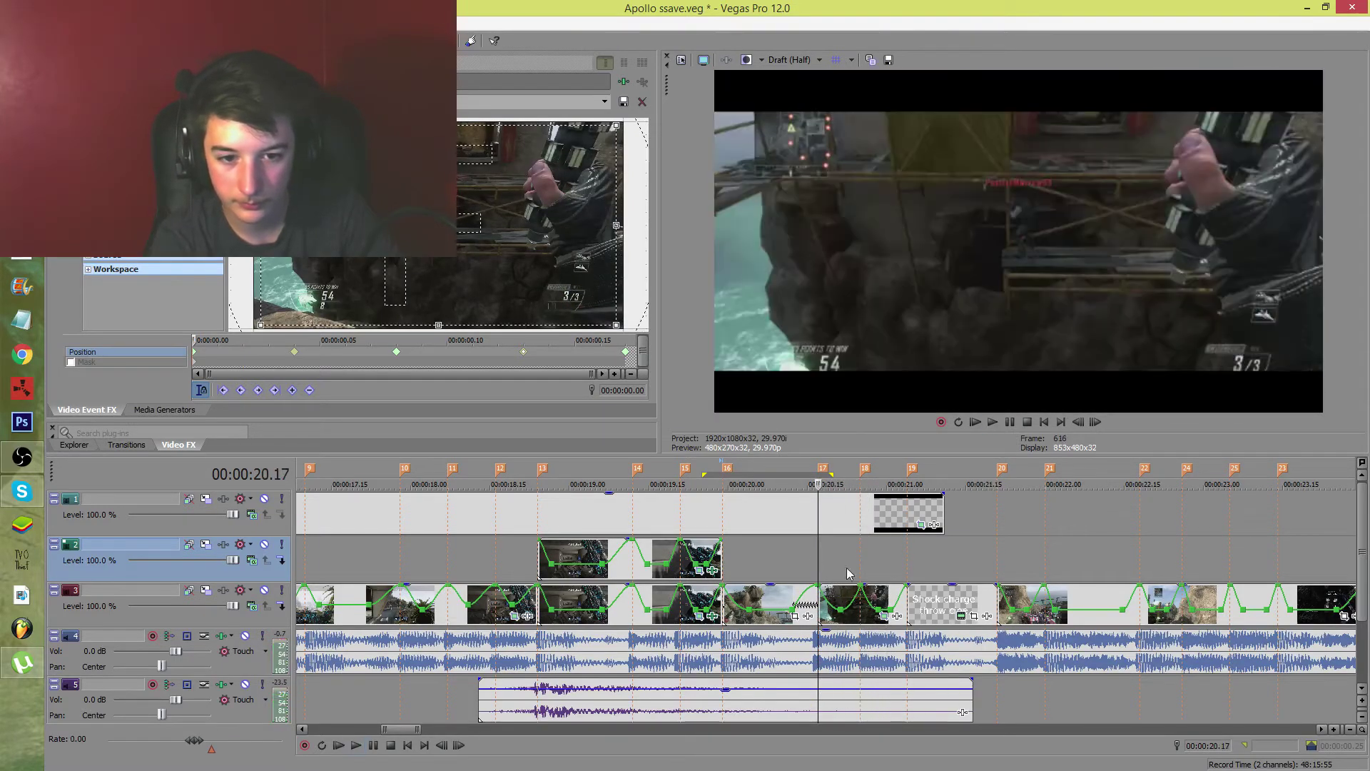
pyautogui.click(998, 609)
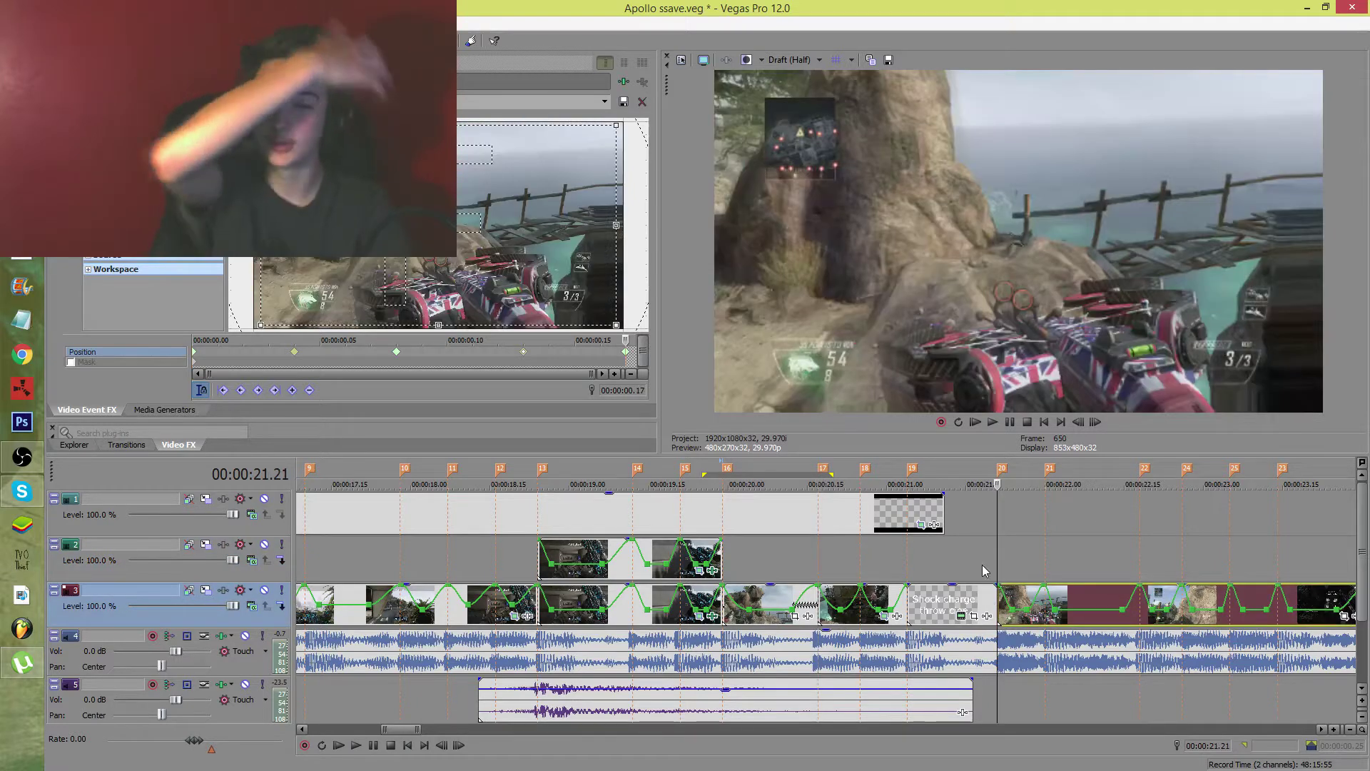
# Zoom the timeline out and back in around the Final Killcam clips near 00:00:15.20
pyautogui.scroll(-4, 970, 567)
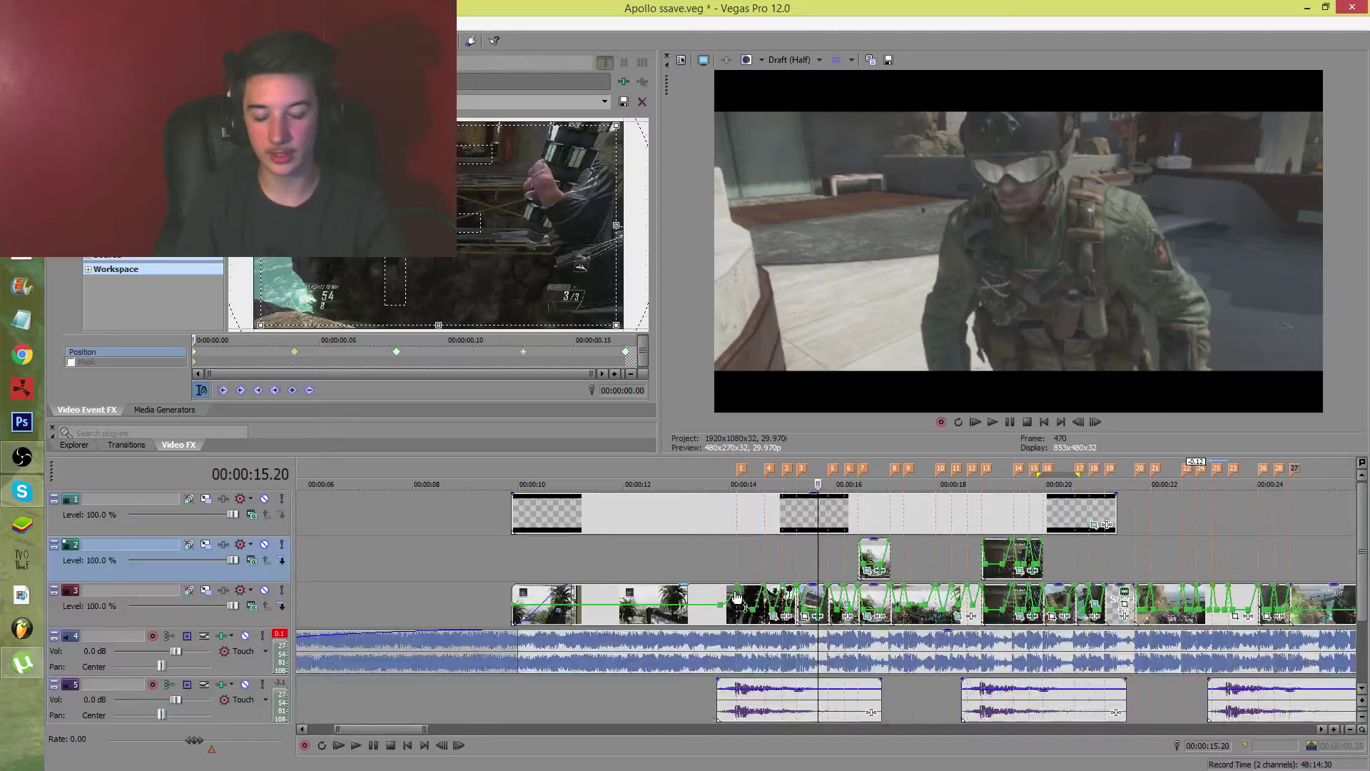
pyautogui.scroll(3, 736, 596)
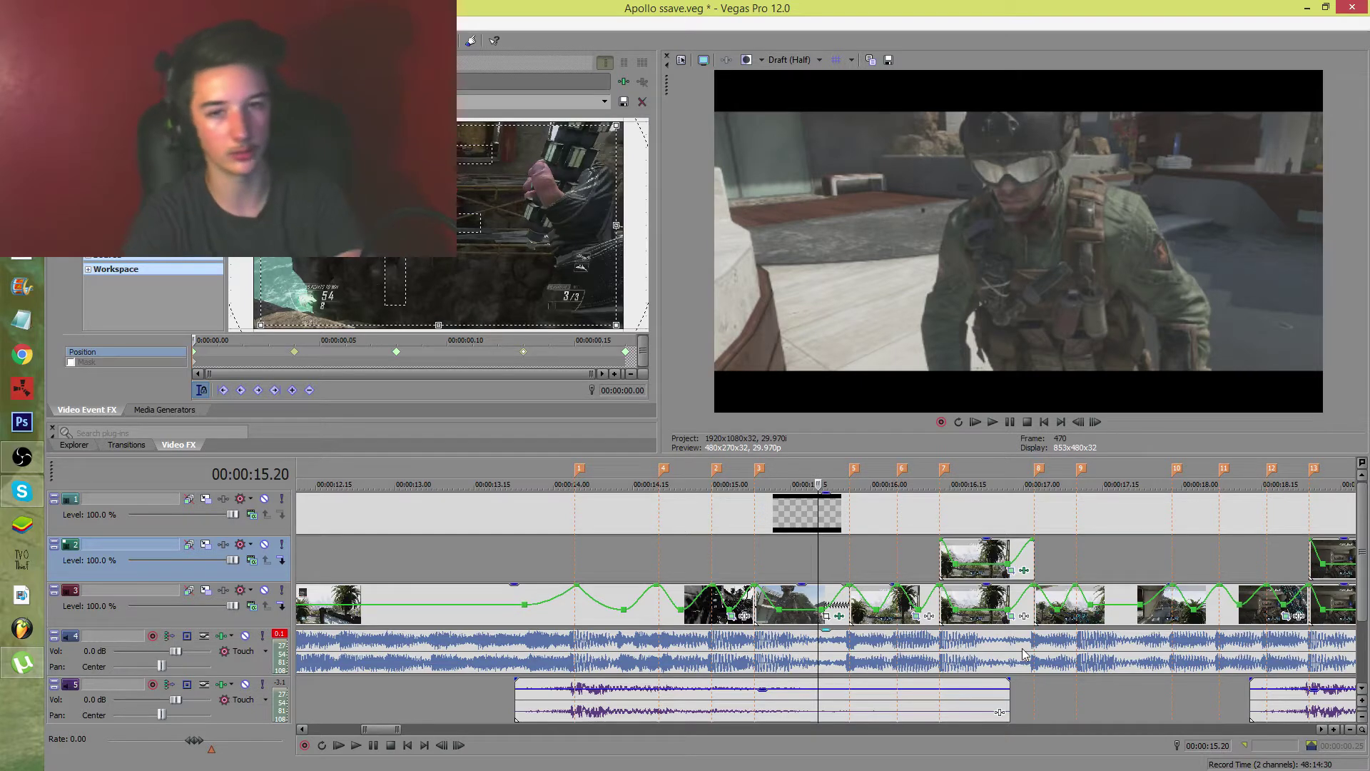
# Select the track 2 overlay clip near 16.08 and play back its section
pyautogui.click(913, 548)
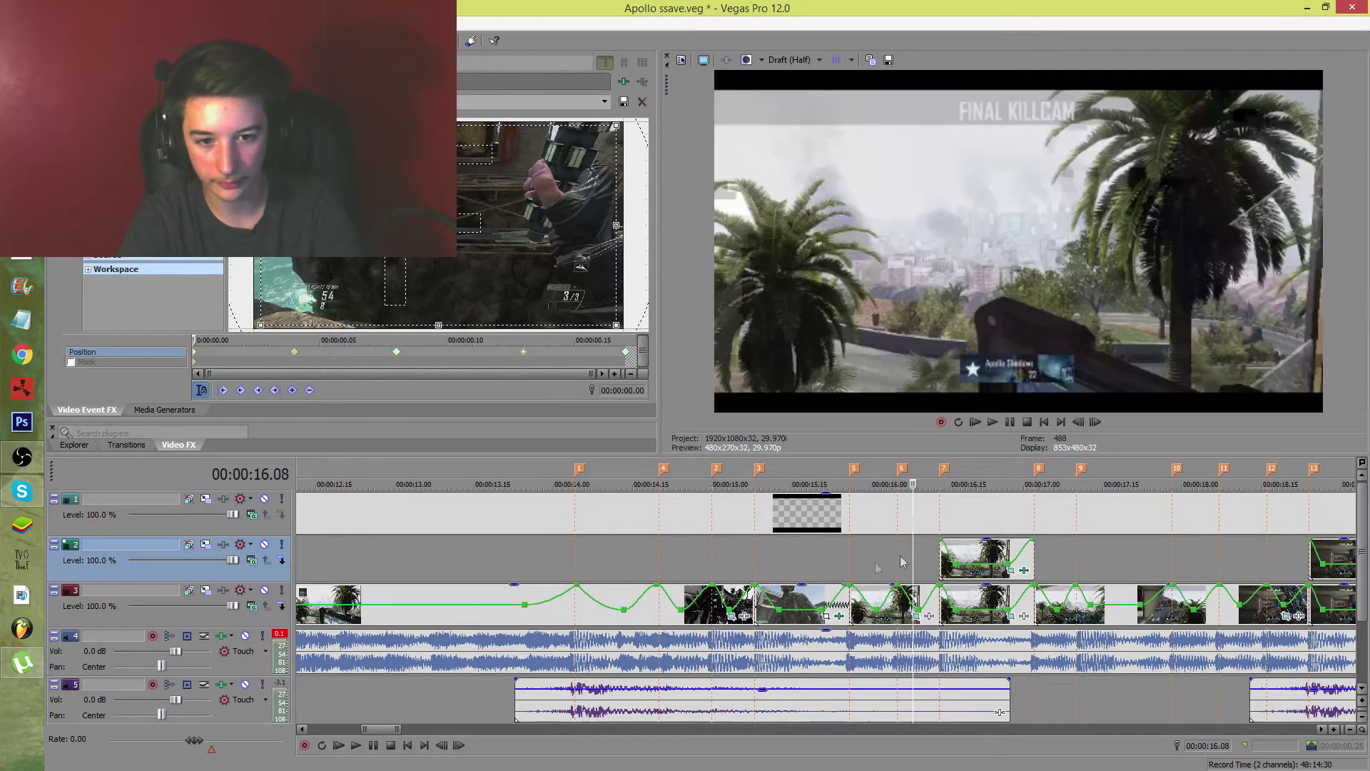
pyautogui.click(663, 559)
pyautogui.click(941, 563)
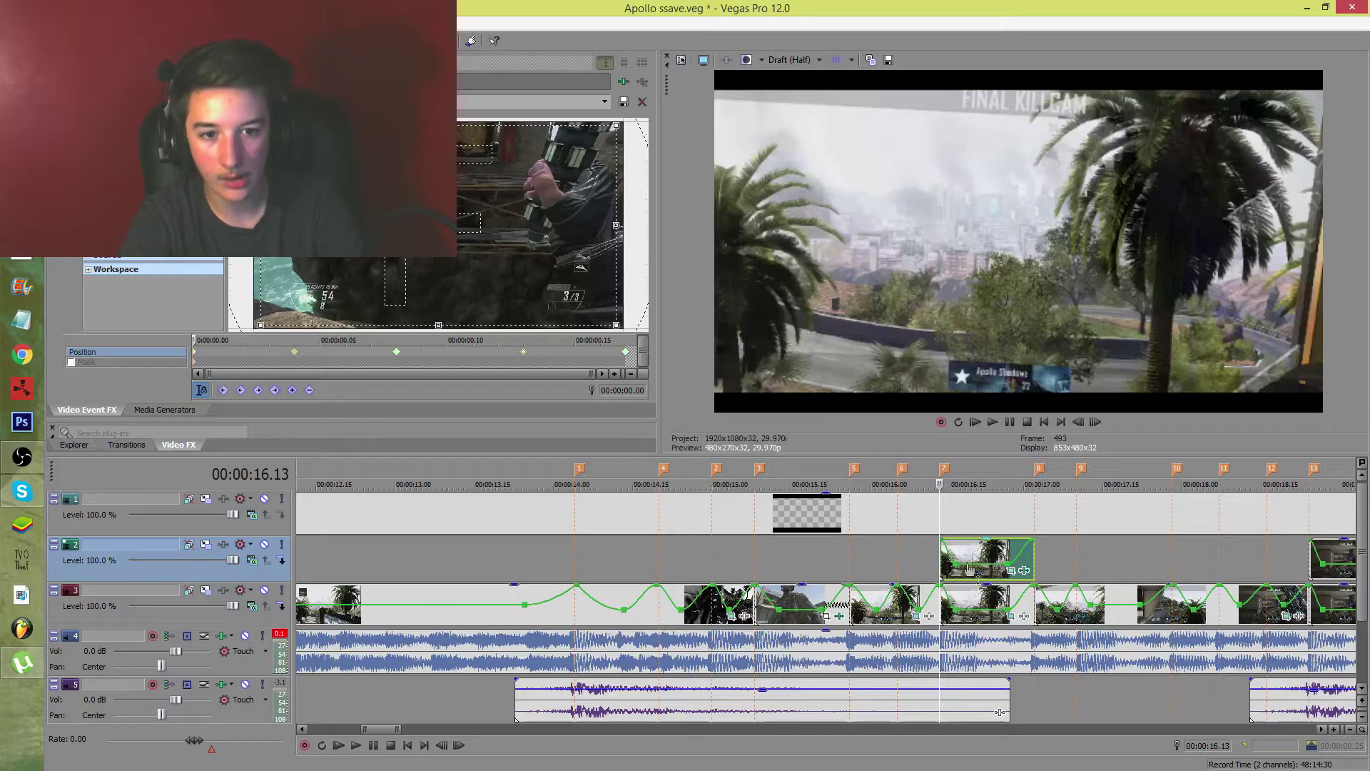
pyautogui.click(977, 549)
pyautogui.click(939, 570)
pyautogui.press('space')
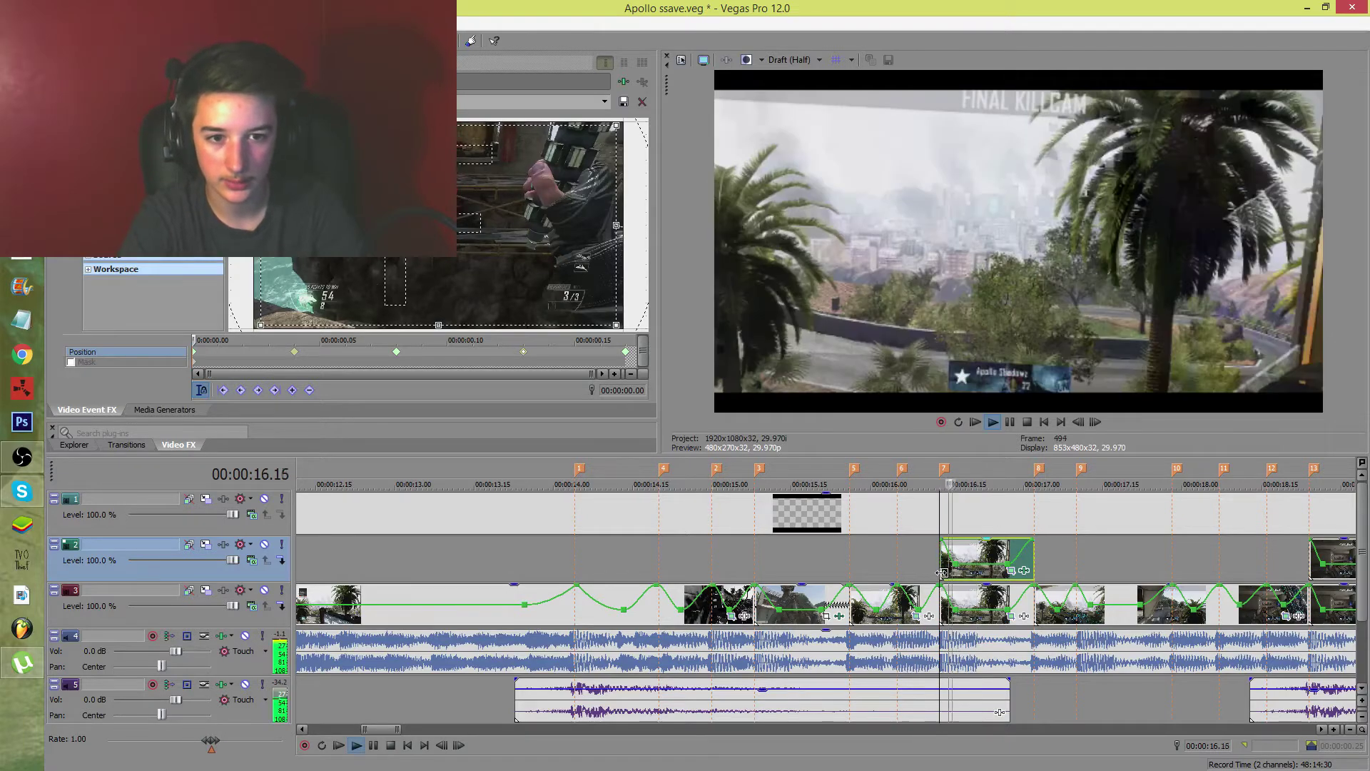
pyautogui.press('space')
pyautogui.press('Right')
pyautogui.press('Right')
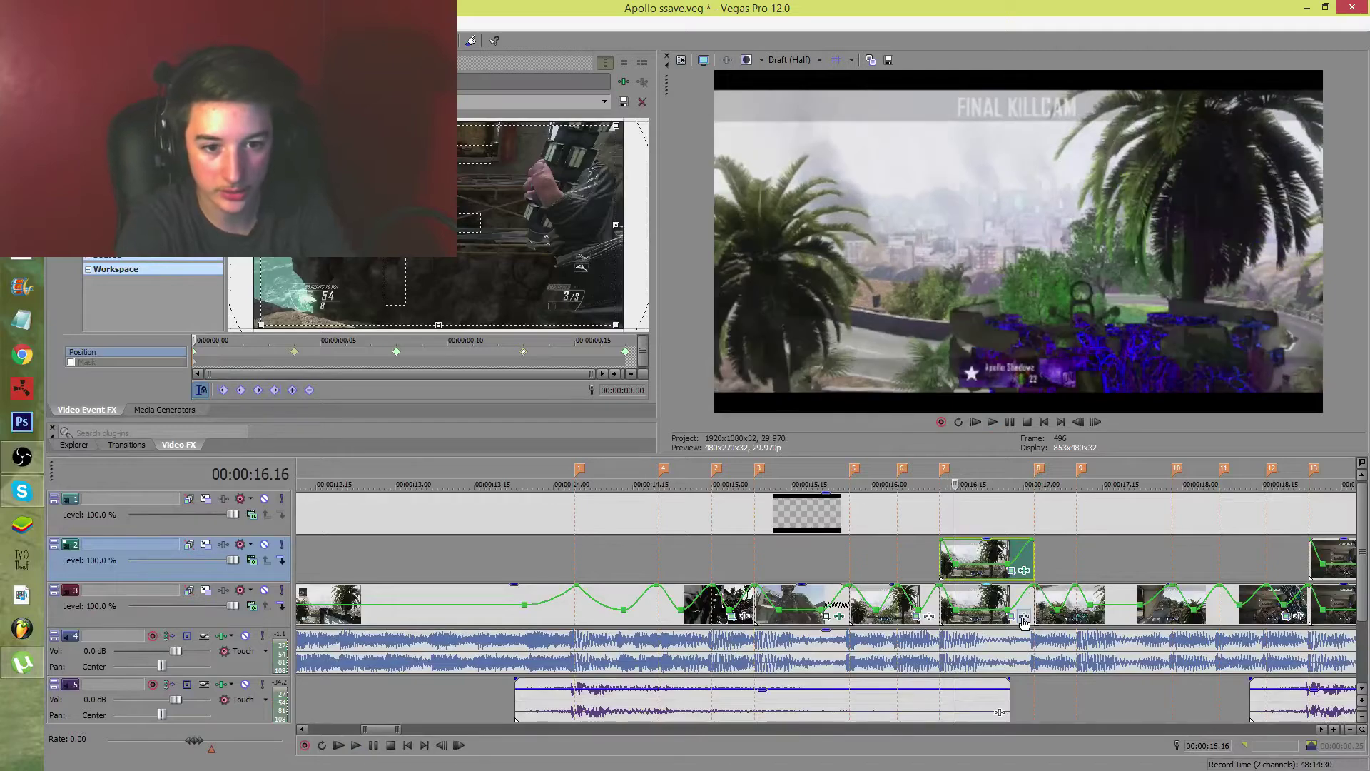
# Shift the overlay clip about 0.29 s later, then back, and show its Cookie Cutter keyframes
pyautogui.moveTo(996, 562); pyautogui.dragTo(1144, 554)
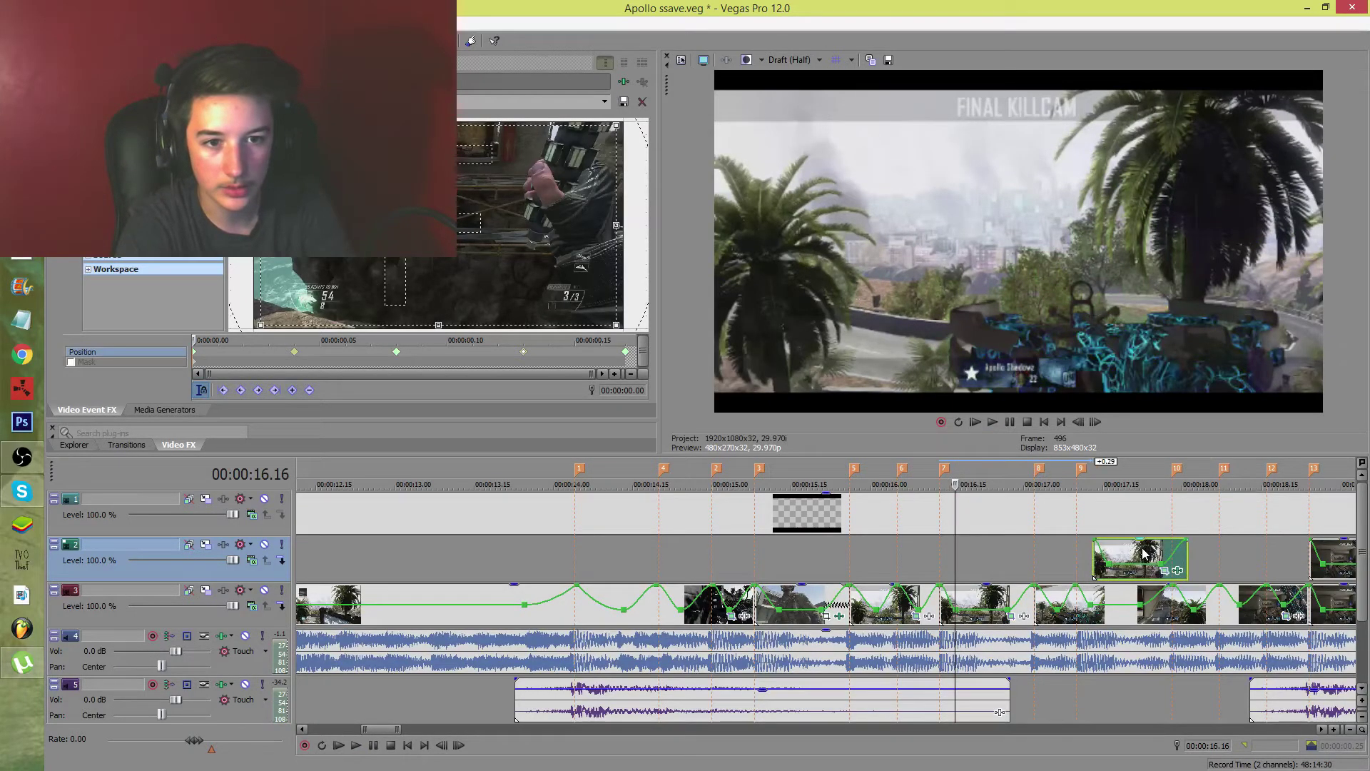
pyautogui.scroll(2, 1107, 588)
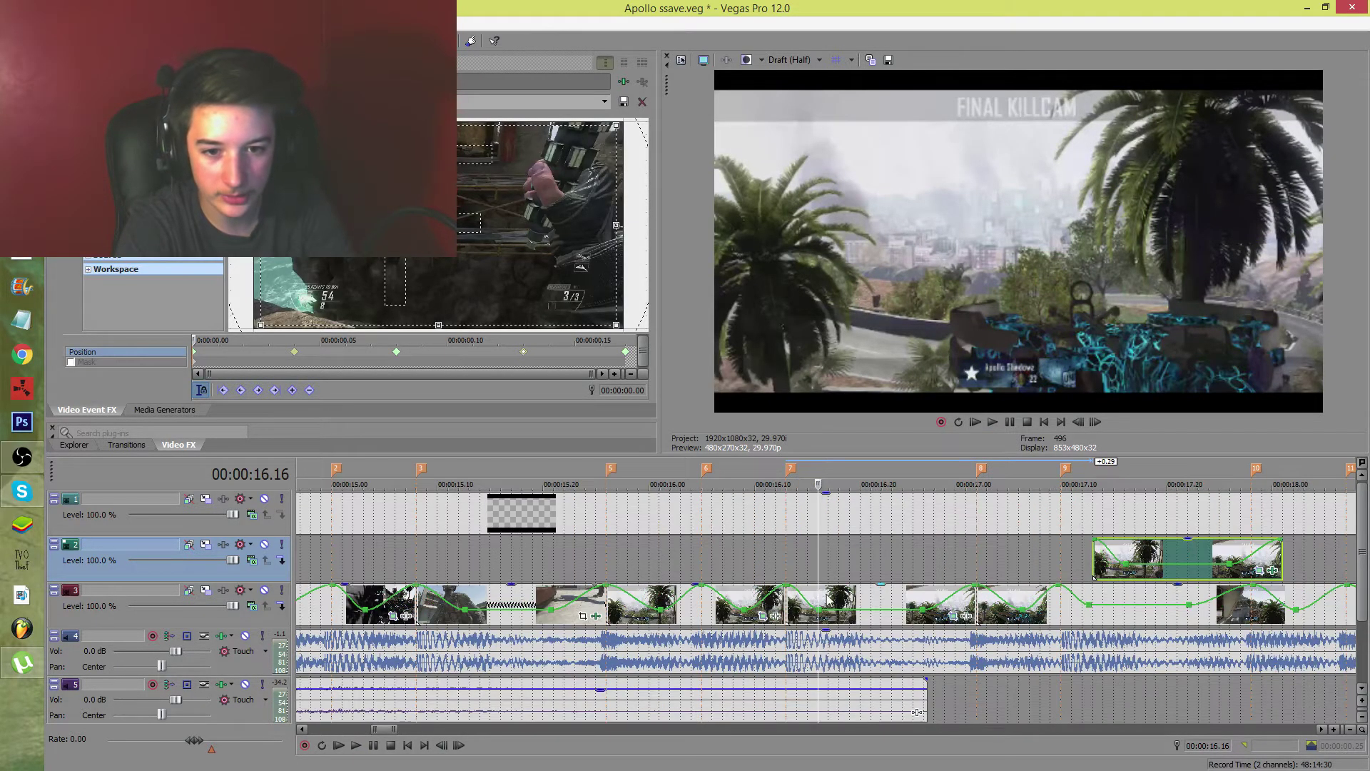
pyautogui.click(850, 601)
pyautogui.moveTo(1198, 553); pyautogui.dragTo(898, 551)
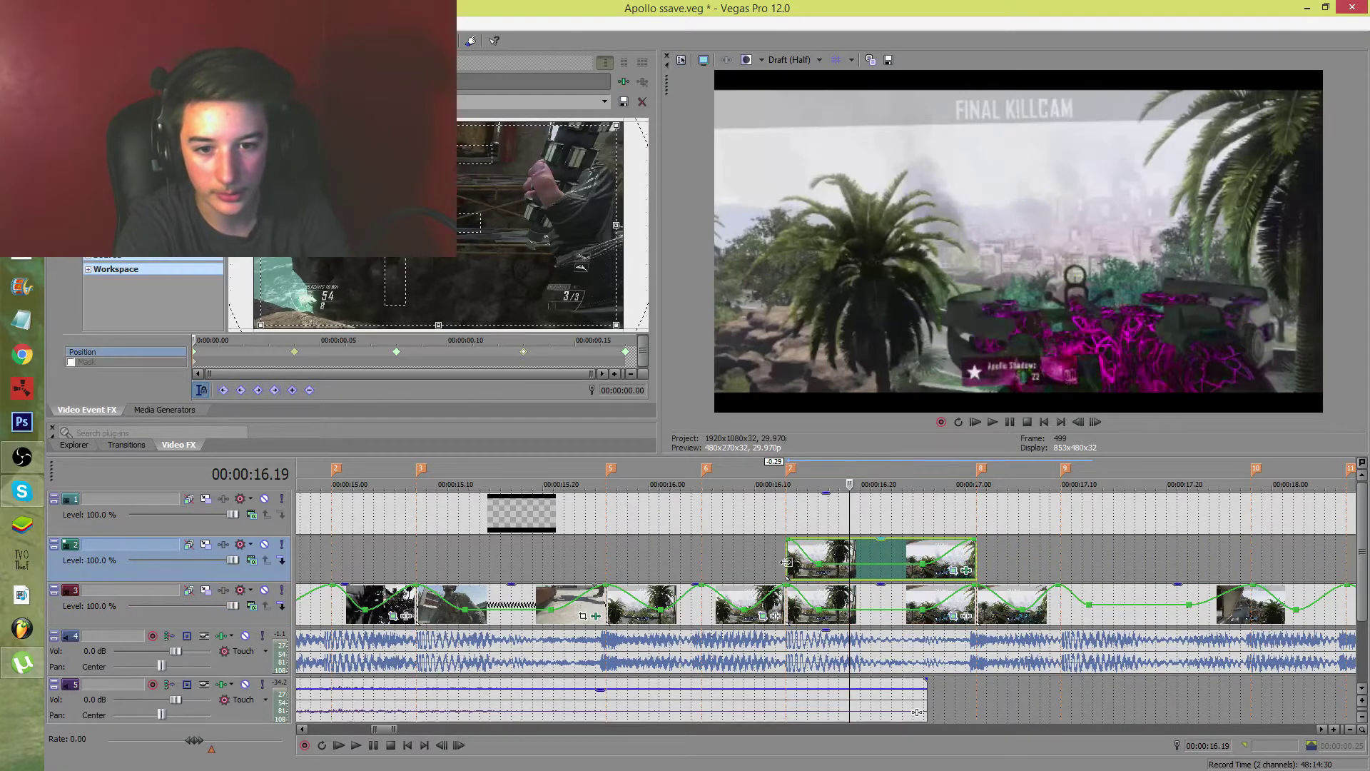
pyautogui.click(786, 562)
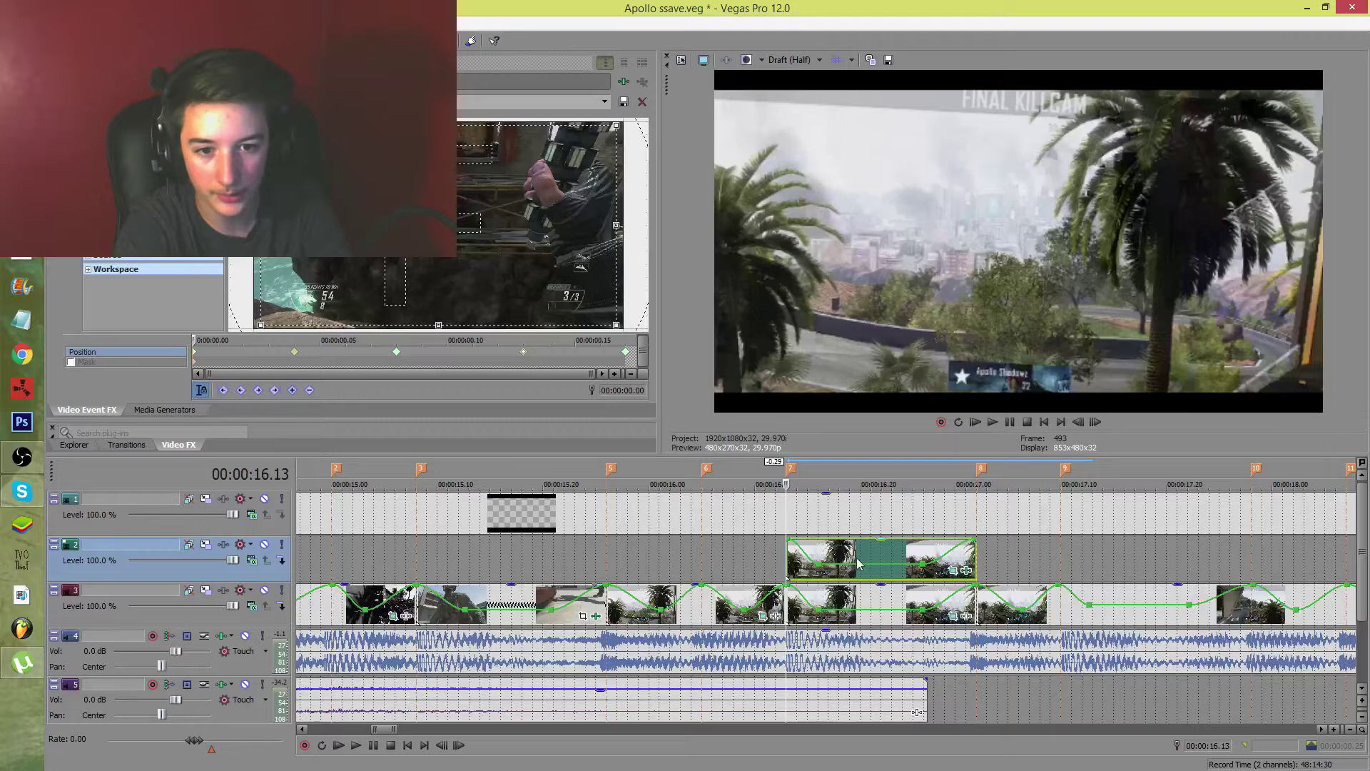
pyautogui.click(967, 570)
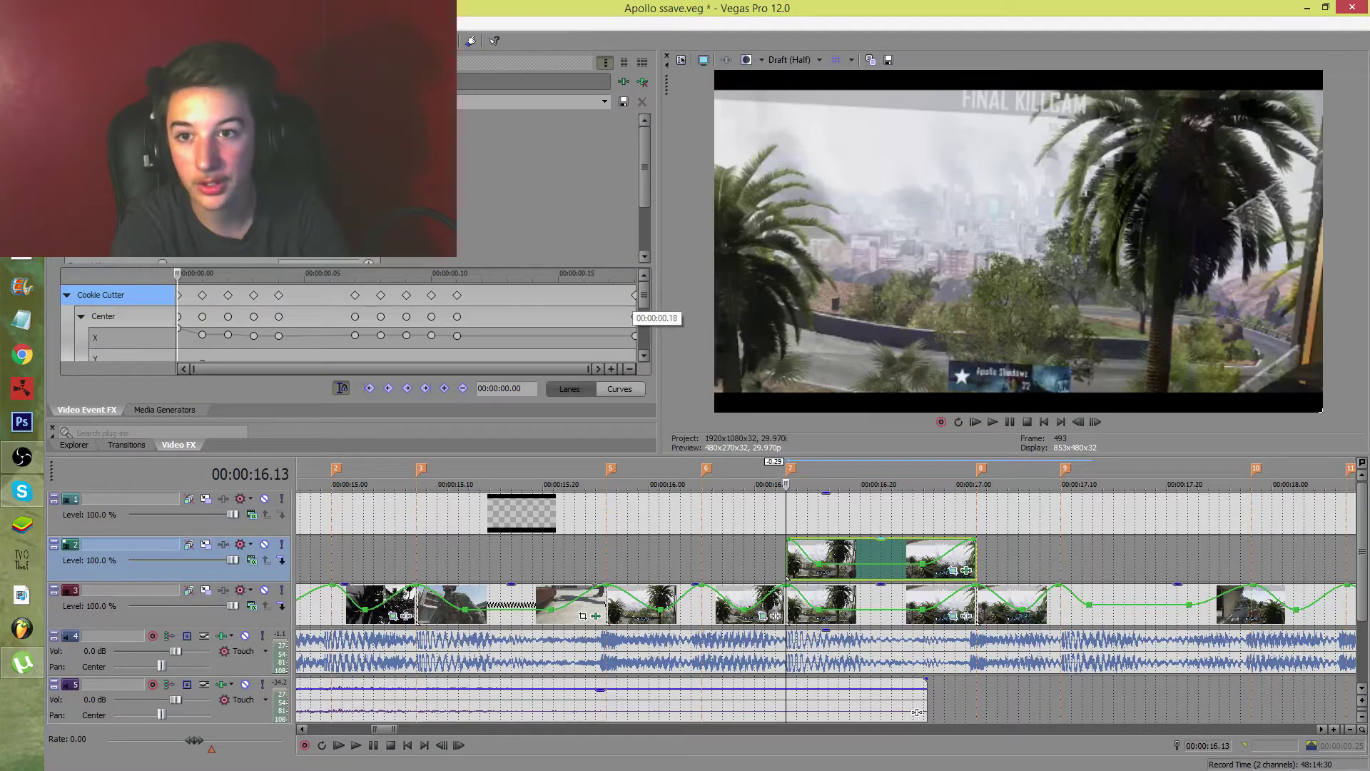
# Fade the track 3 clip to zero opacity at 16.27, leaving only the half-circle overlay visible
pyautogui.click(776, 555)
pyautogui.press('Right')
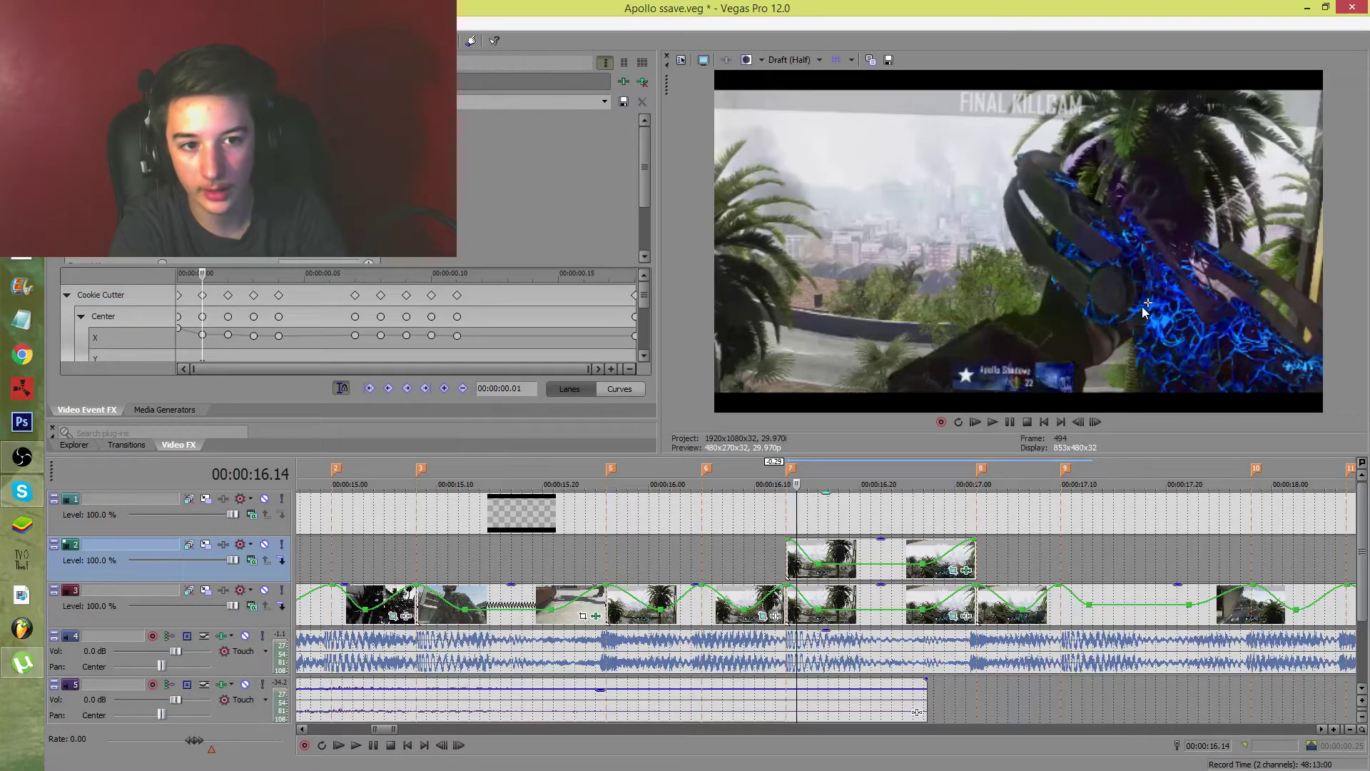
pyautogui.press('Right')
pyautogui.press('Right')
pyautogui.press('Right')
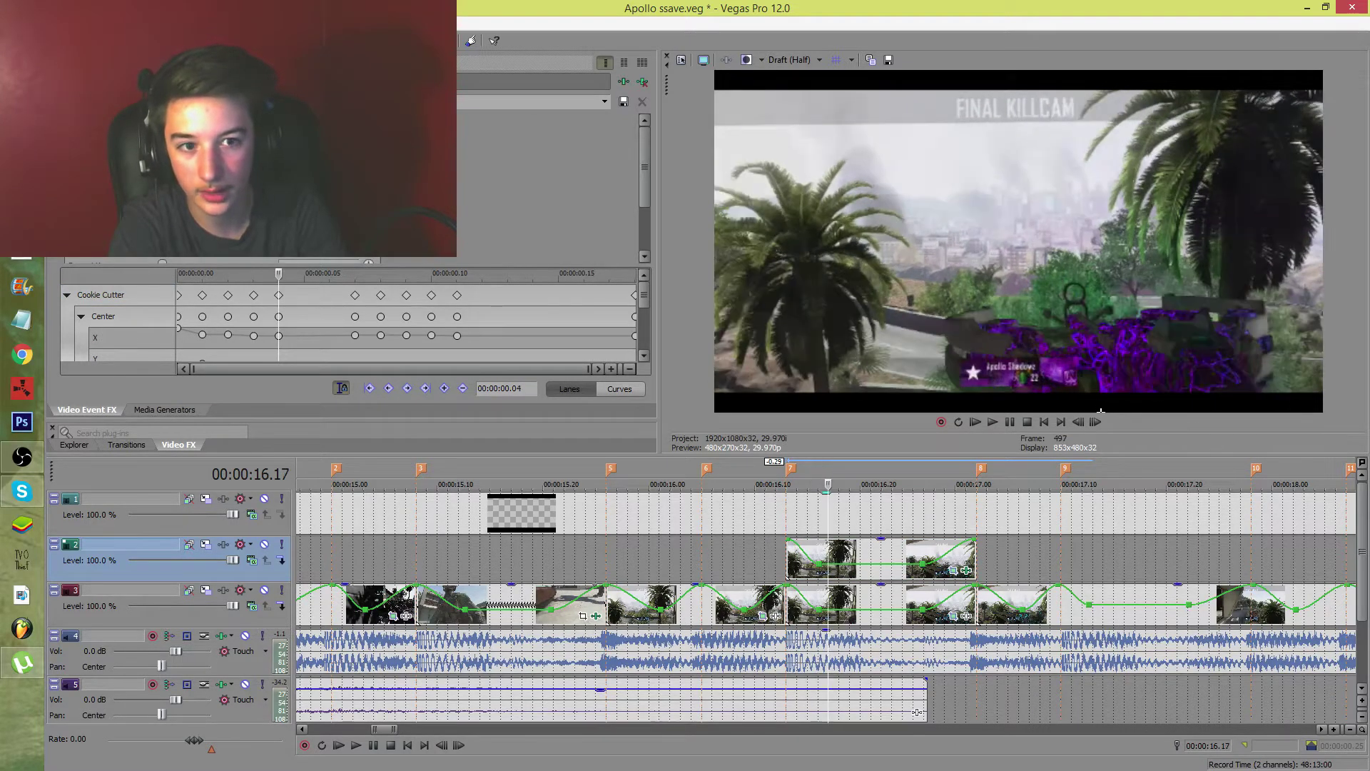
pyautogui.press('Right')
pyautogui.press('Right')
pyautogui.press('Right')
pyautogui.press('Right')
pyautogui.press('Right')
pyautogui.press('Right')
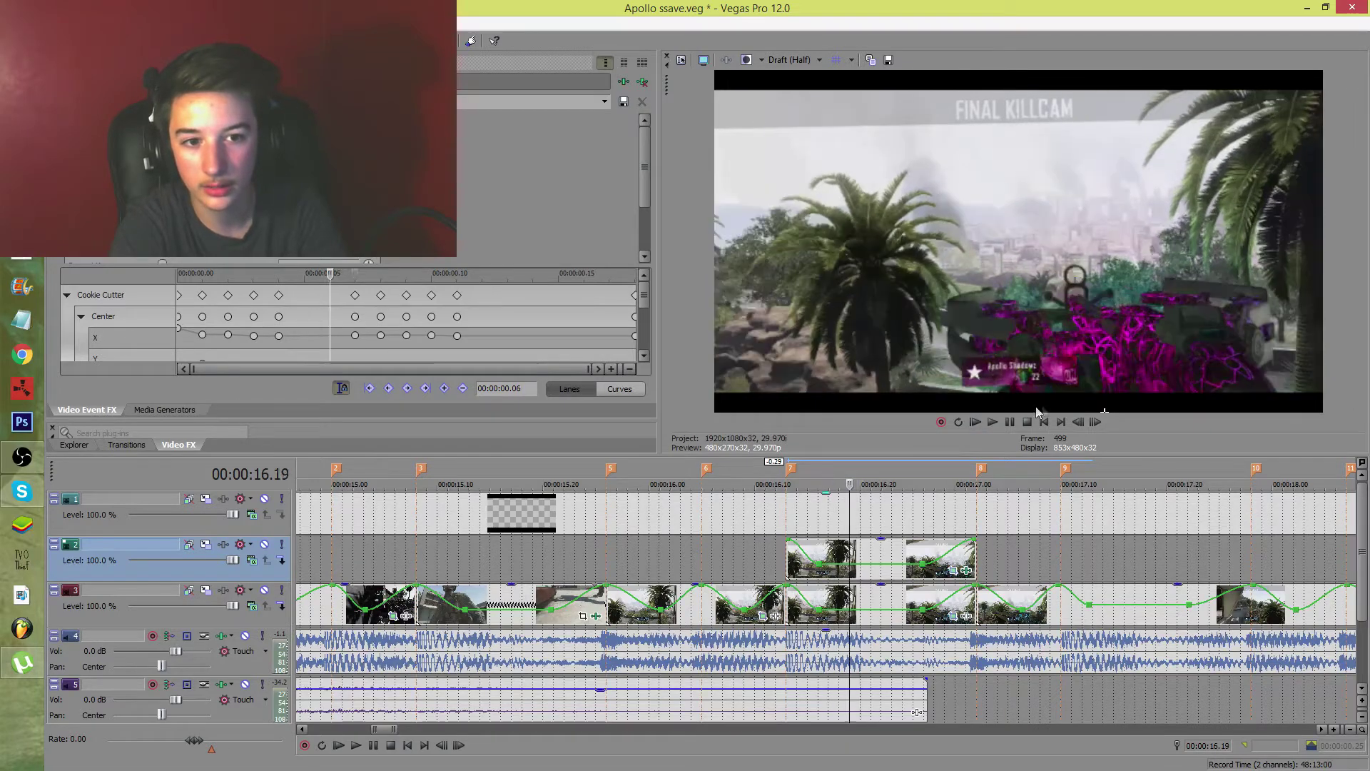
pyautogui.press('Right')
pyautogui.press('Right')
pyautogui.press('Right')
pyautogui.press('Right')
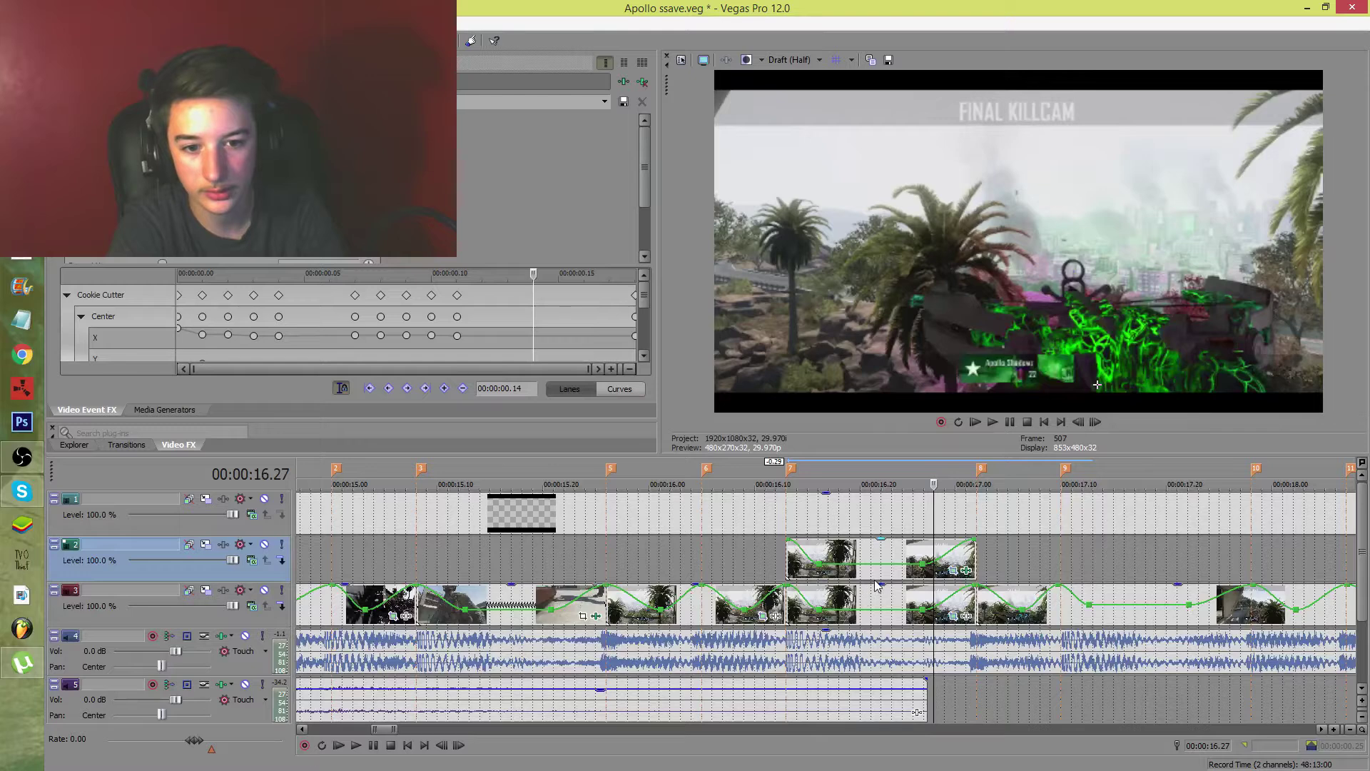
pyautogui.moveTo(880, 586); pyautogui.dragTo(879, 677)
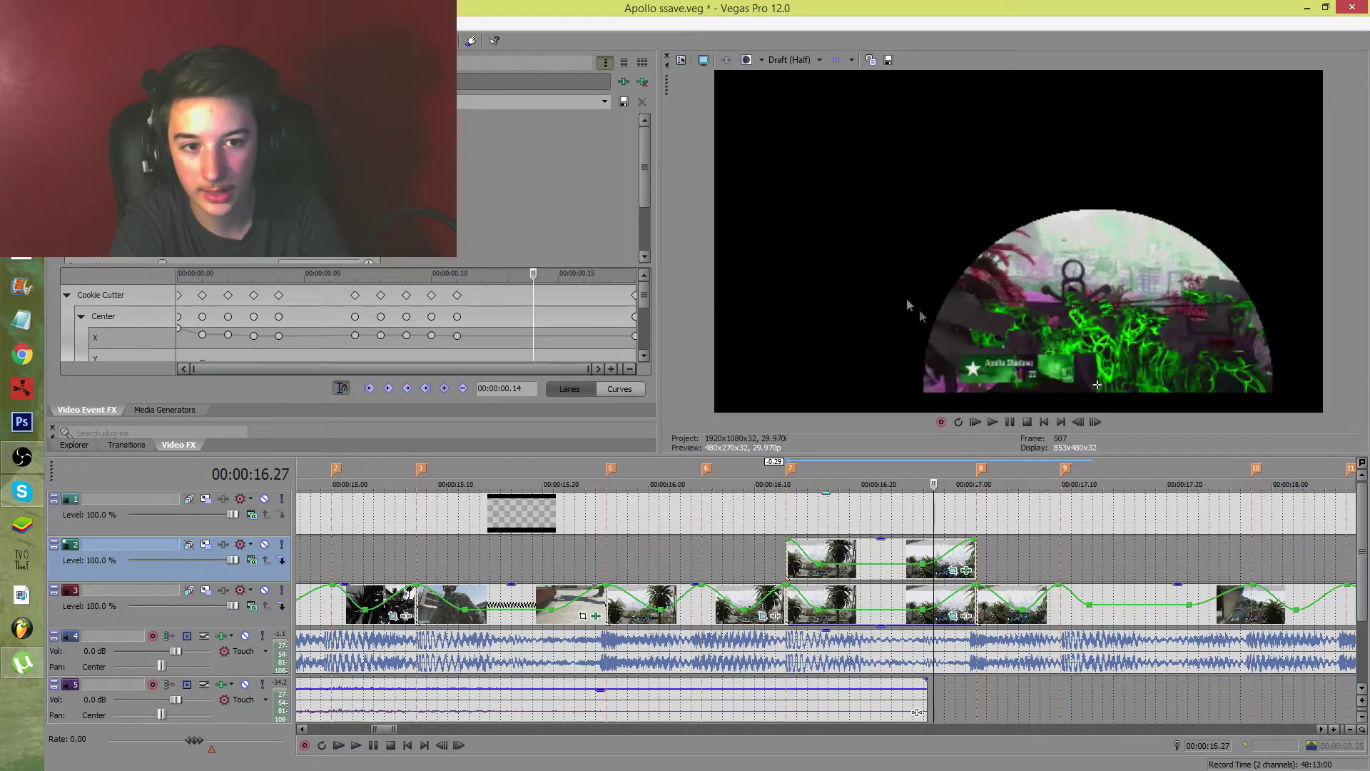
pyautogui.click(935, 555)
pyautogui.press('Left')
pyautogui.press('Left')
pyautogui.press('Left')
pyautogui.press('Left')
pyautogui.press('Left')
pyautogui.press('Left')
pyautogui.press('Left')
pyautogui.press('Left')
pyautogui.press('Left')
pyautogui.press('Left')
pyautogui.press('Left')
pyautogui.press('Left')
pyautogui.press('Left')
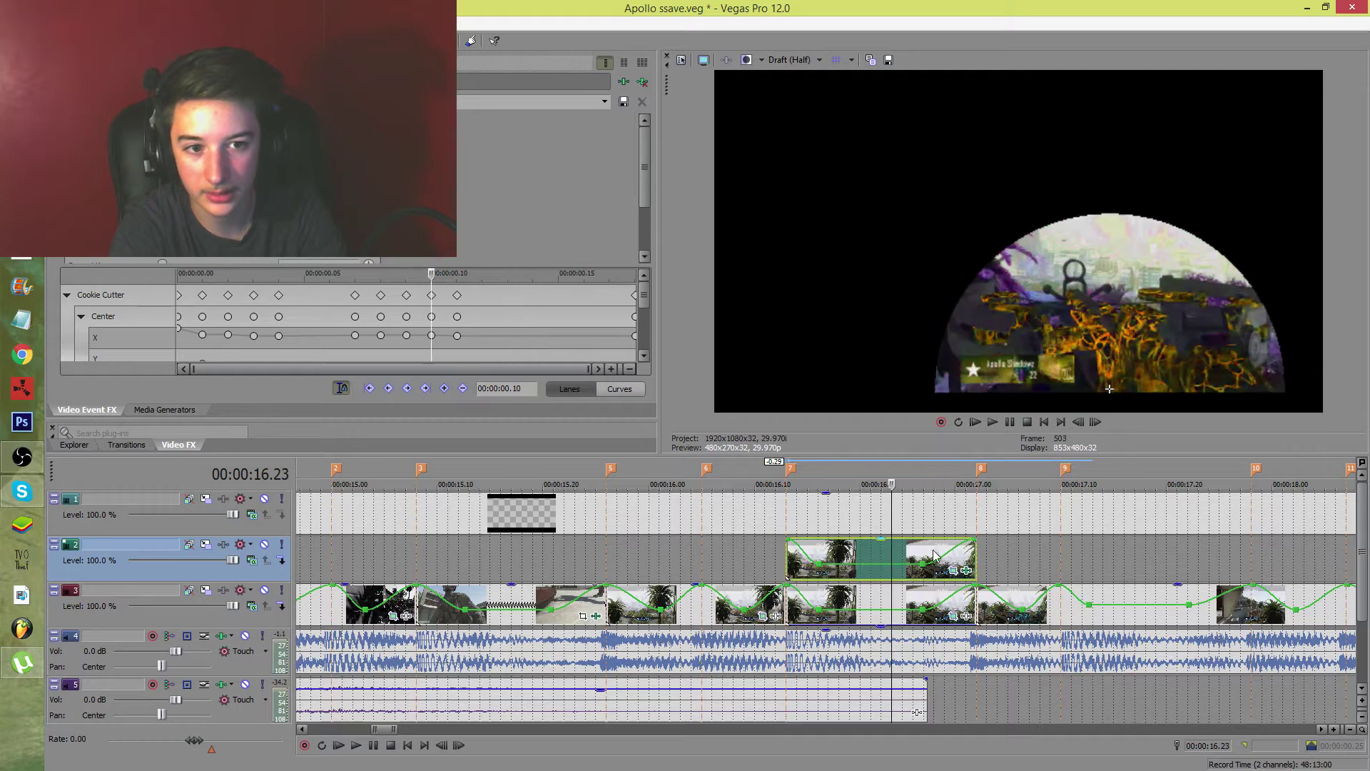
pyautogui.press('Right')
pyautogui.press('Right')
pyautogui.press('Right')
pyautogui.press('Right')
pyautogui.press('Right')
pyautogui.press('Right')
pyautogui.press('Right')
pyautogui.press('Right')
pyautogui.press('Right')
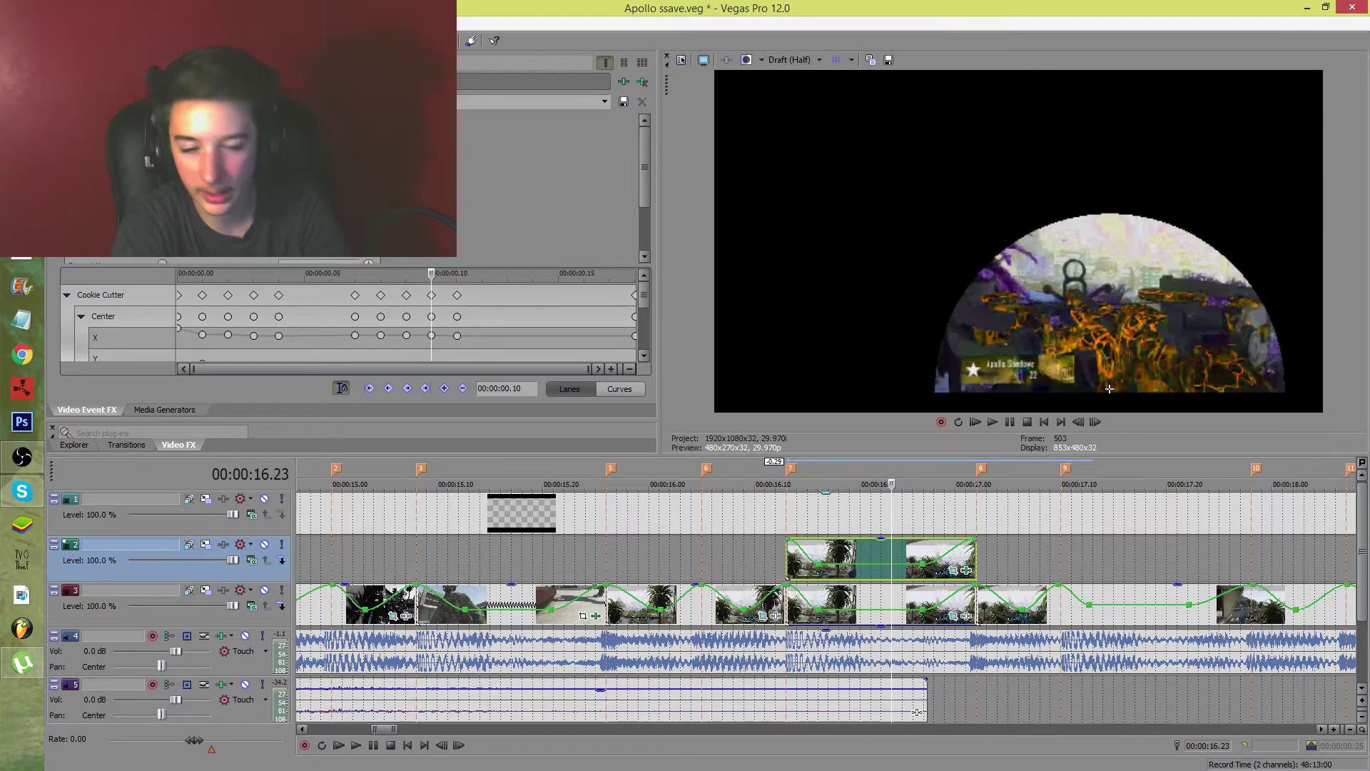
# Restore track 3 to full opacity and add Sony HSL Adjust from OFX to the overlay
pyautogui.moveTo(906, 626); pyautogui.dragTo(891, 568)
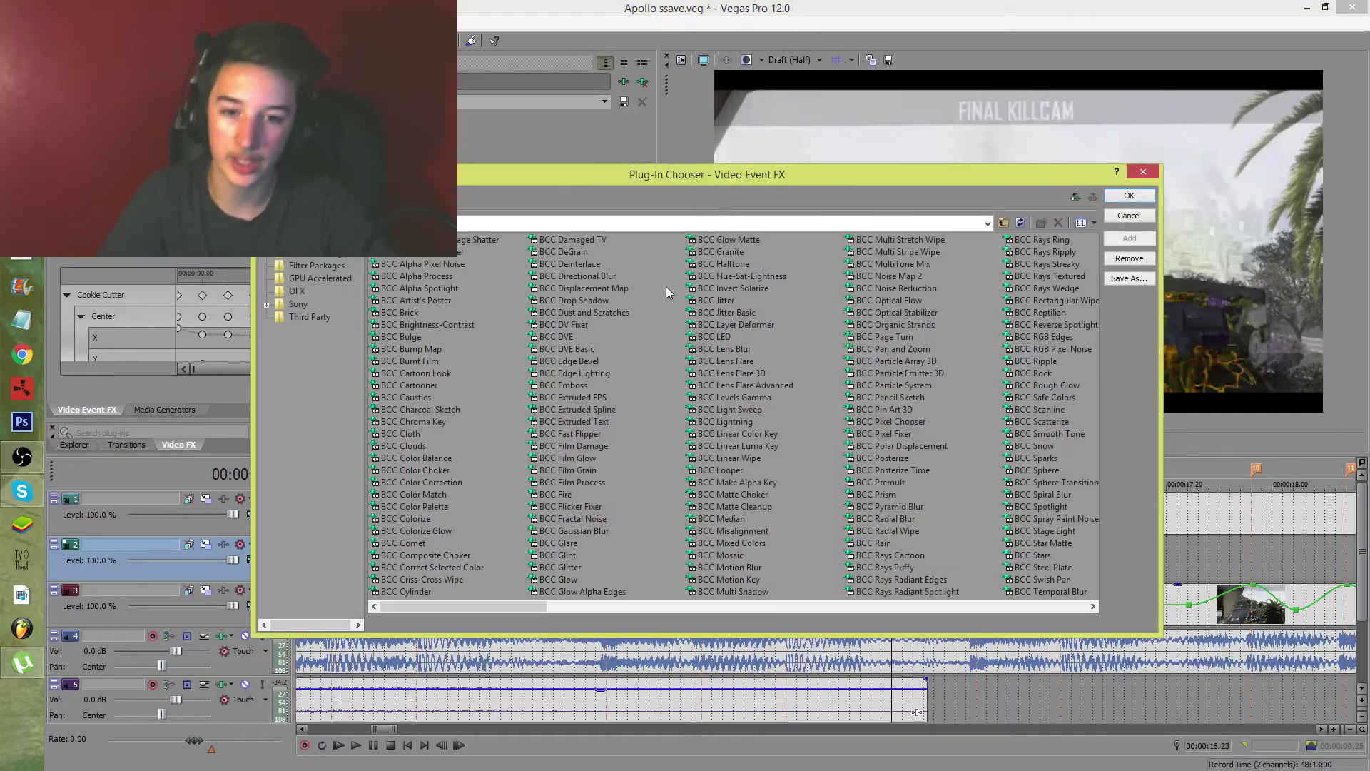
pyautogui.hscroll(10, 1005, 562)
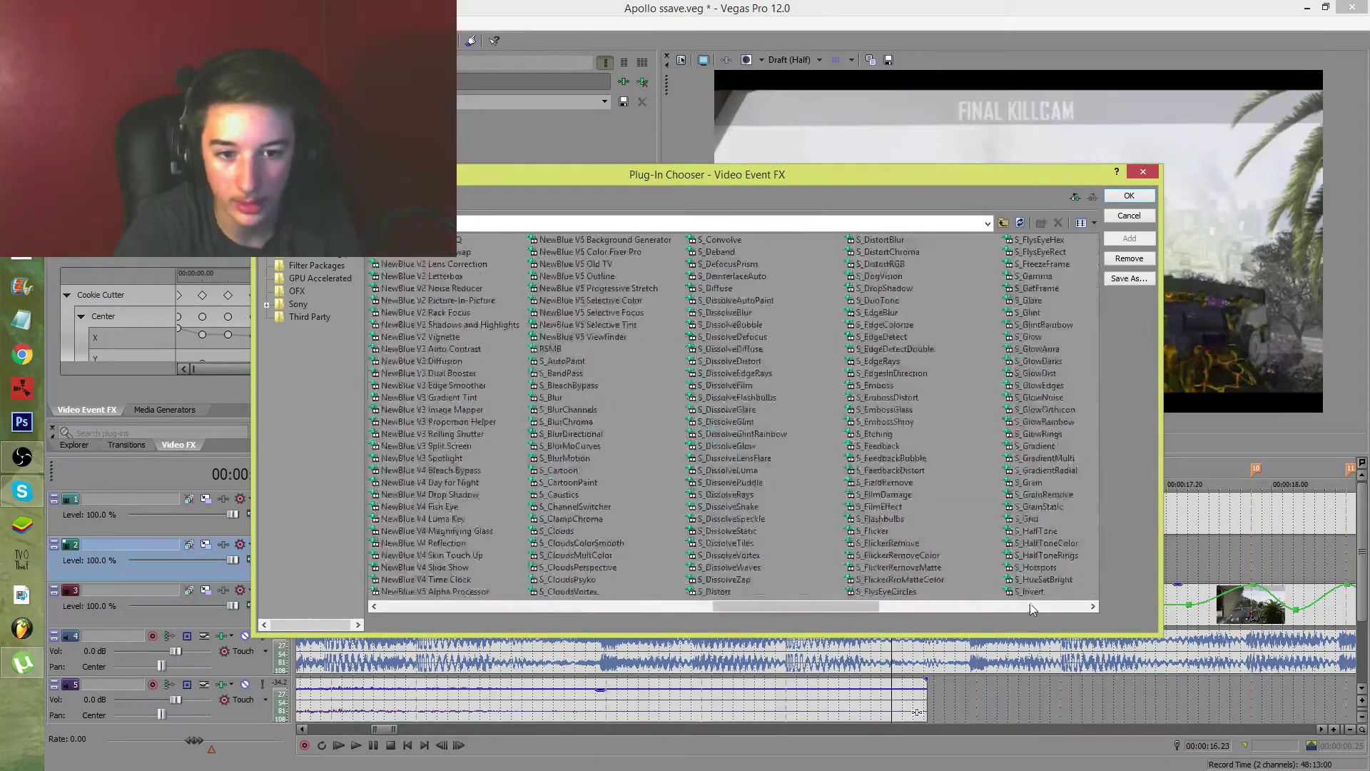
pyautogui.doubleClick(335, 290)
pyautogui.click(628, 252)
pyautogui.click(1149, 241)
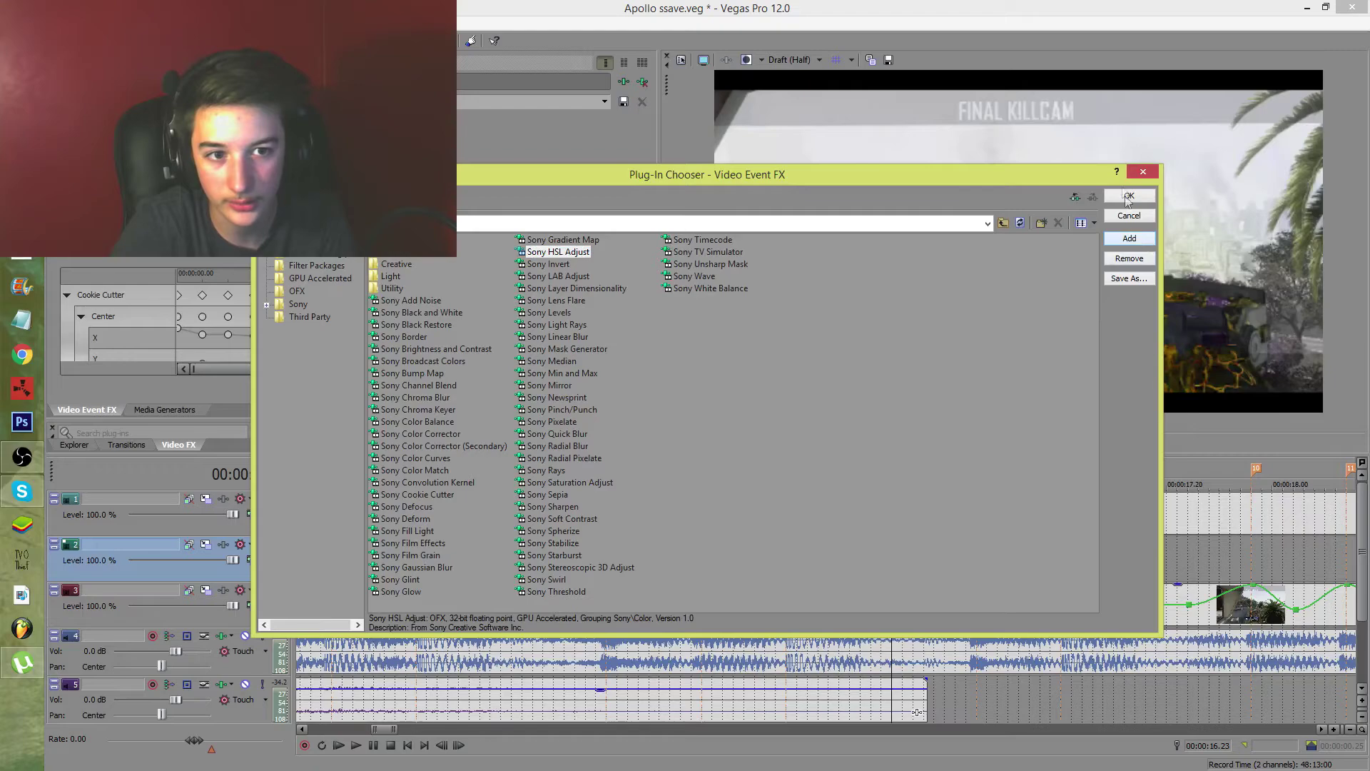
pyautogui.click(1125, 194)
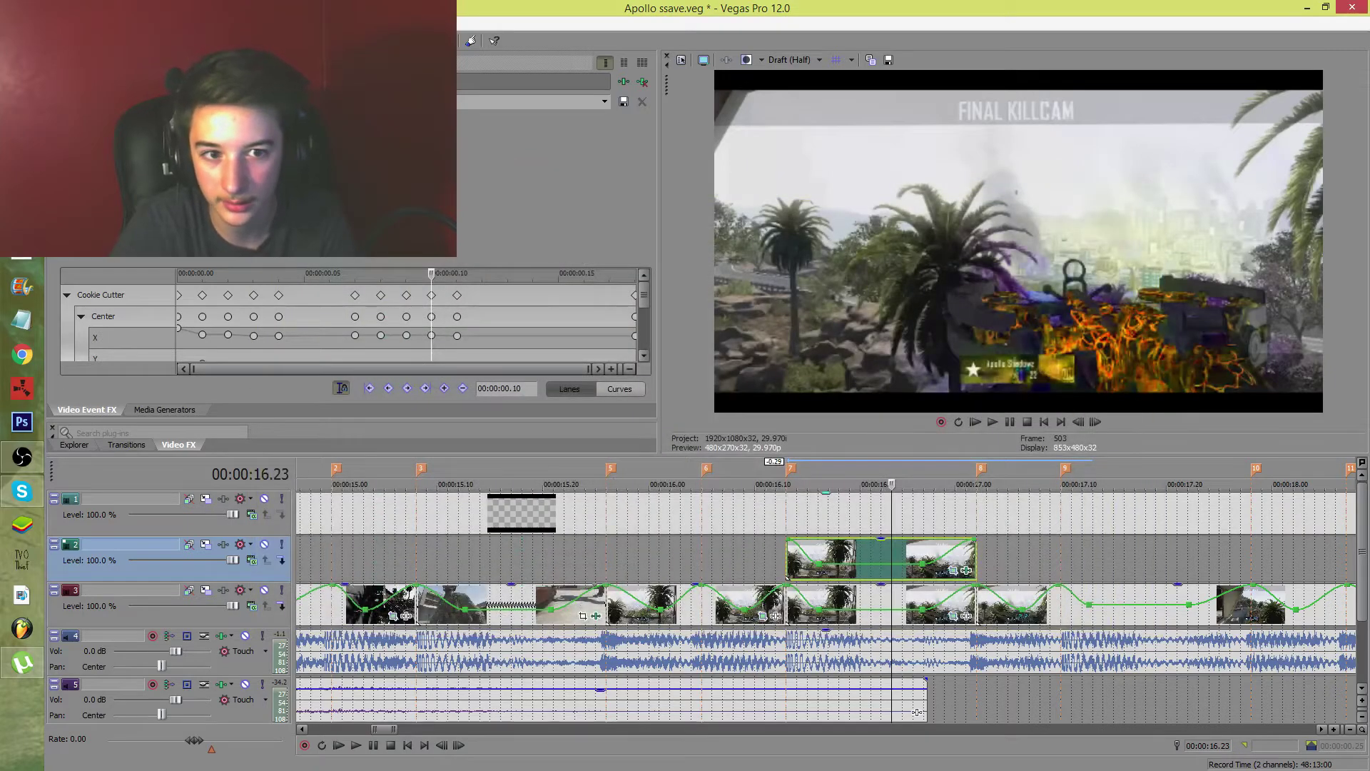
# Preview the overlay and shift the gun camo hue from red to blue at 16.22
pyautogui.click(772, 557)
pyautogui.press('space')
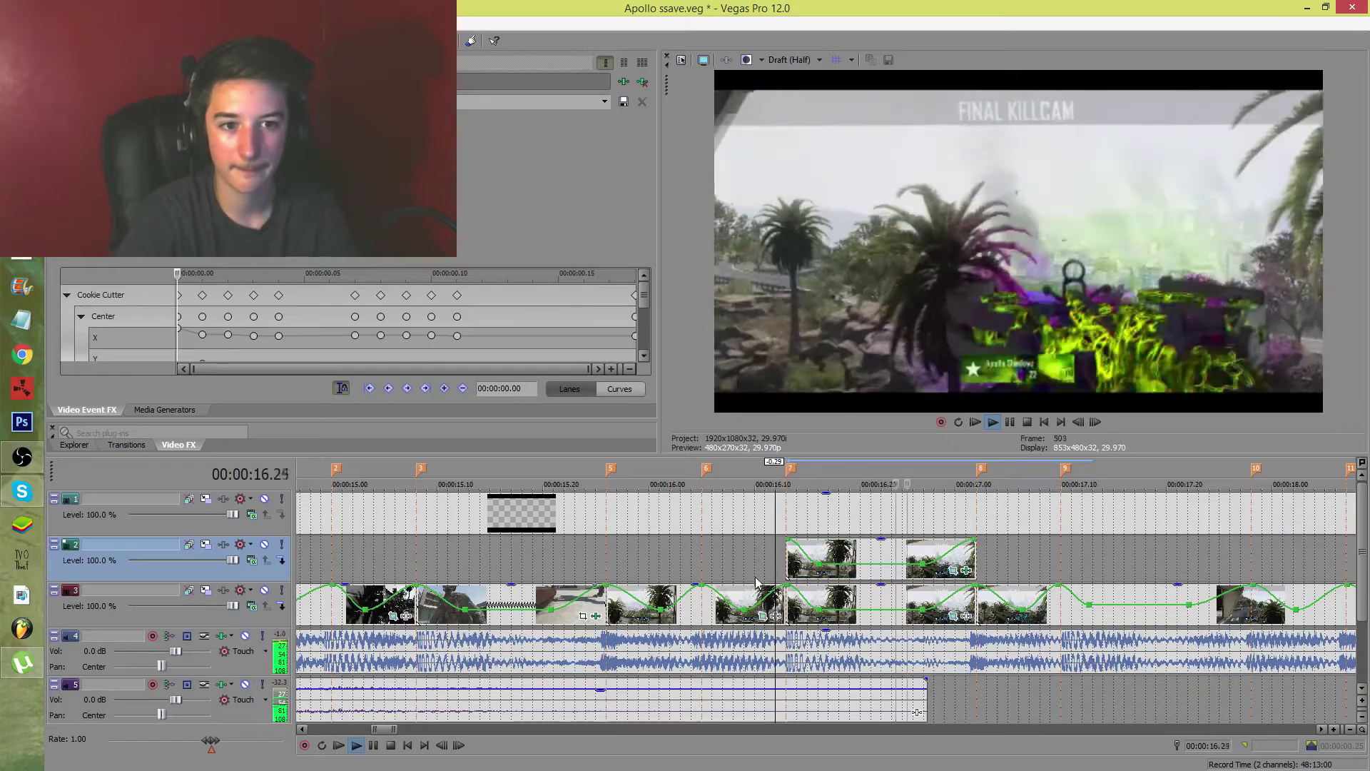
pyautogui.press('space')
pyautogui.press('Right')
pyautogui.press('Right')
pyautogui.press('Right')
pyautogui.press('Right')
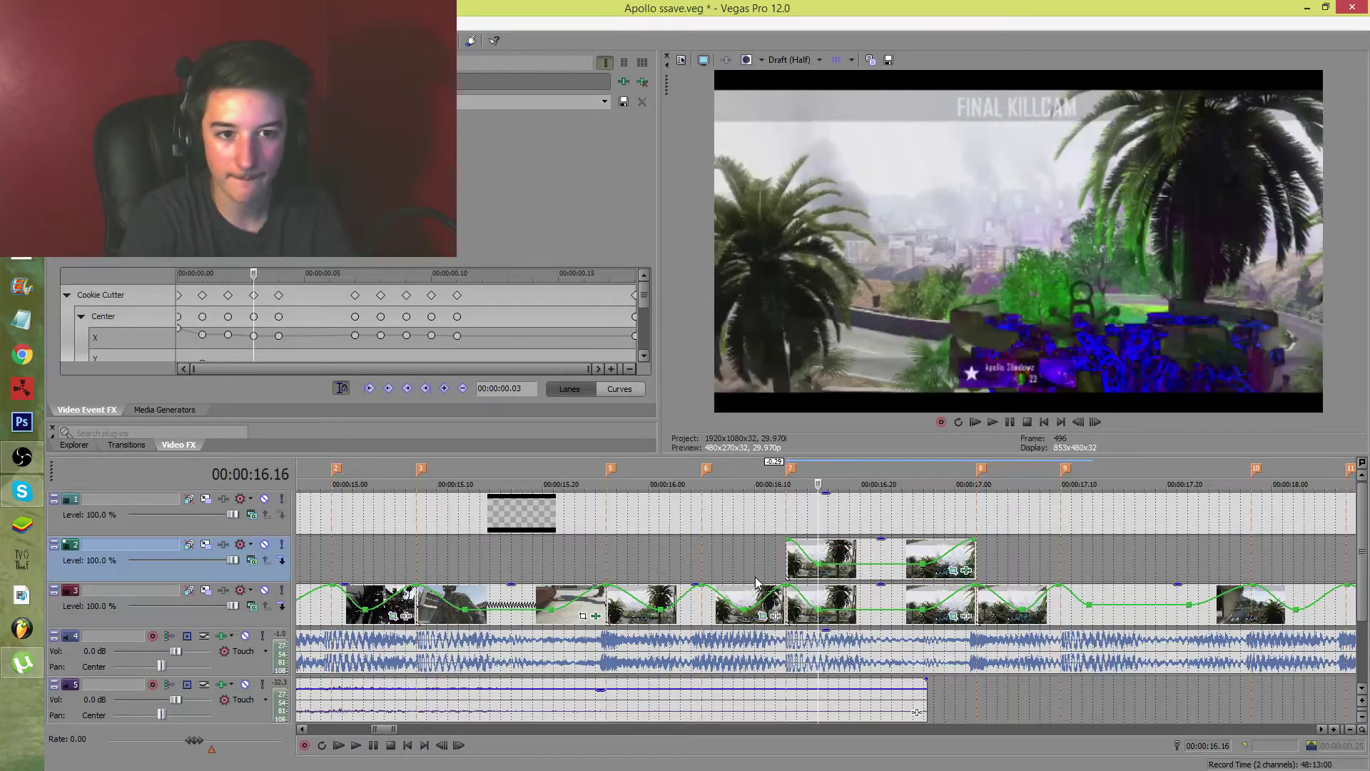
pyautogui.press('Right')
pyautogui.press('Right')
pyautogui.press('Right')
pyautogui.press('Right')
pyautogui.press('Right')
pyautogui.press('Right')
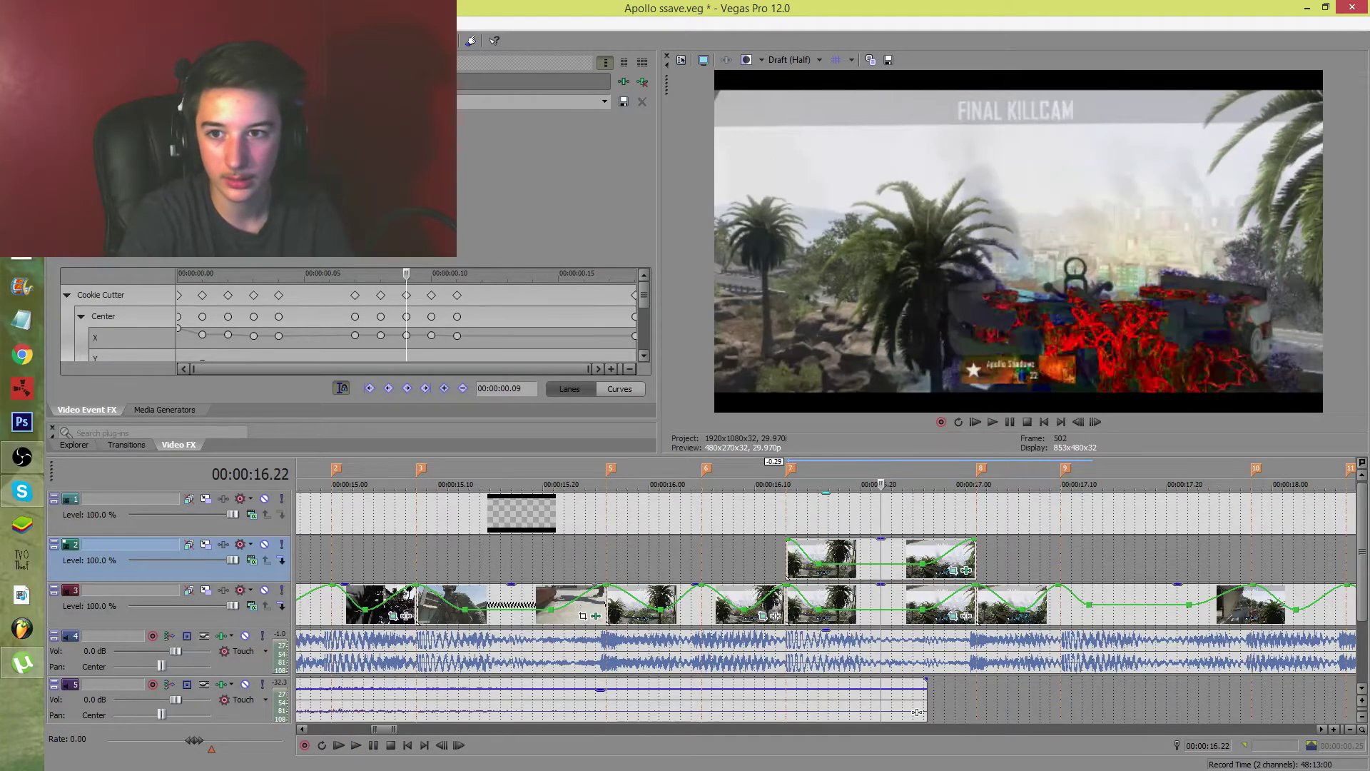
pyautogui.moveTo(286, 136); pyautogui.dragTo(400, 135)
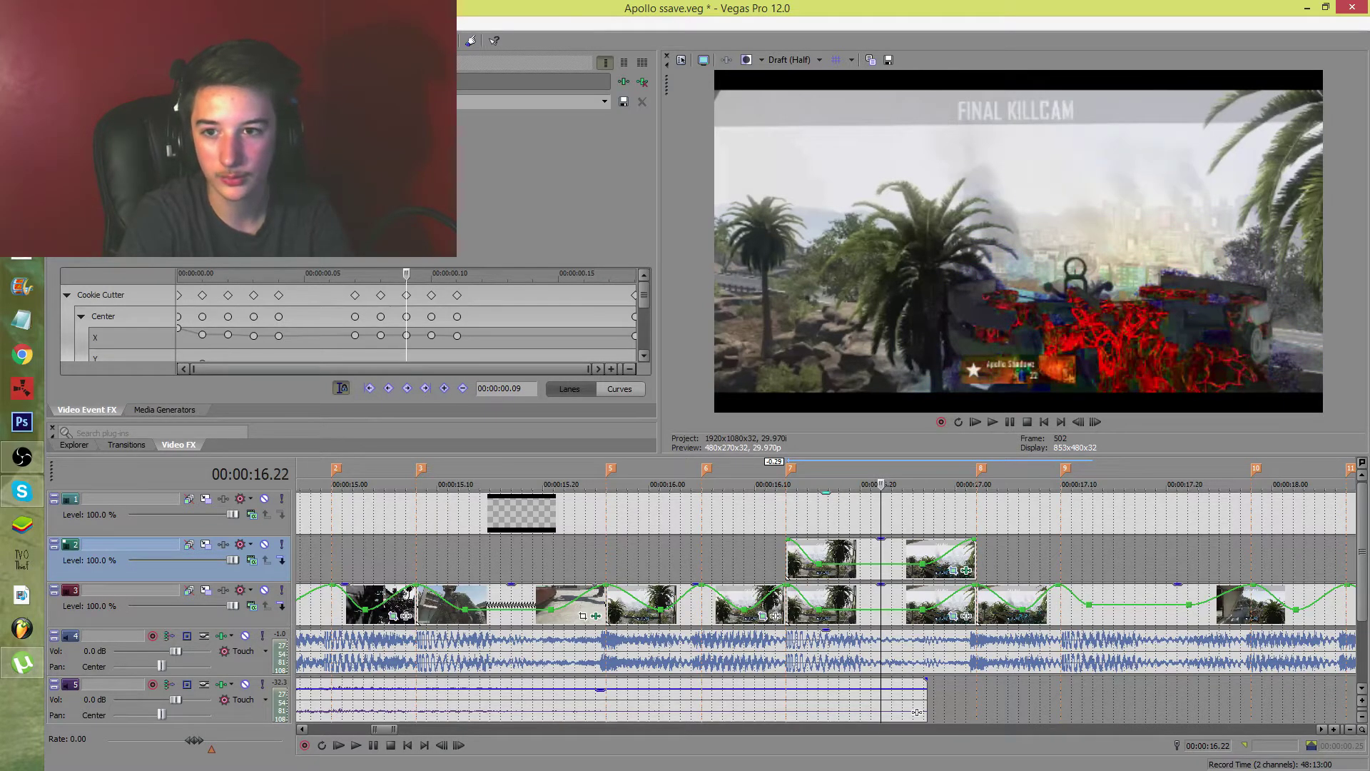
# Replay the overlay section from its start and from 16.25 to review the camo colours
pyautogui.click(975, 554)
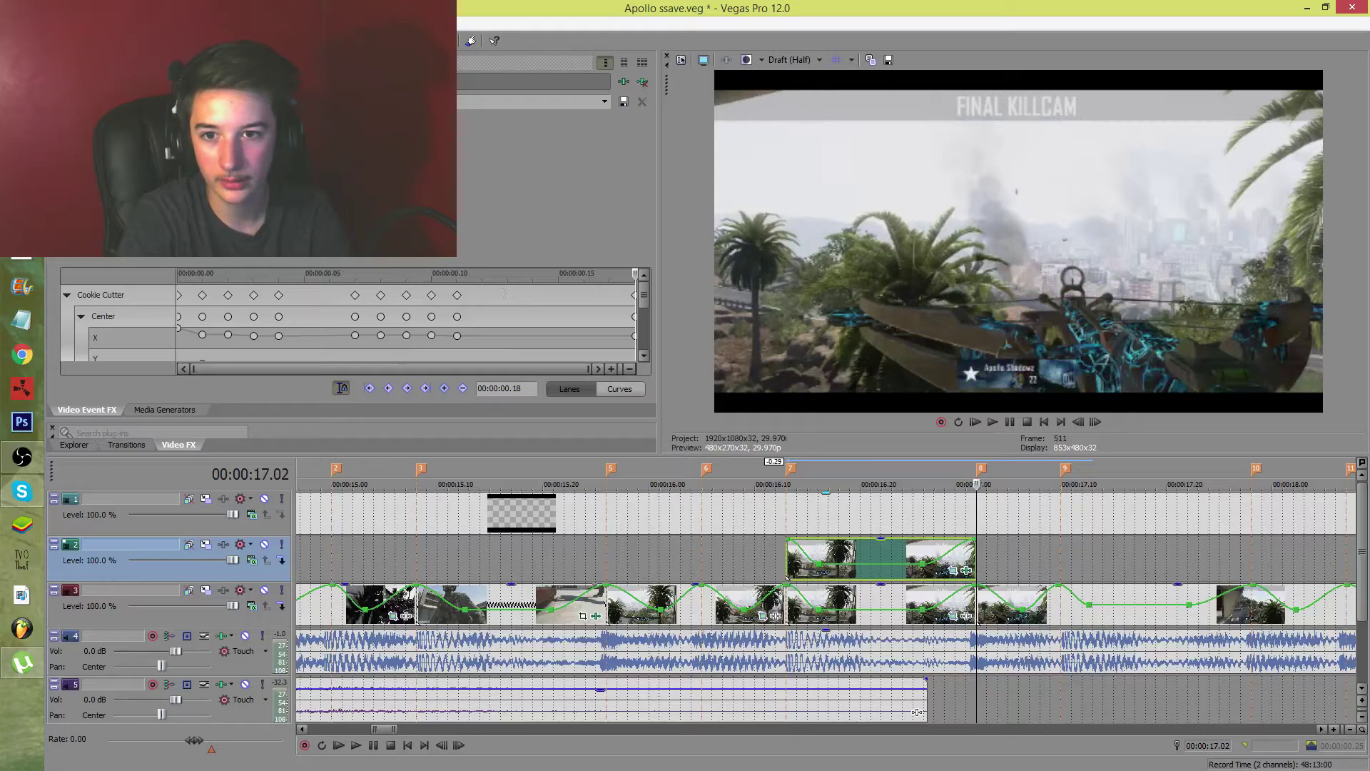
pyautogui.click(786, 554)
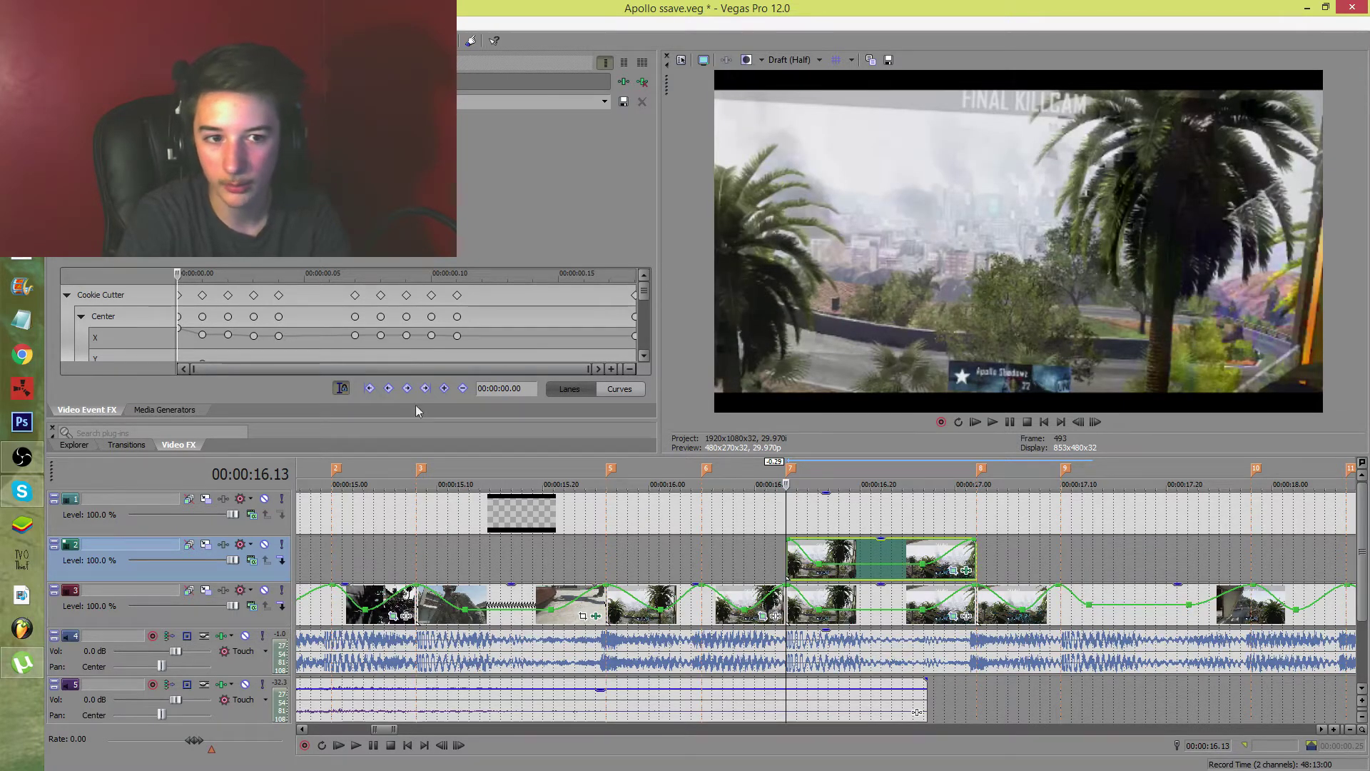
pyautogui.press('space')
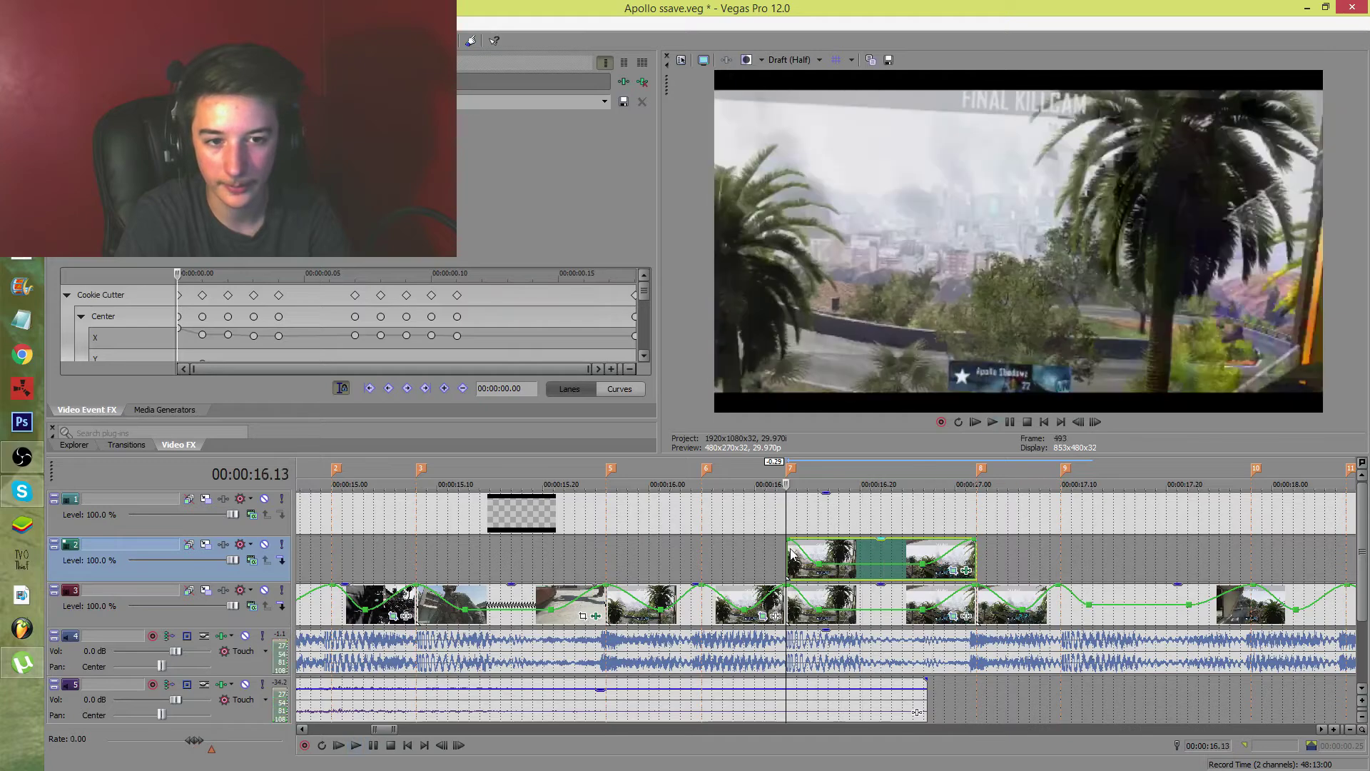
pyautogui.press('space')
pyautogui.click(860, 557)
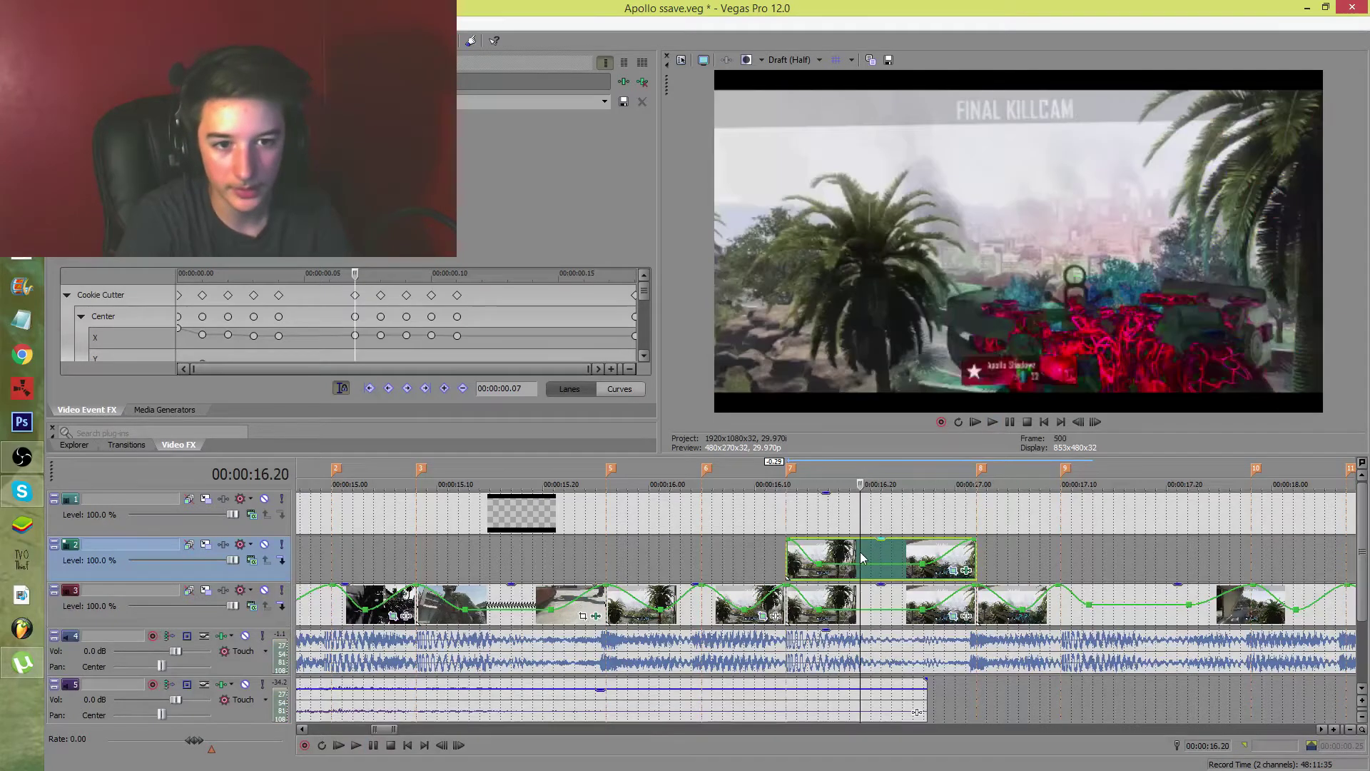
pyautogui.press('Right')
pyautogui.press('Right')
pyautogui.press('Right')
pyautogui.press('Right')
pyautogui.press('Right')
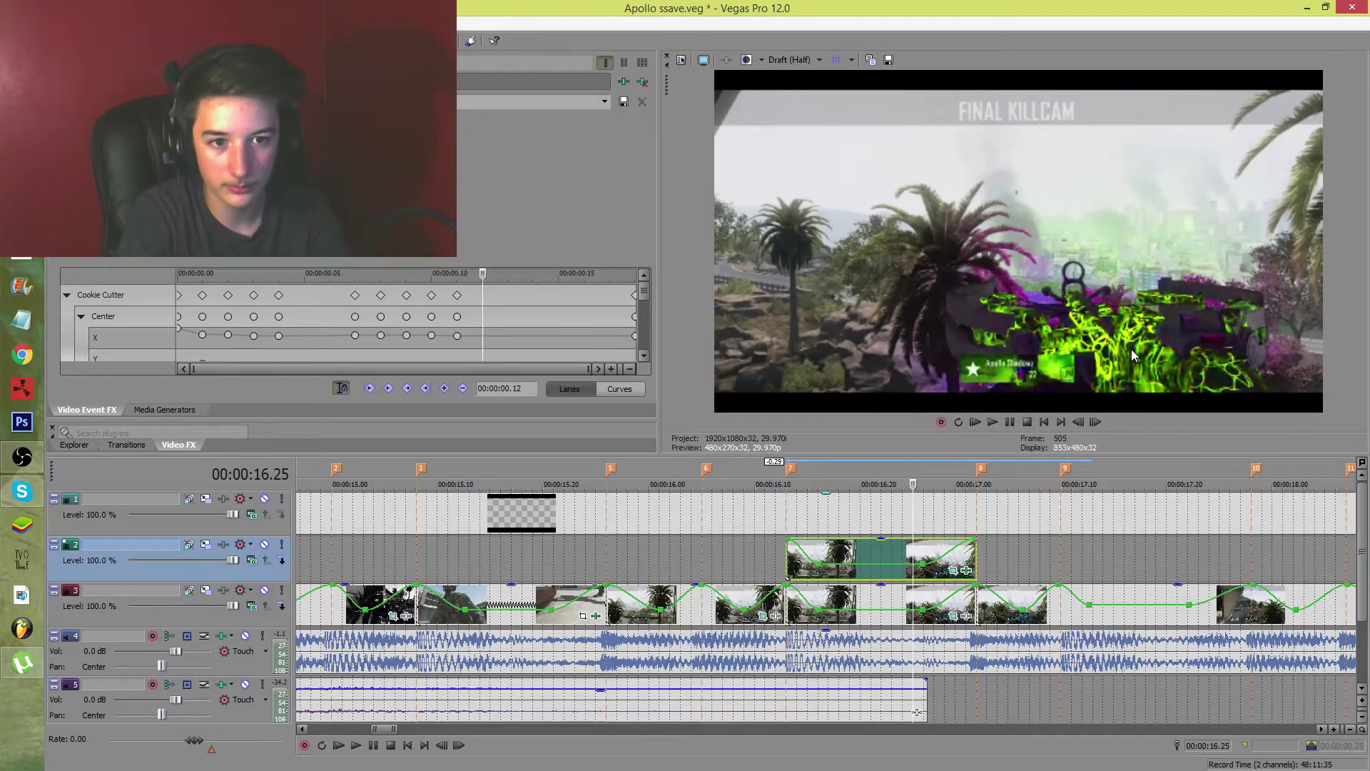
pyautogui.press('space')
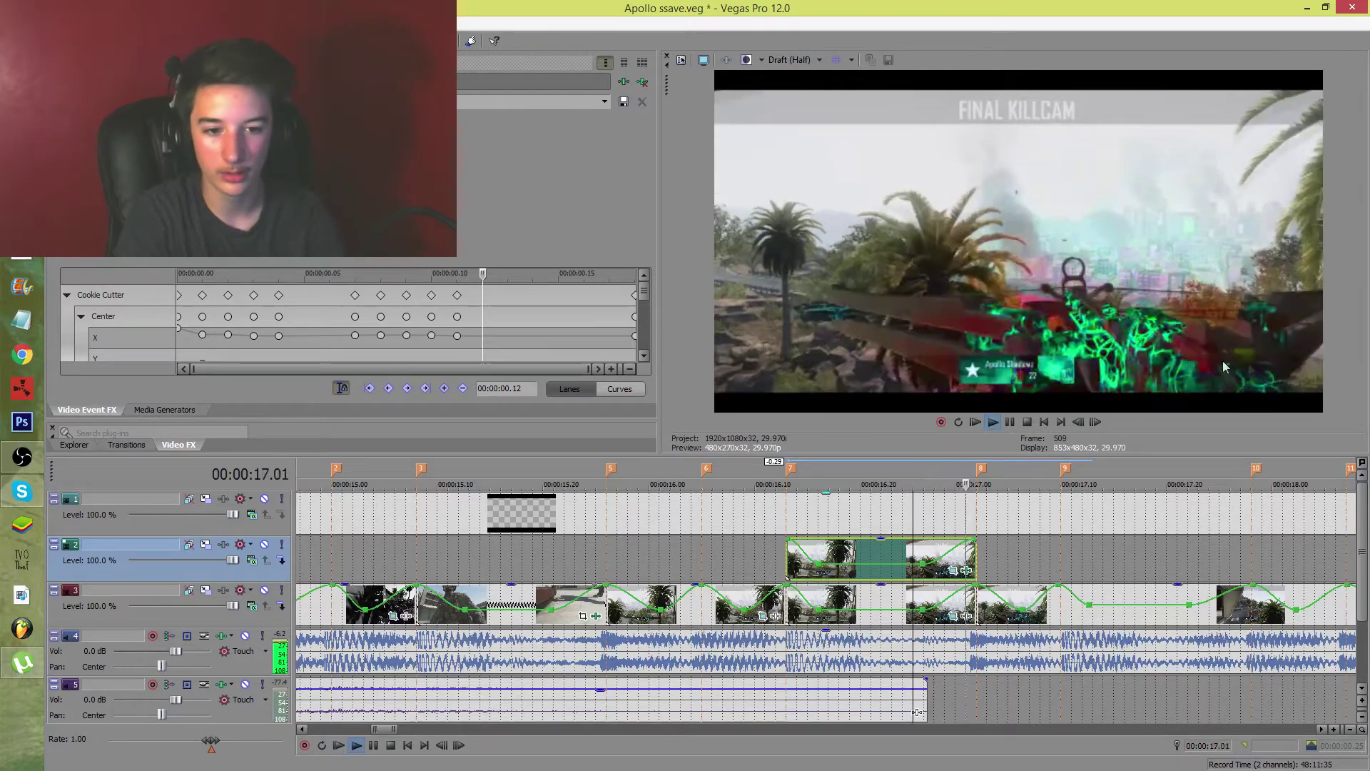
pyautogui.press('space')
pyautogui.scroll(-5, 805, 546)
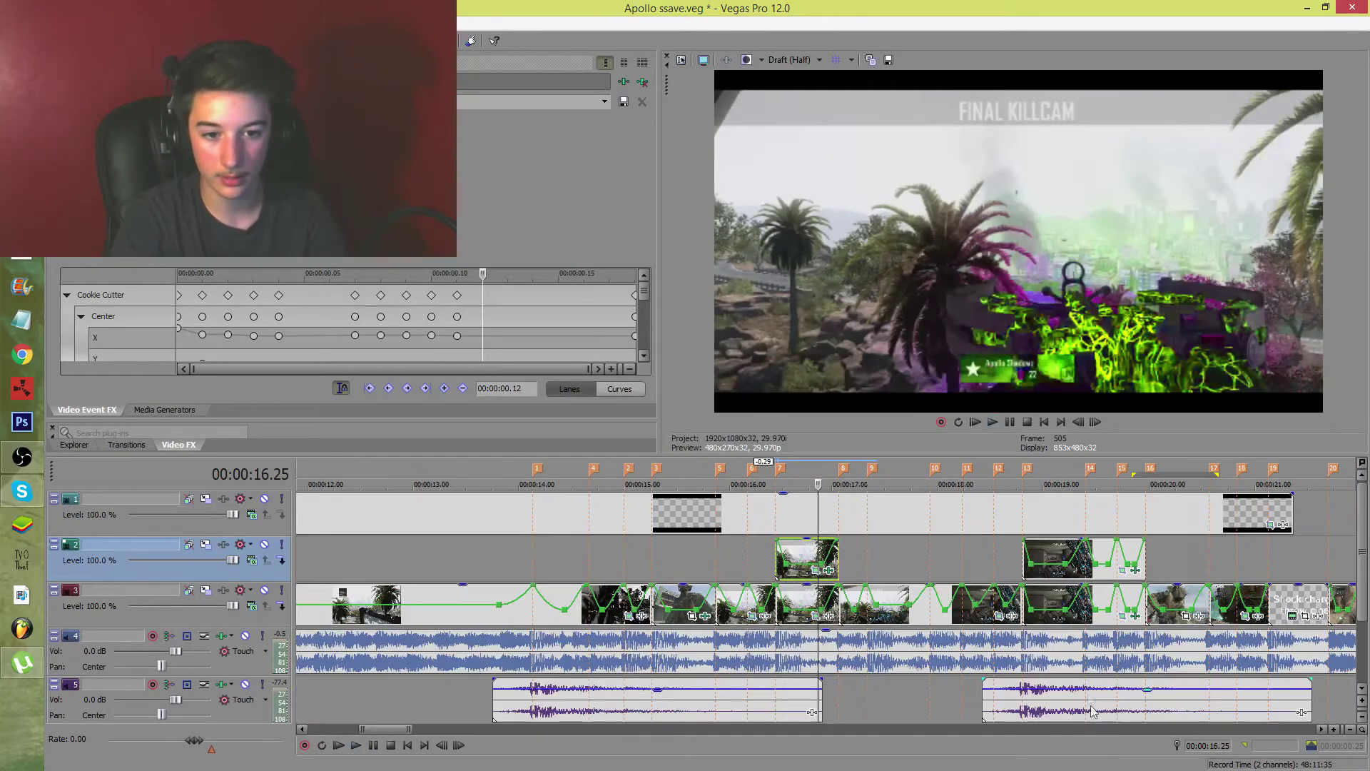
# Fade track 3 under the second overlay to zero opacity near 19.04 and show its Glint keyframes
pyautogui.click(1026, 571)
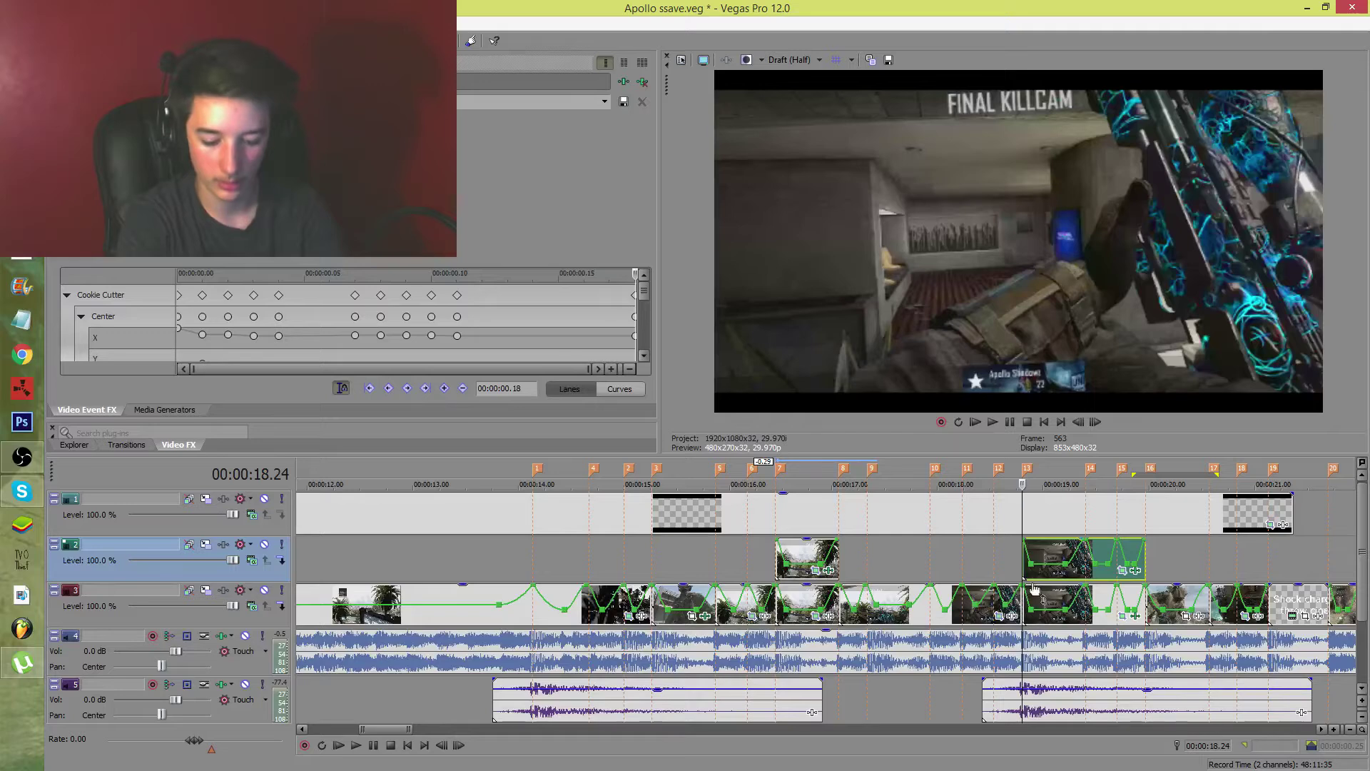
pyautogui.press('Right')
pyautogui.press('Right')
pyautogui.press('Right')
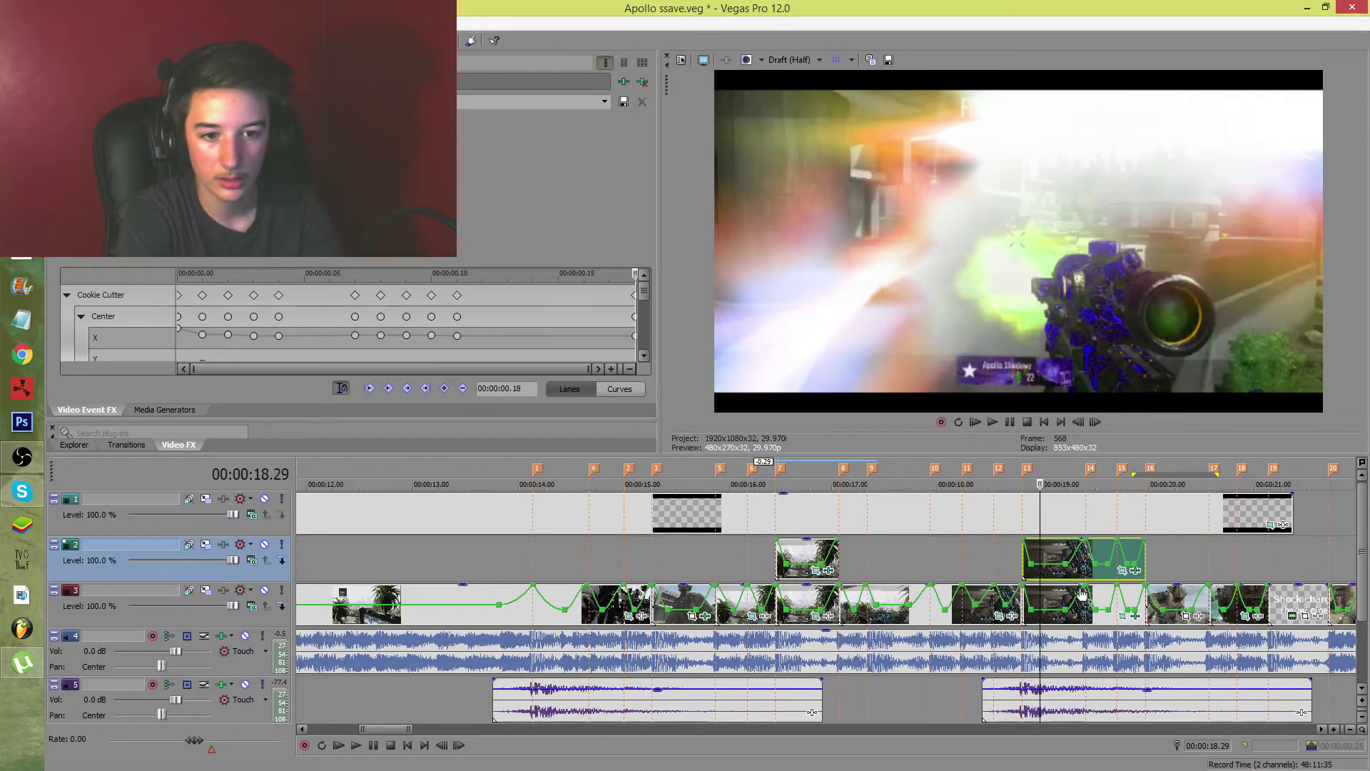
pyautogui.moveTo(1077, 589); pyautogui.dragTo(1081, 652)
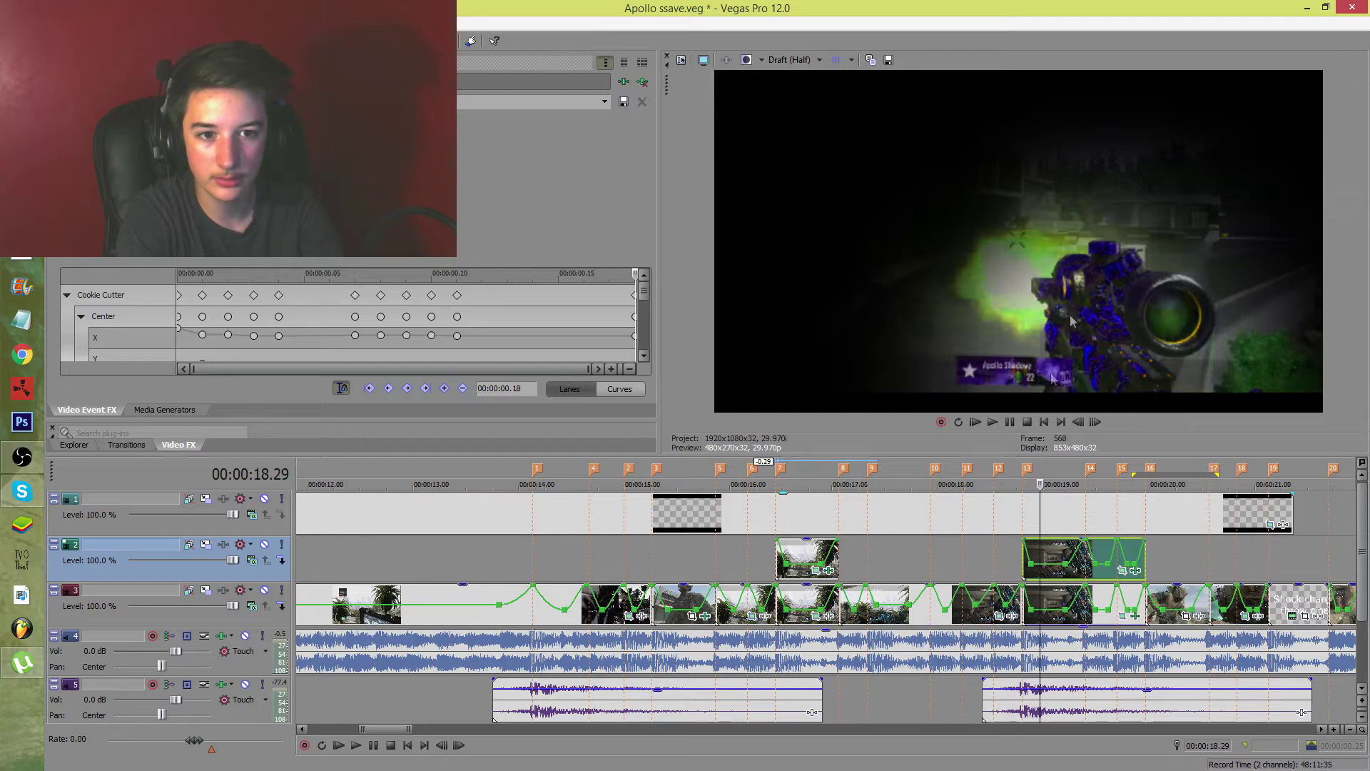
pyautogui.click(1029, 574)
pyautogui.press('Right')
pyautogui.press('Right')
pyautogui.press('Right')
pyautogui.press('Right')
pyautogui.press('Right')
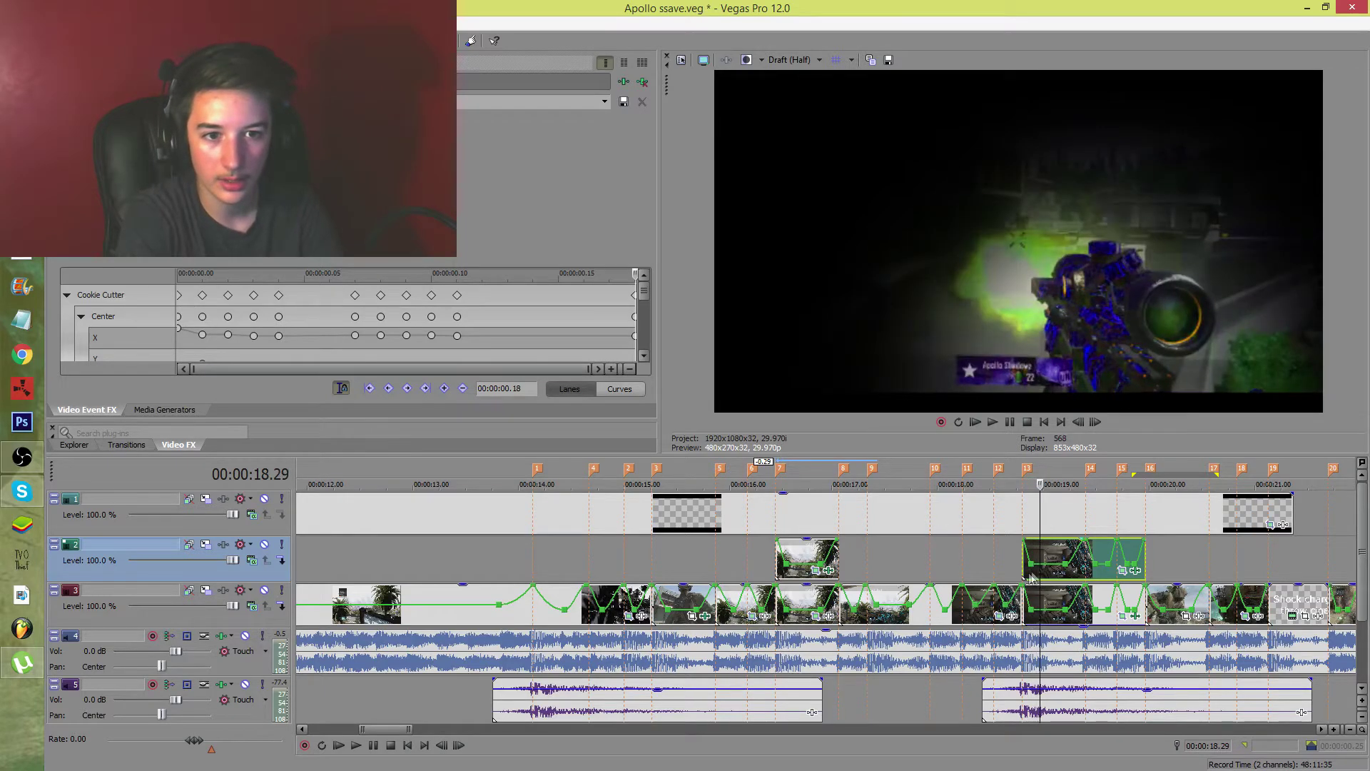
pyautogui.press('Right')
pyautogui.press('Right')
pyautogui.press('Right')
pyautogui.click(1135, 570)
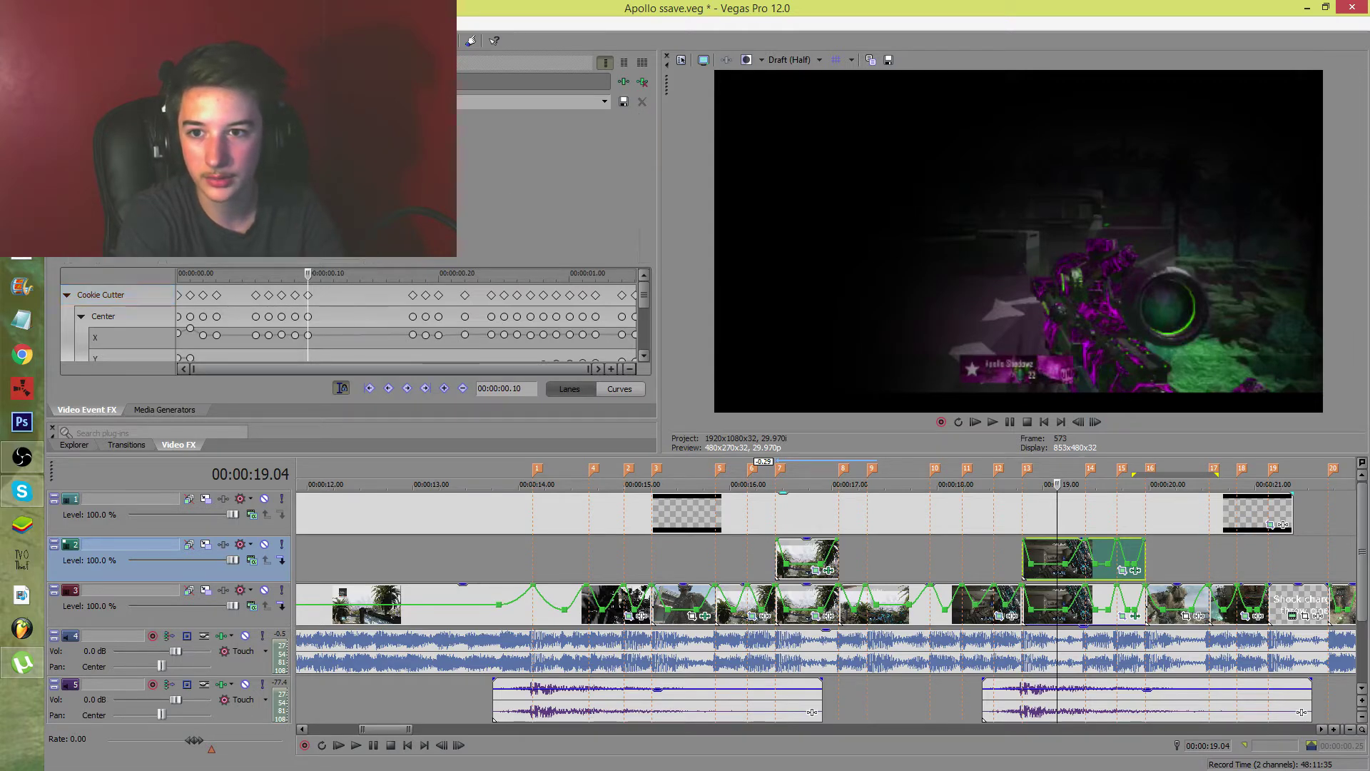
pyautogui.click(1139, 618)
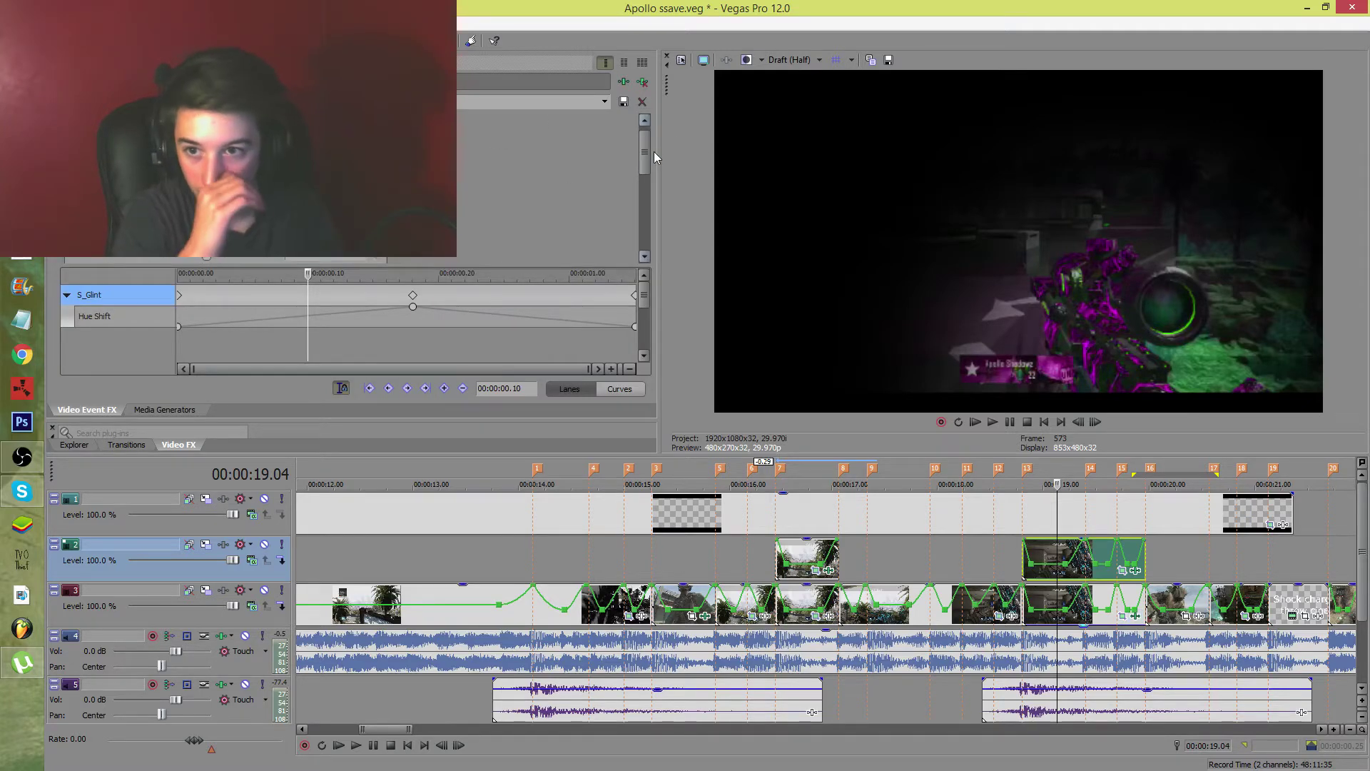
# Check the first and last Hue Shift keyframes, preview the killcam, and open the track 3 clip's effect list
pyautogui.moveTo(643, 157); pyautogui.dragTo(644, 191)
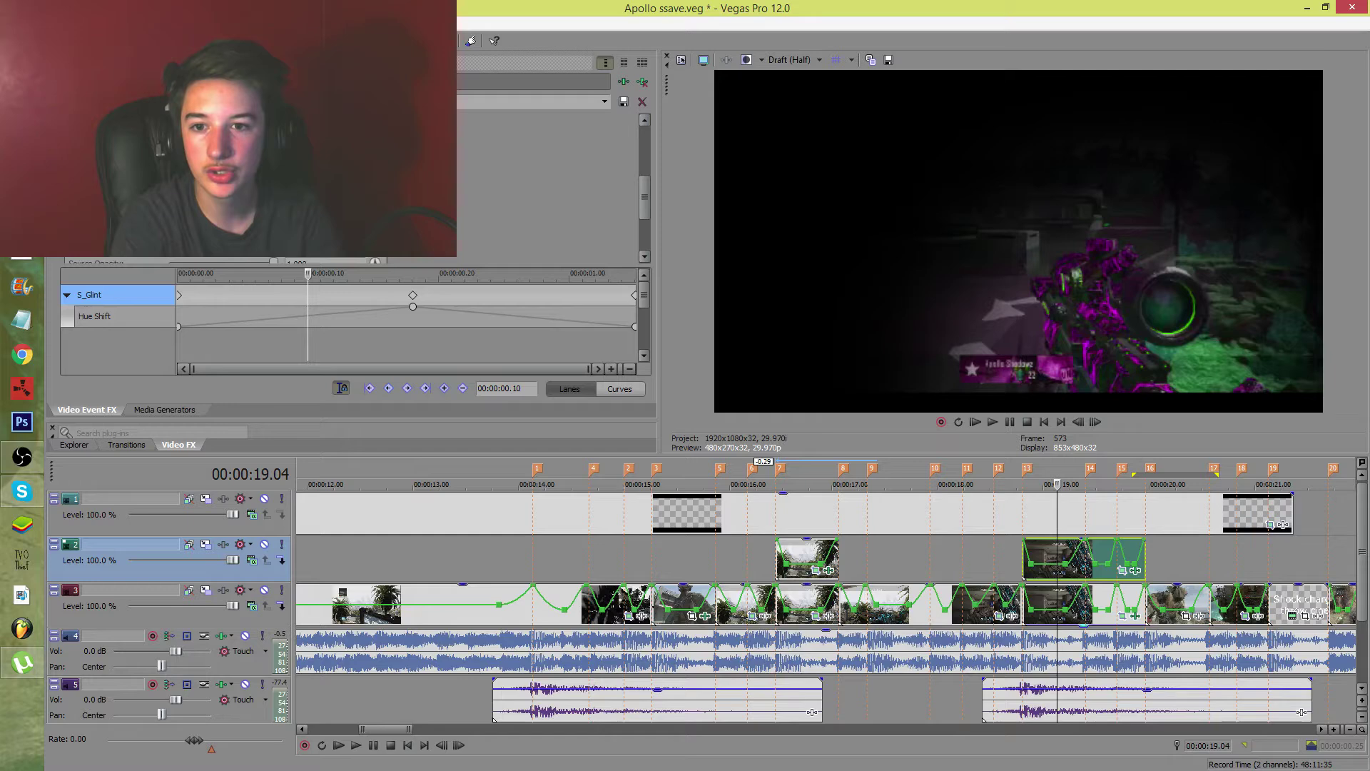
pyautogui.click(180, 295)
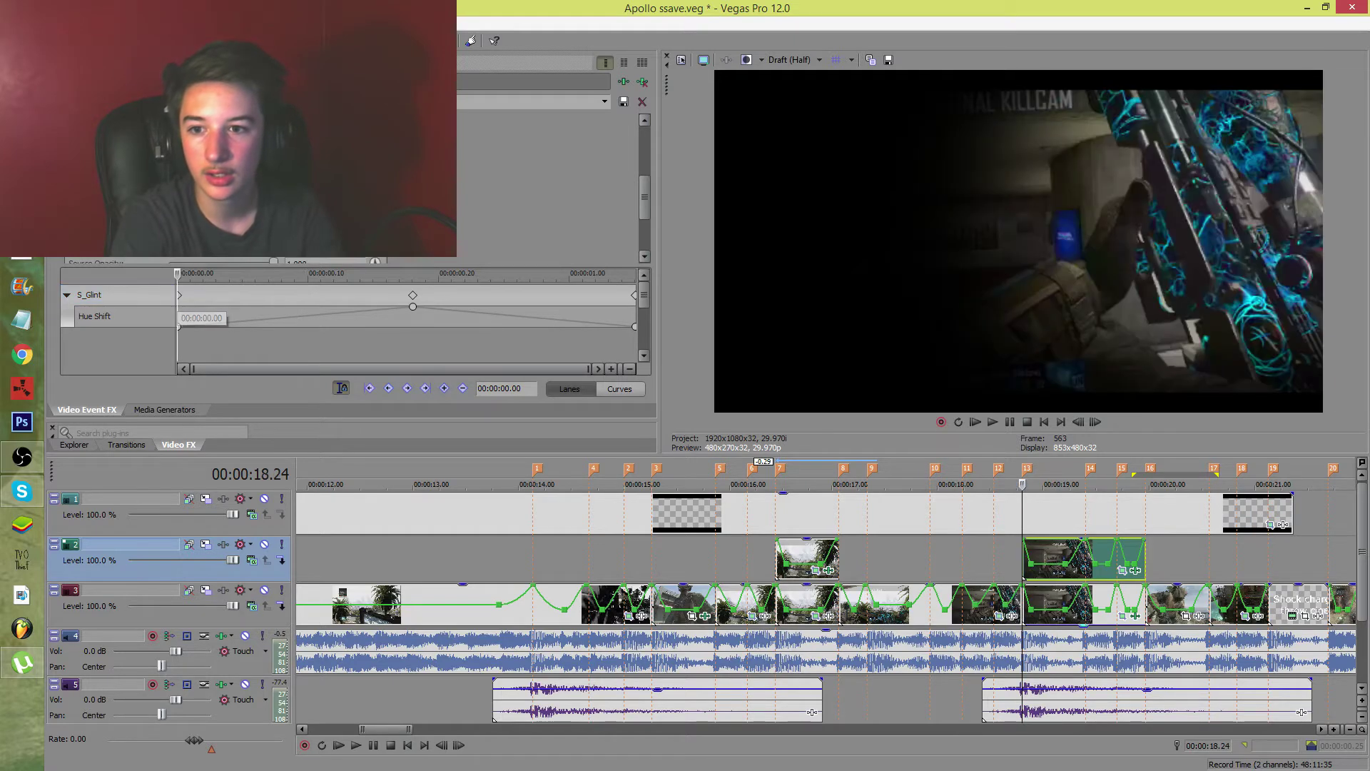
pyautogui.click(1081, 610)
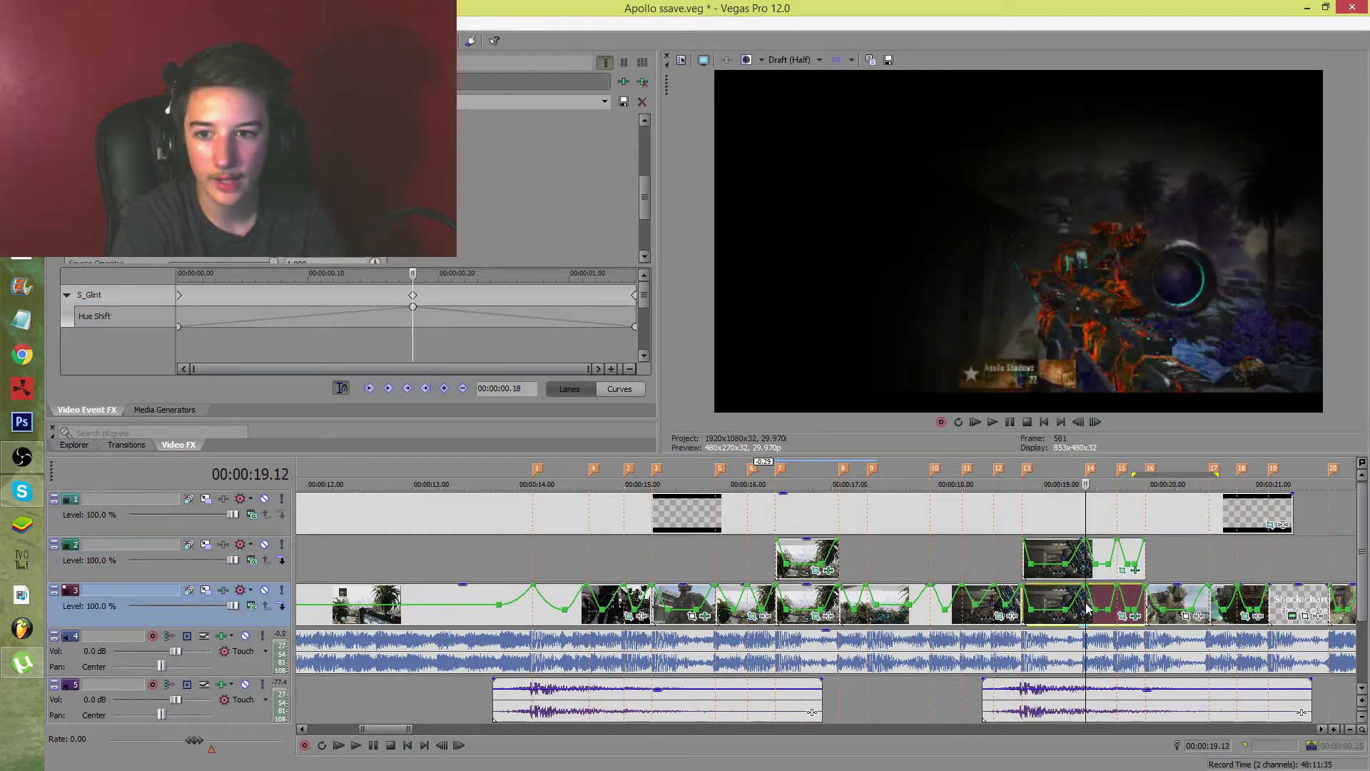
pyautogui.scroll(2, 1036, 581)
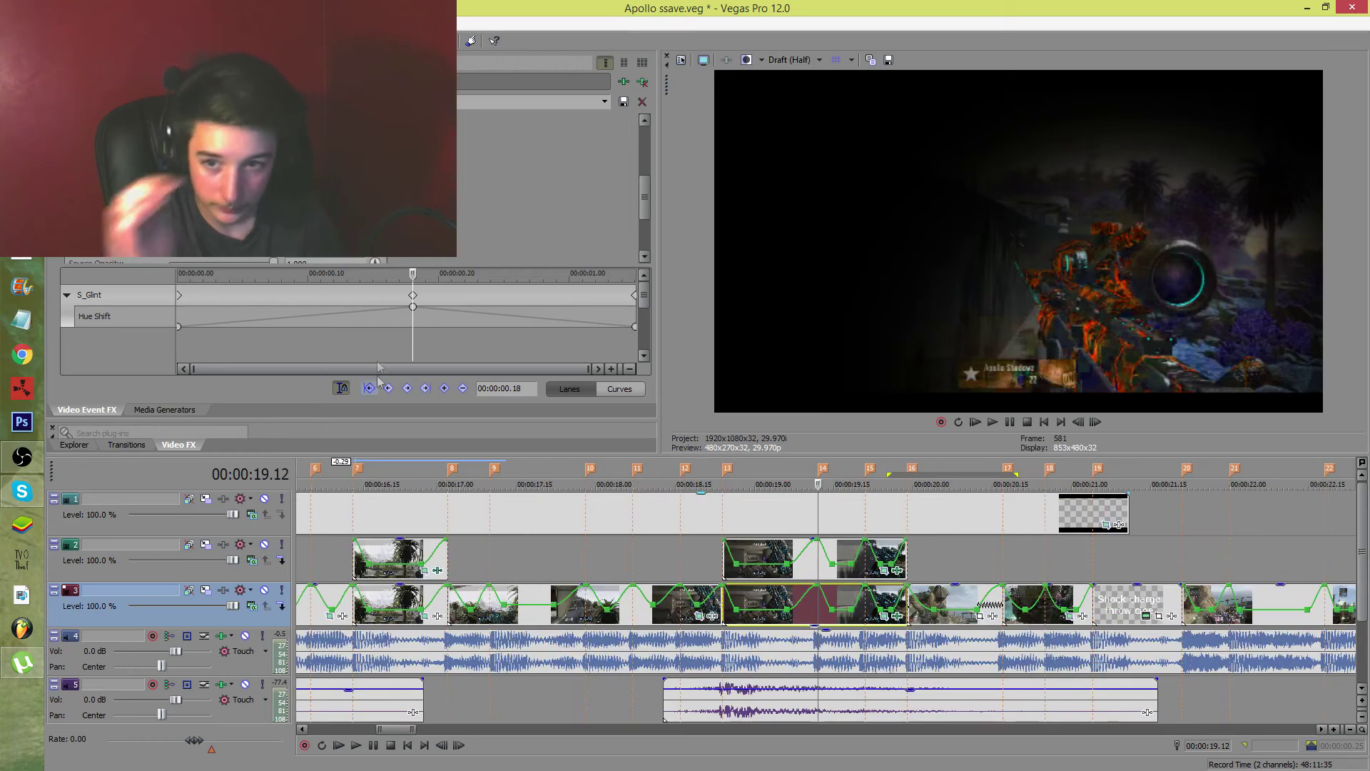
pyautogui.click(633, 295)
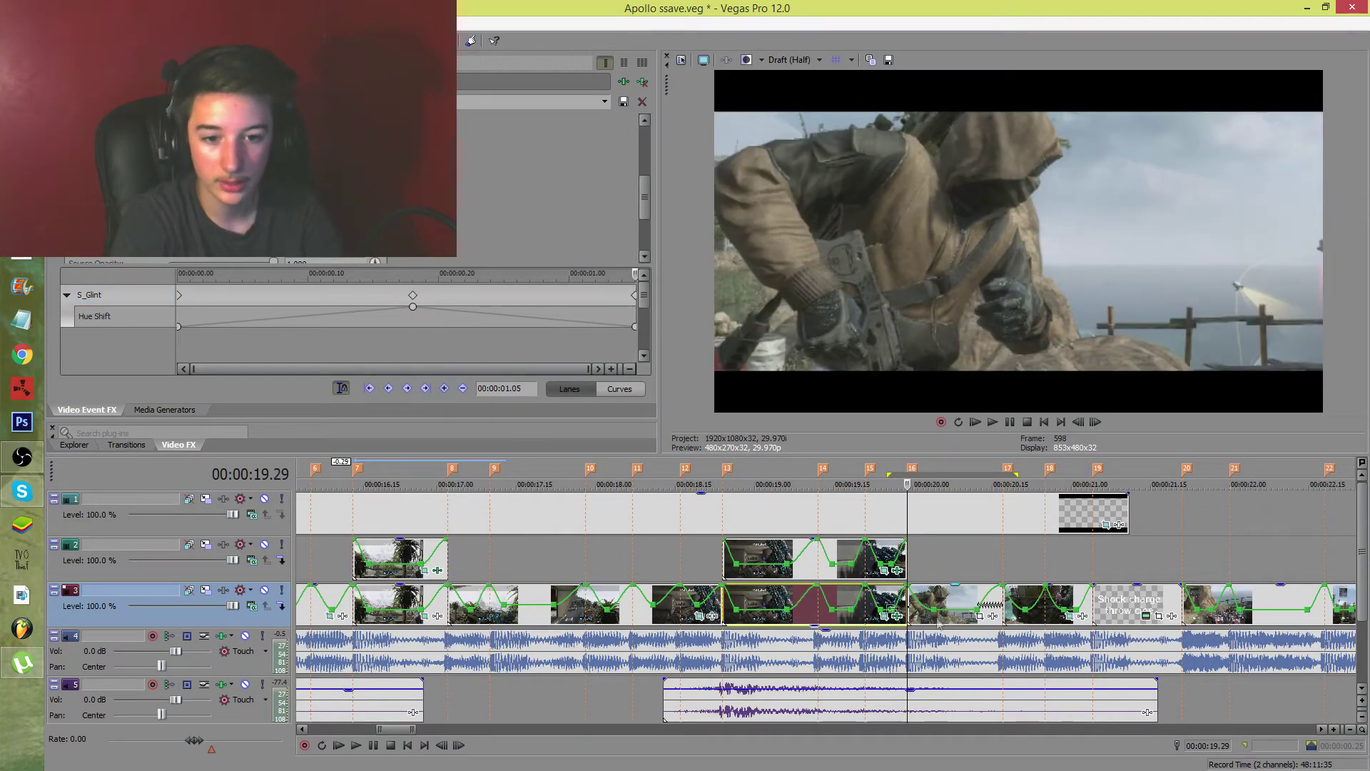
pyautogui.click(732, 573)
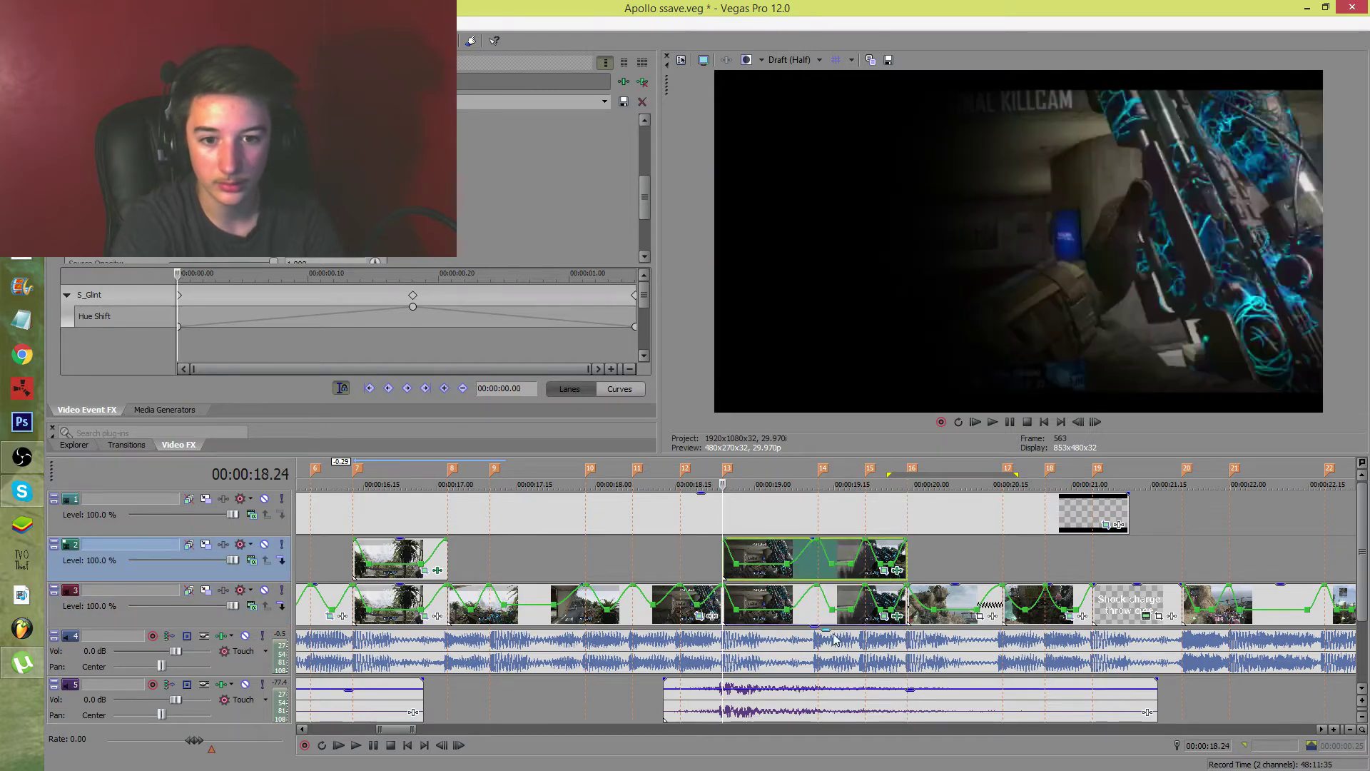
pyautogui.press('space')
pyautogui.press('space')
pyautogui.press('space')
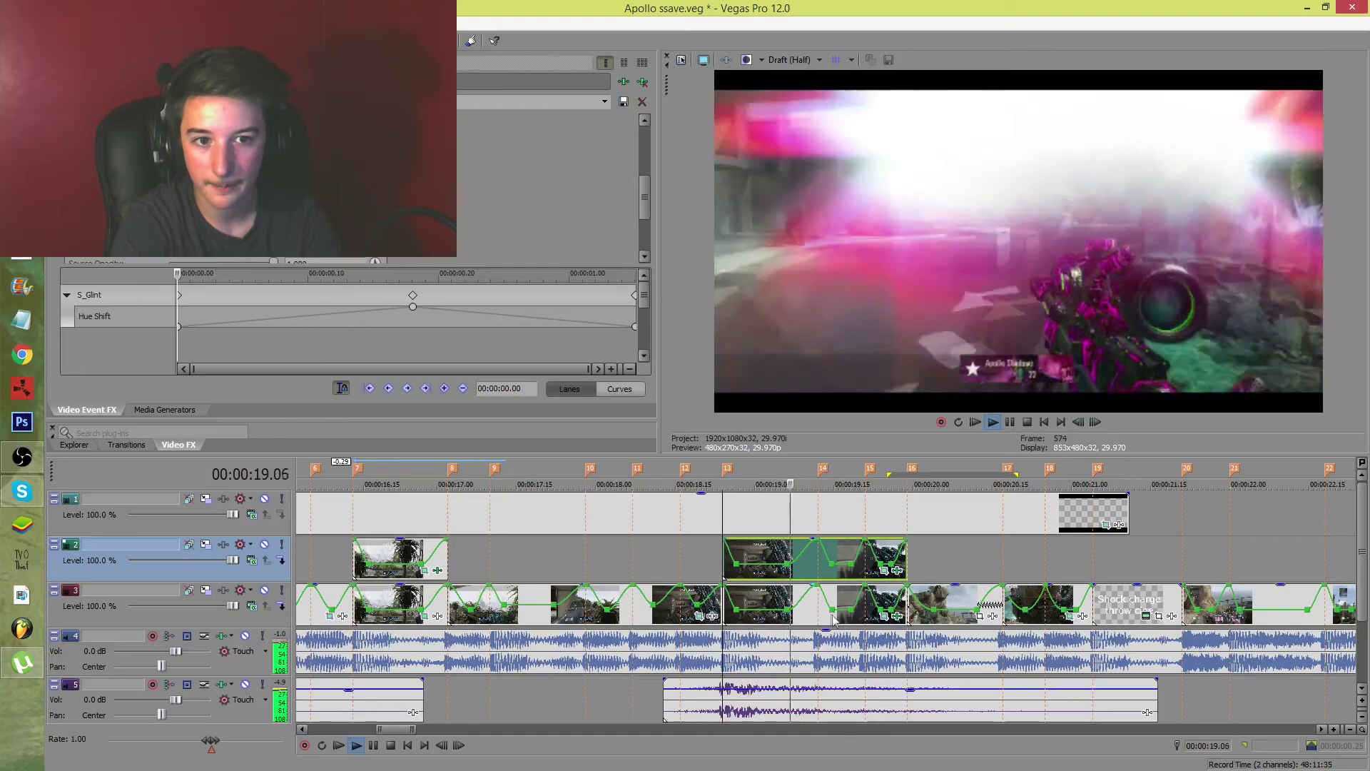
pyautogui.click(807, 618)
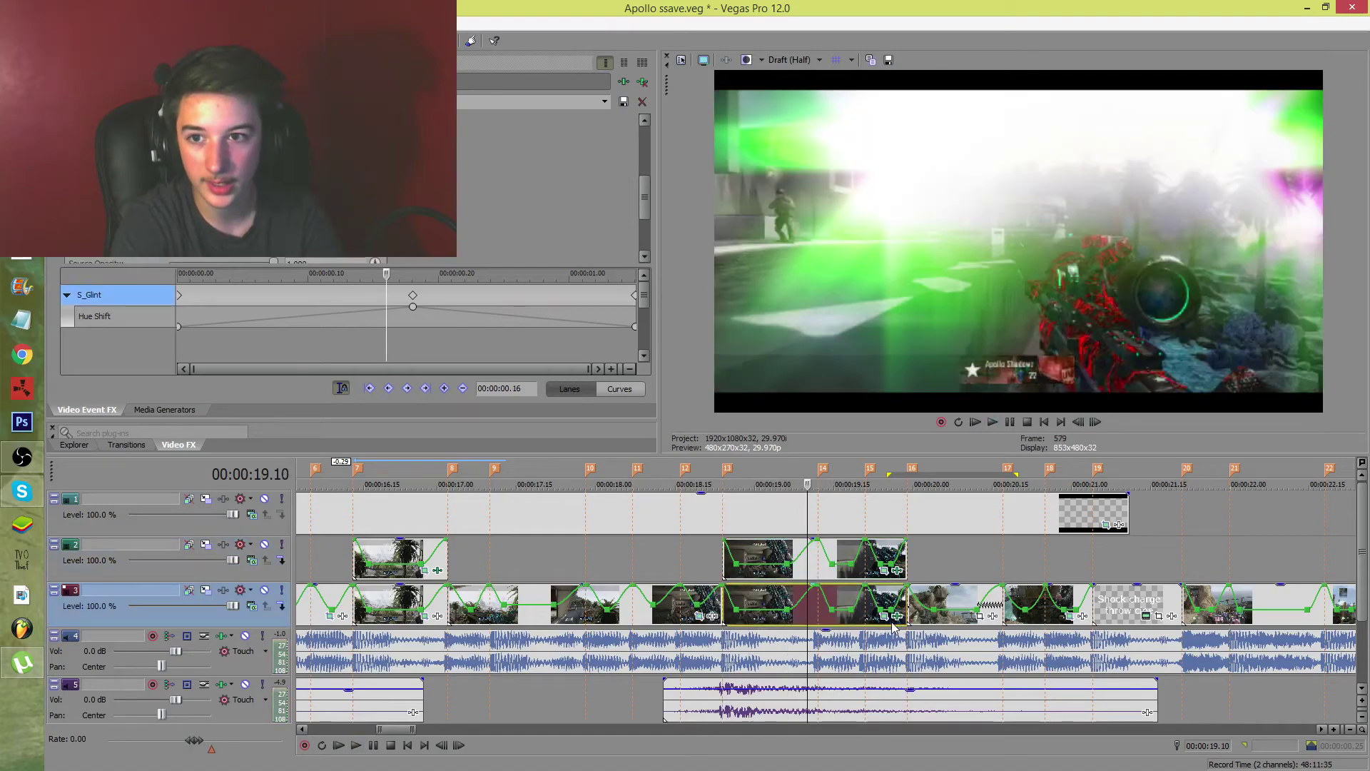
pyautogui.click(622, 81)
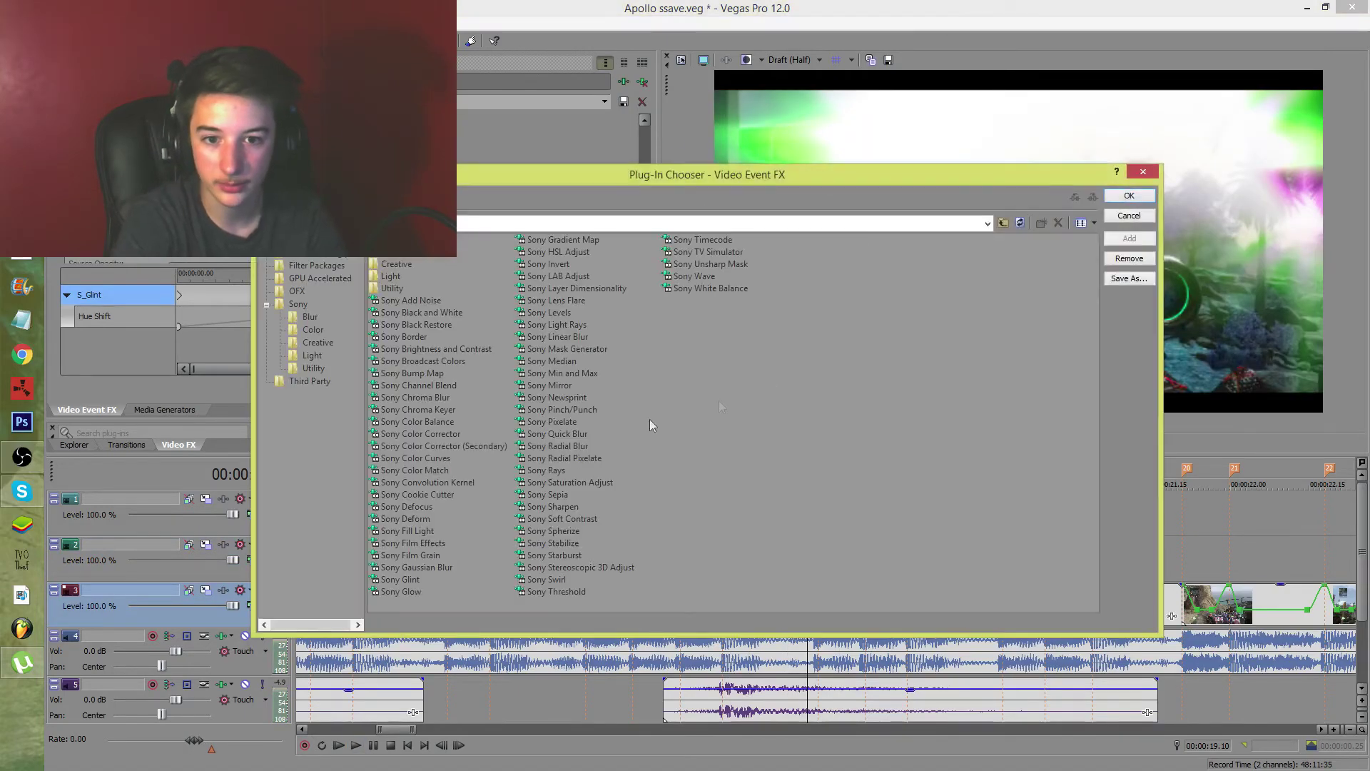
# Add Sony HSL Adjust to the track 3 clip with an Add to hue keyframe rising to its end
pyautogui.click(550, 252)
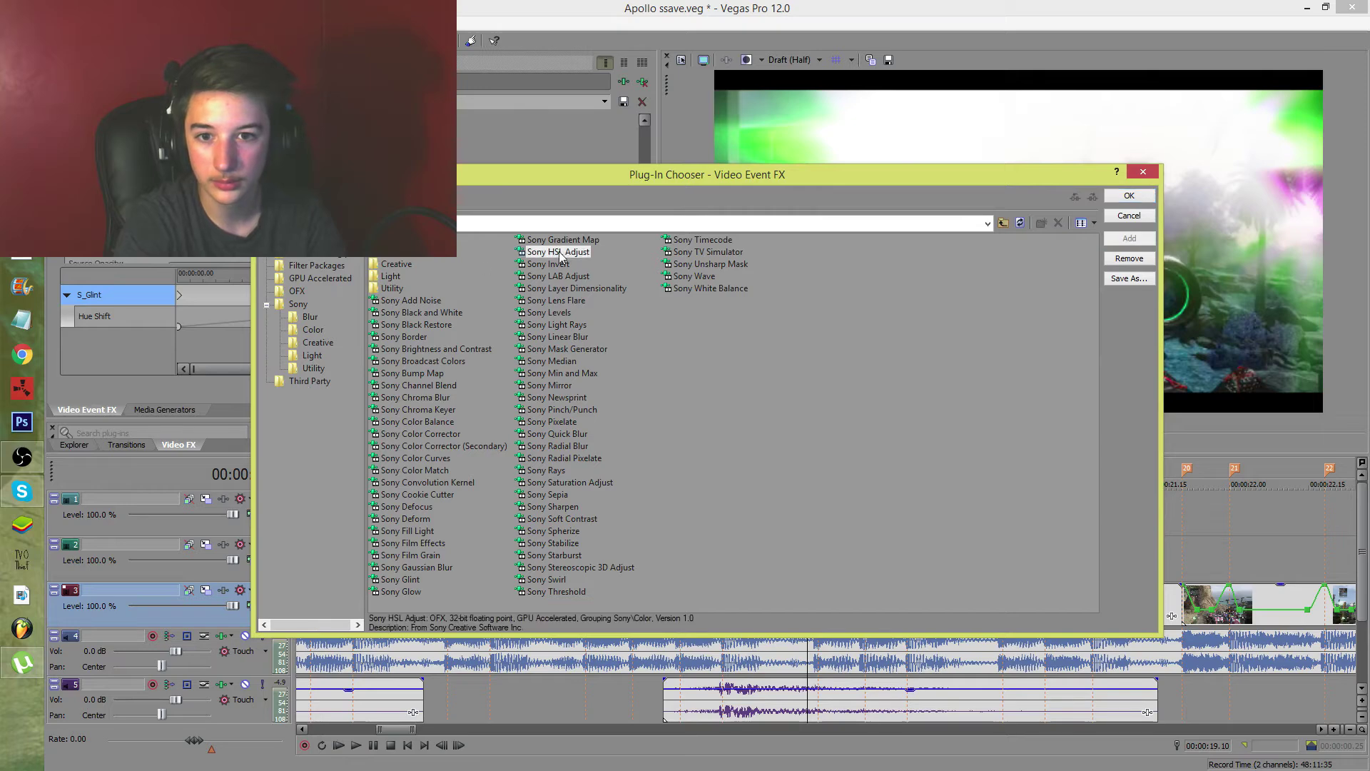
pyautogui.click(1126, 199)
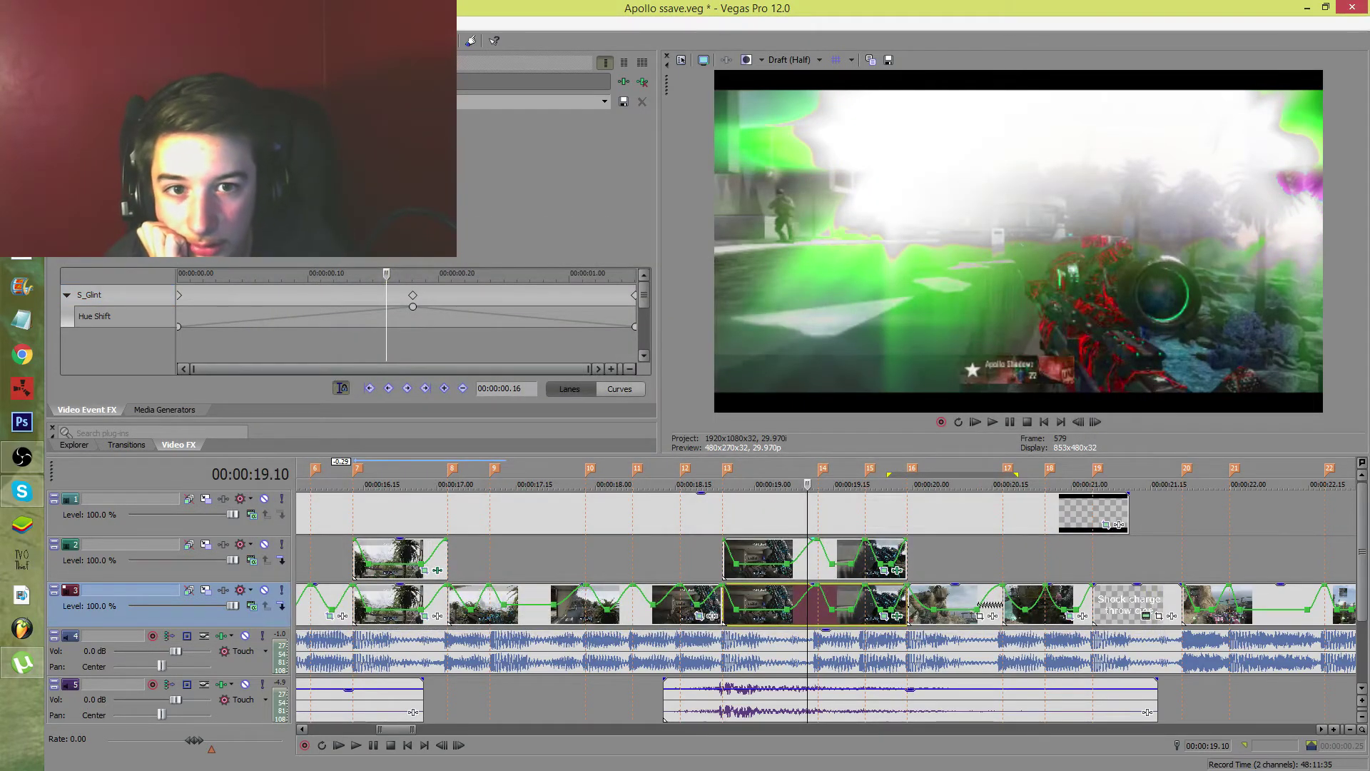
pyautogui.click(724, 607)
pyautogui.click(907, 613)
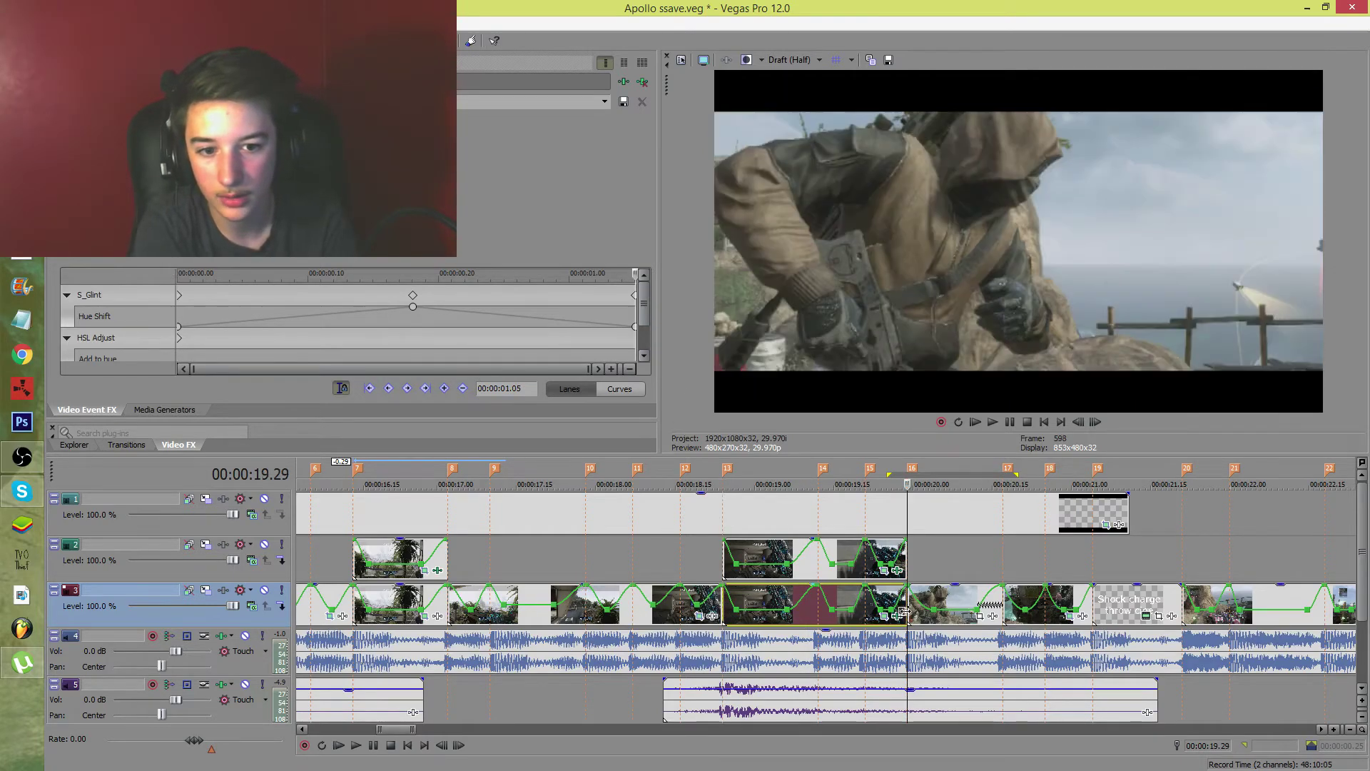
pyautogui.moveTo(214, 153); pyautogui.dragTo(605, 212)
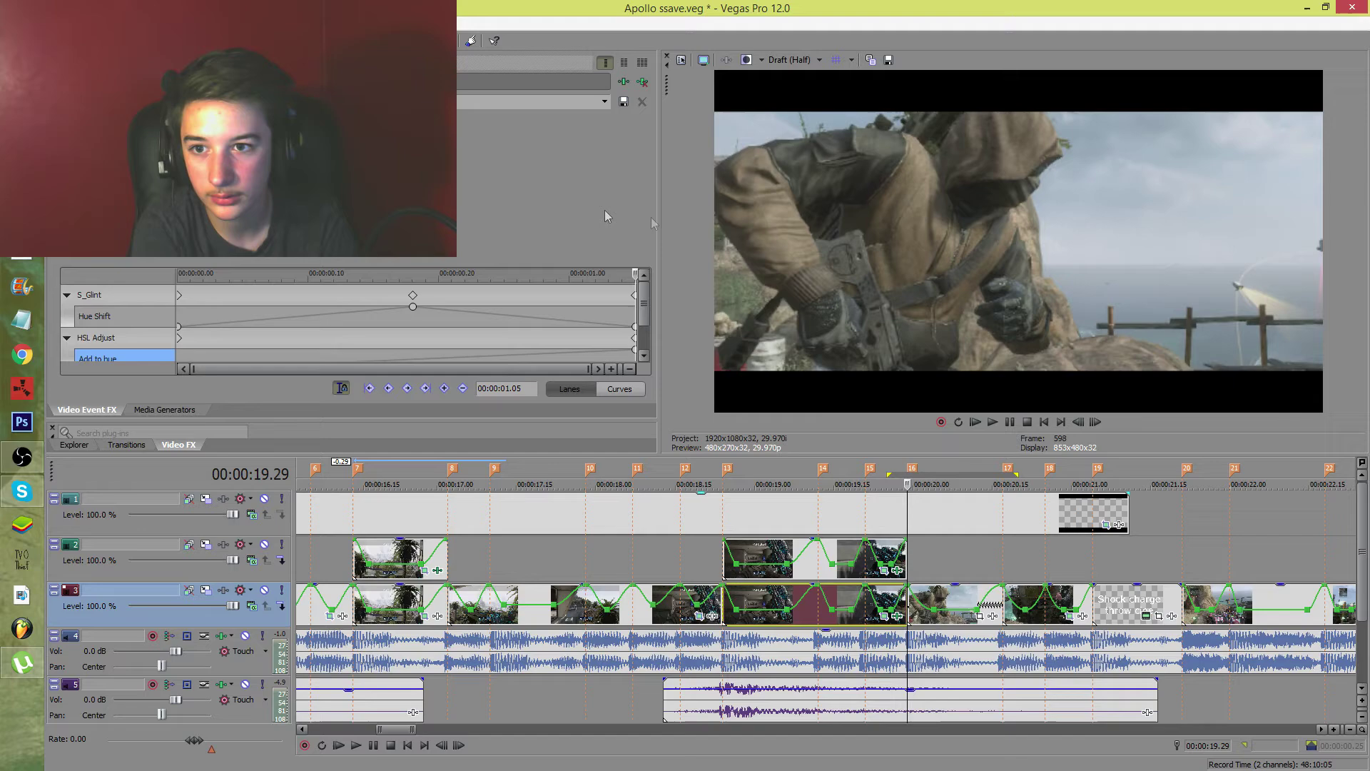
# Preview the hue ramp frame by frame, then show the track 2 clip's effect keyframes
pyautogui.click(720, 598)
pyautogui.press('space')
pyautogui.press('space')
pyautogui.press('space')
pyautogui.press('space')
pyautogui.scroll(-1, 745, 612)
pyautogui.press('Right')
pyautogui.press('Right')
pyautogui.press('Right')
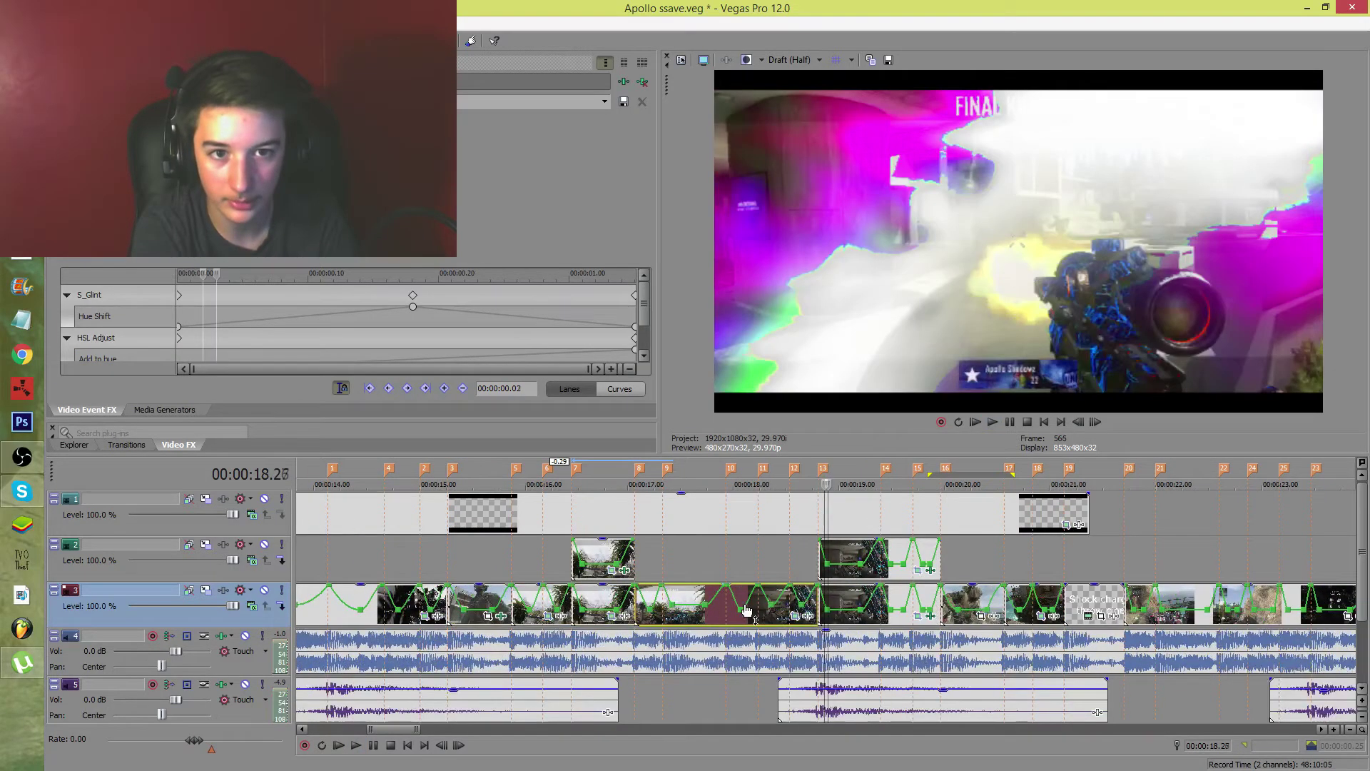
pyautogui.press('Left')
pyautogui.press('Left')
pyautogui.press('Left')
pyautogui.press('Right')
pyautogui.press('Right')
pyautogui.press('Right')
pyautogui.press('Right')
pyautogui.press('Right')
pyautogui.press('Right')
pyautogui.press('Right')
pyautogui.press('Right')
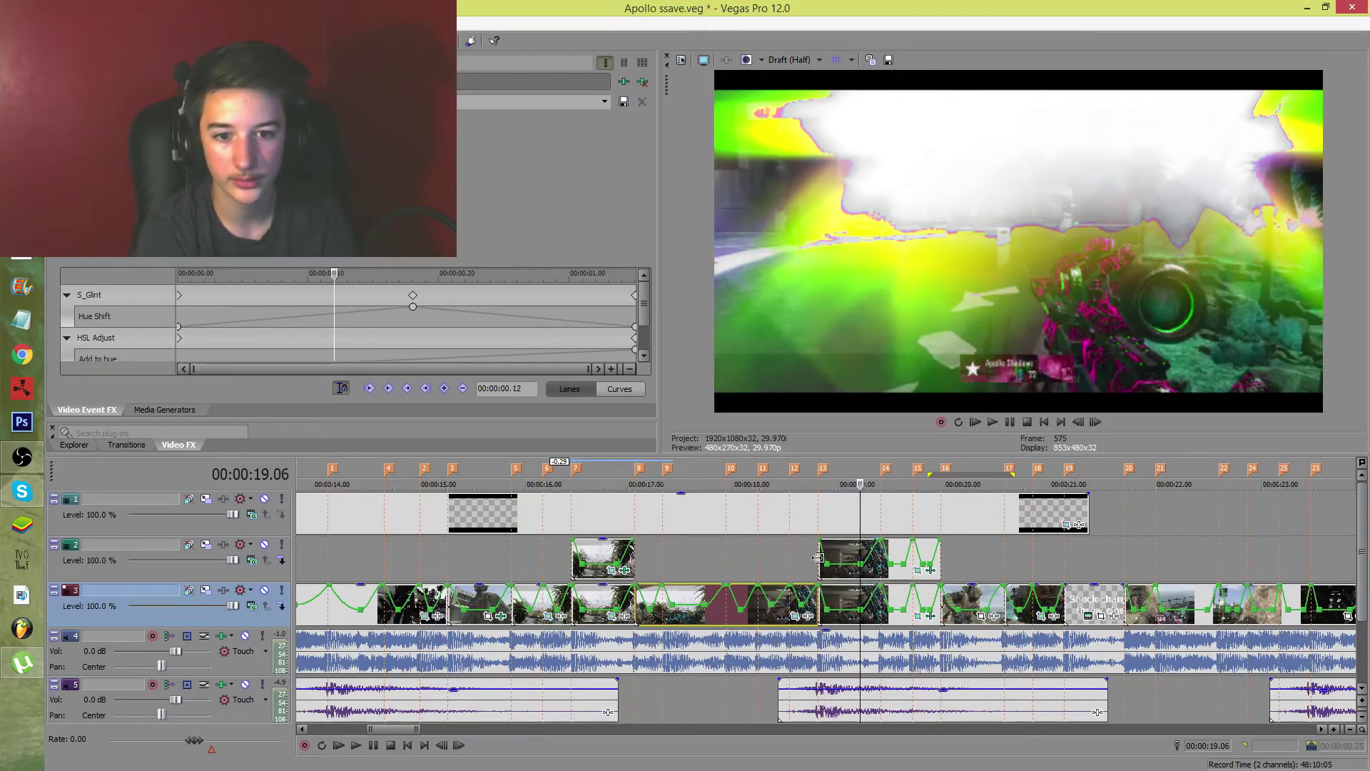
pyautogui.click(819, 558)
pyautogui.click(931, 571)
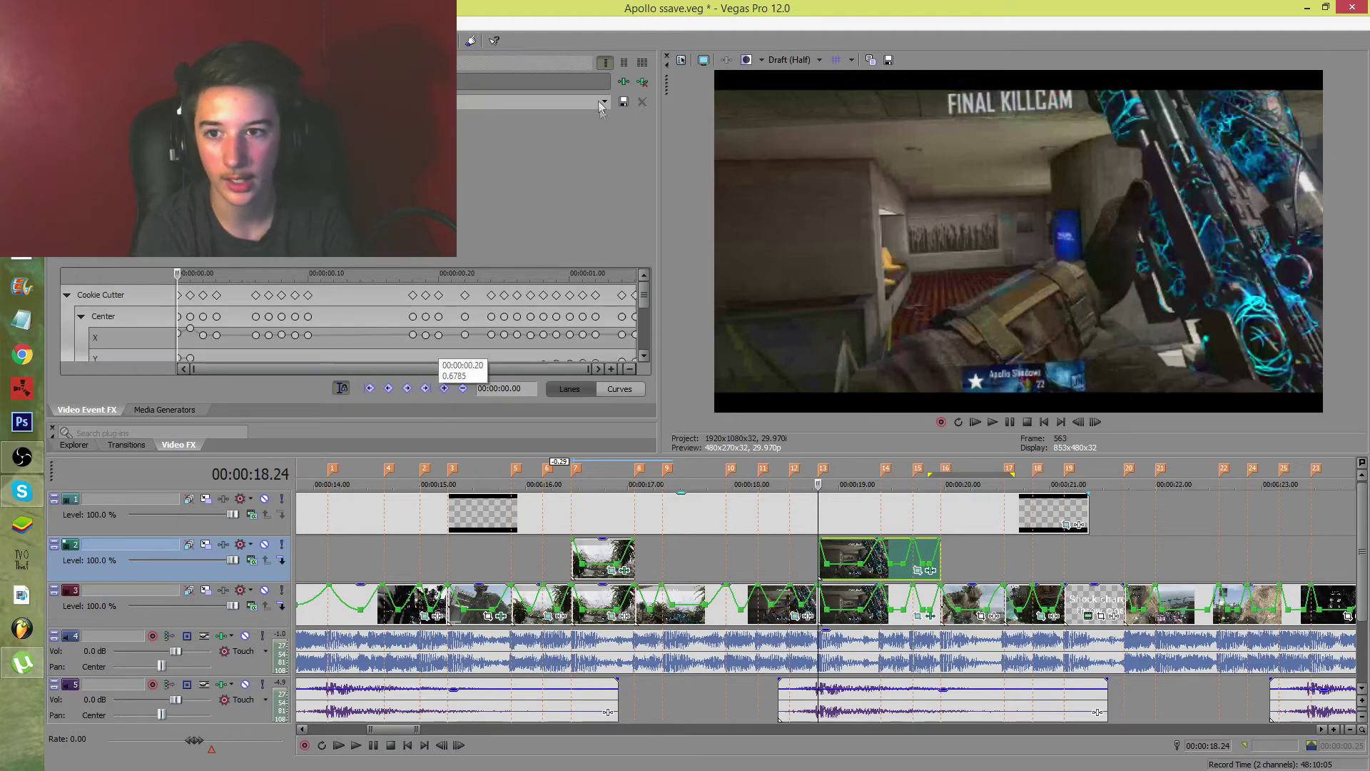
# Add Sony HSL Adjust to the track 2 FINAL KILLCAM clip's effect chain and confirm
pyautogui.click(622, 82)
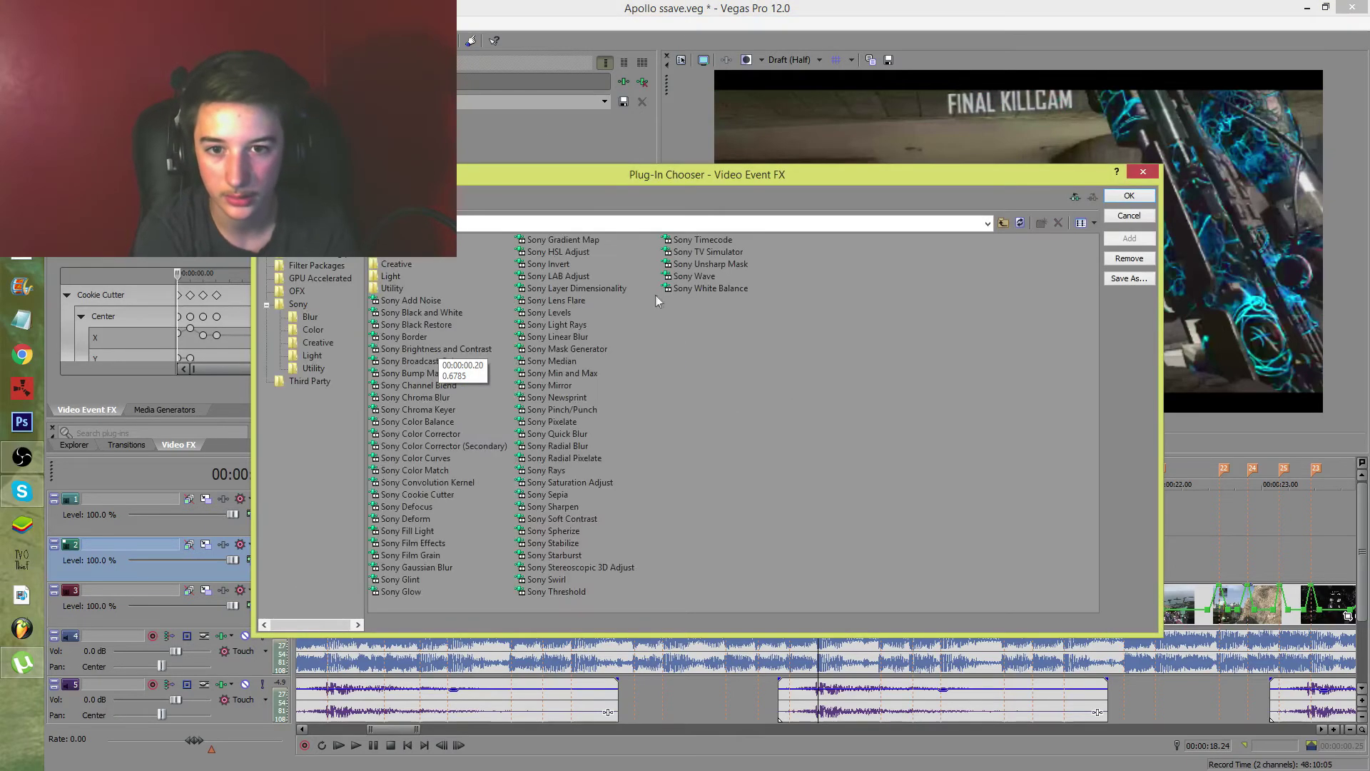
pyautogui.click(558, 252)
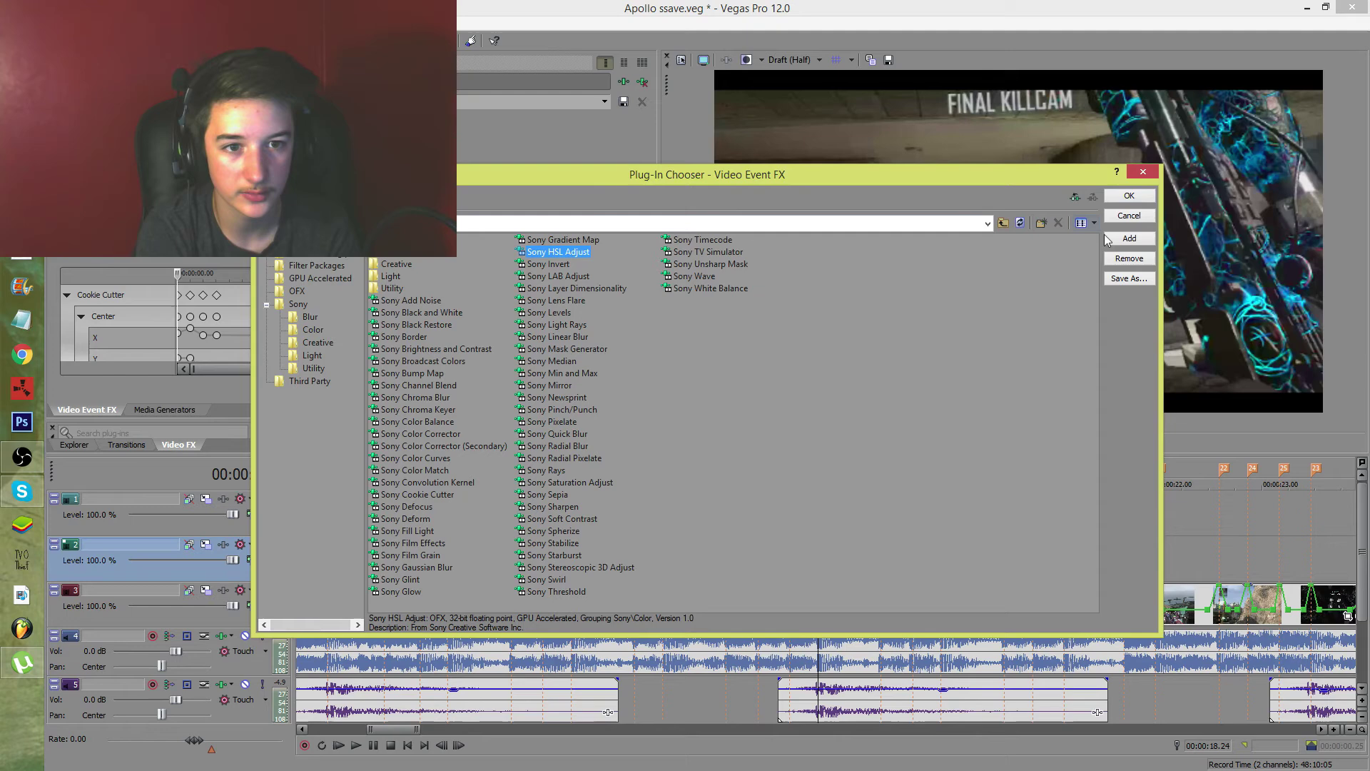
pyautogui.click(1129, 239)
pyautogui.click(1129, 196)
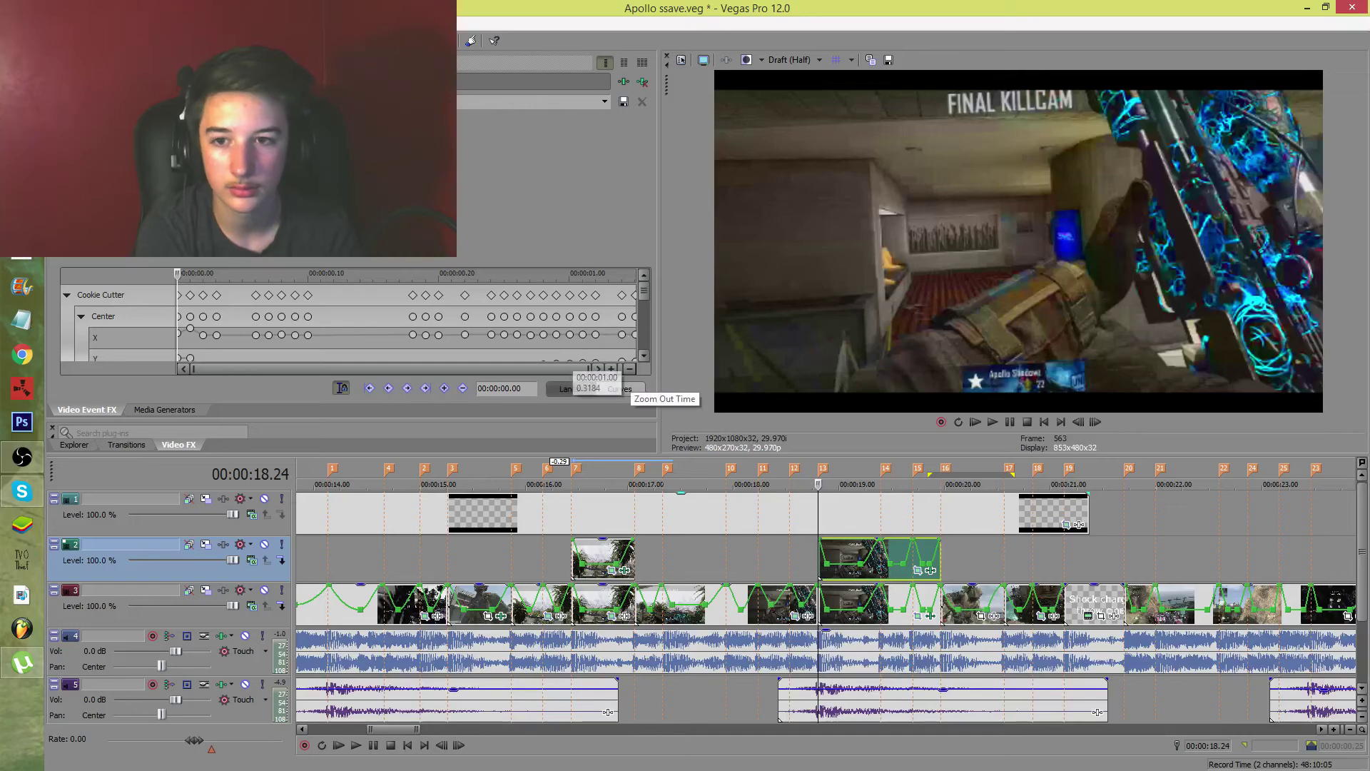
pyautogui.press('space')
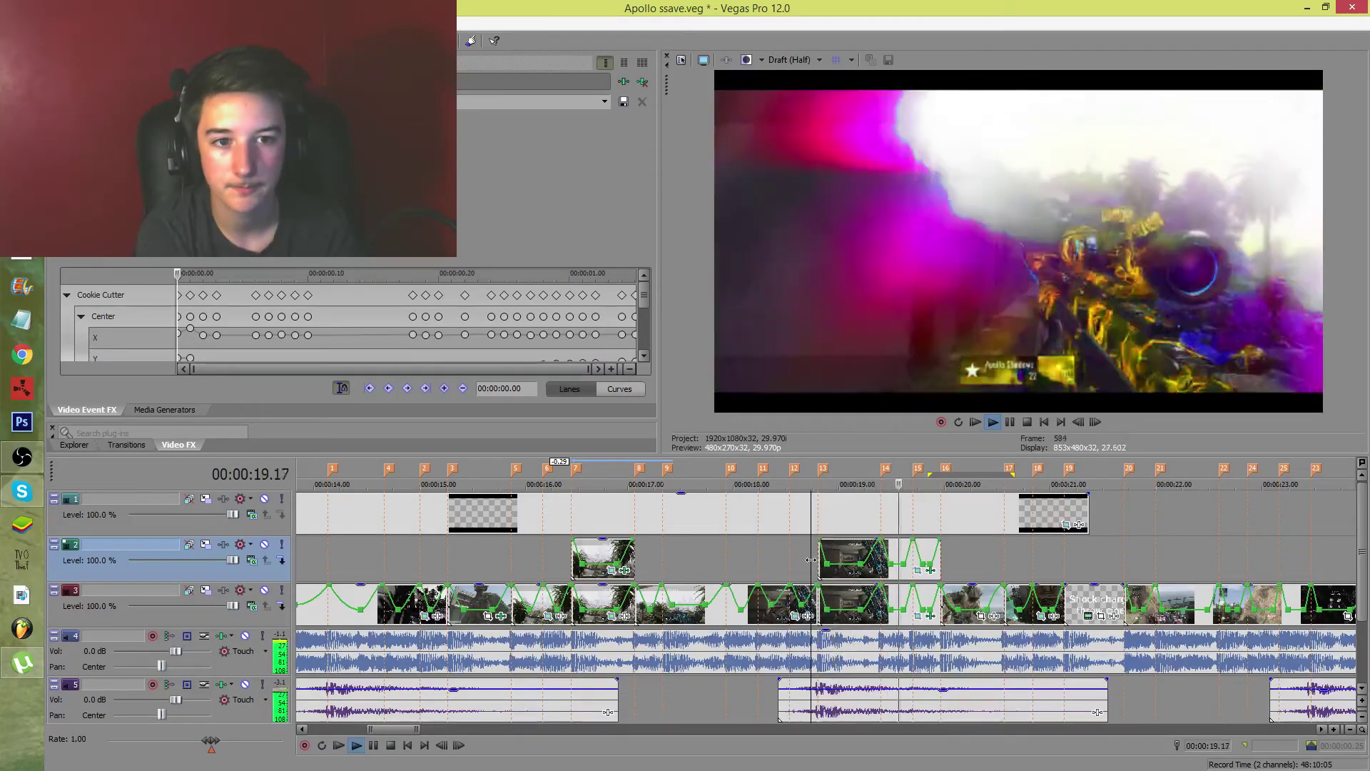
pyautogui.press('space')
pyautogui.scroll(-4, 790, 543)
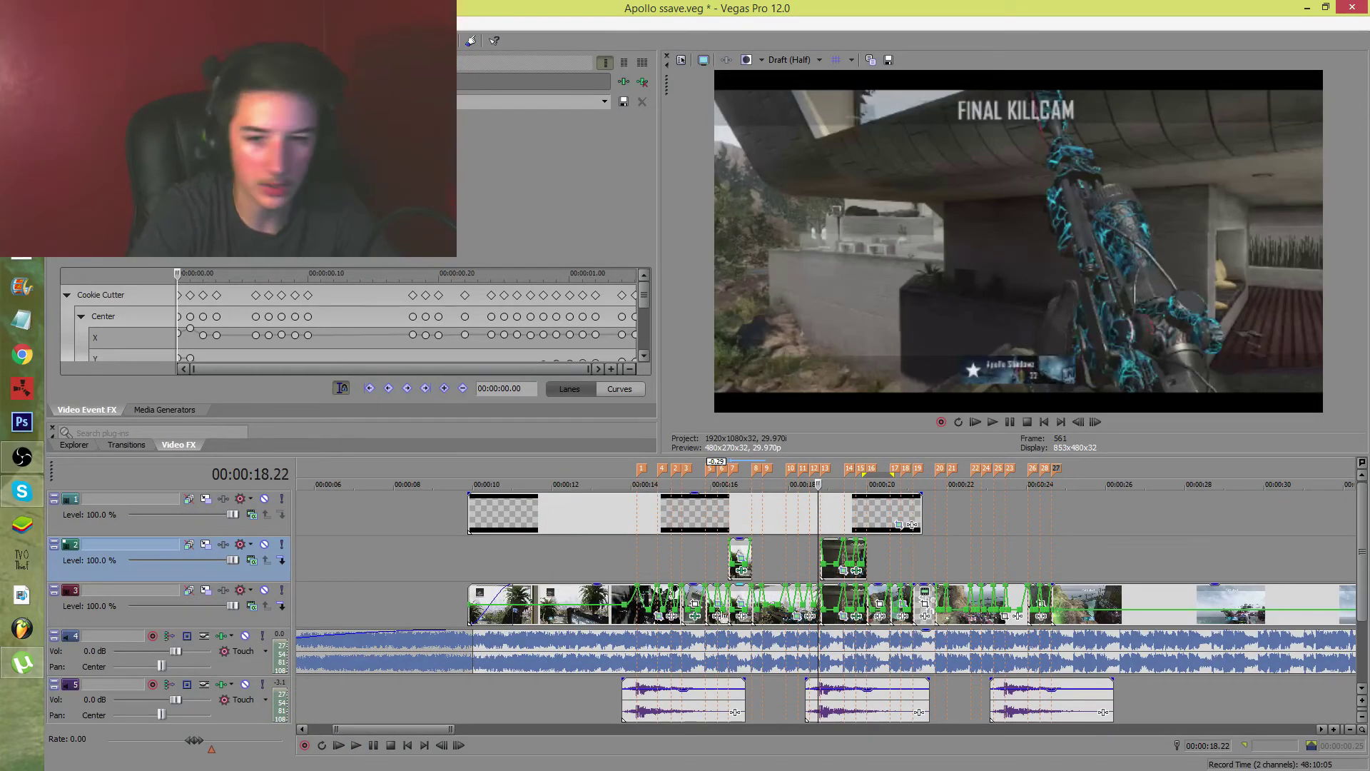
pyautogui.click(444, 558)
pyautogui.scroll(-3, 434, 560)
# Move the playhead to 00:00:02.23, then to 00:00:09.25 on the timeline
pyautogui.click(337, 558)
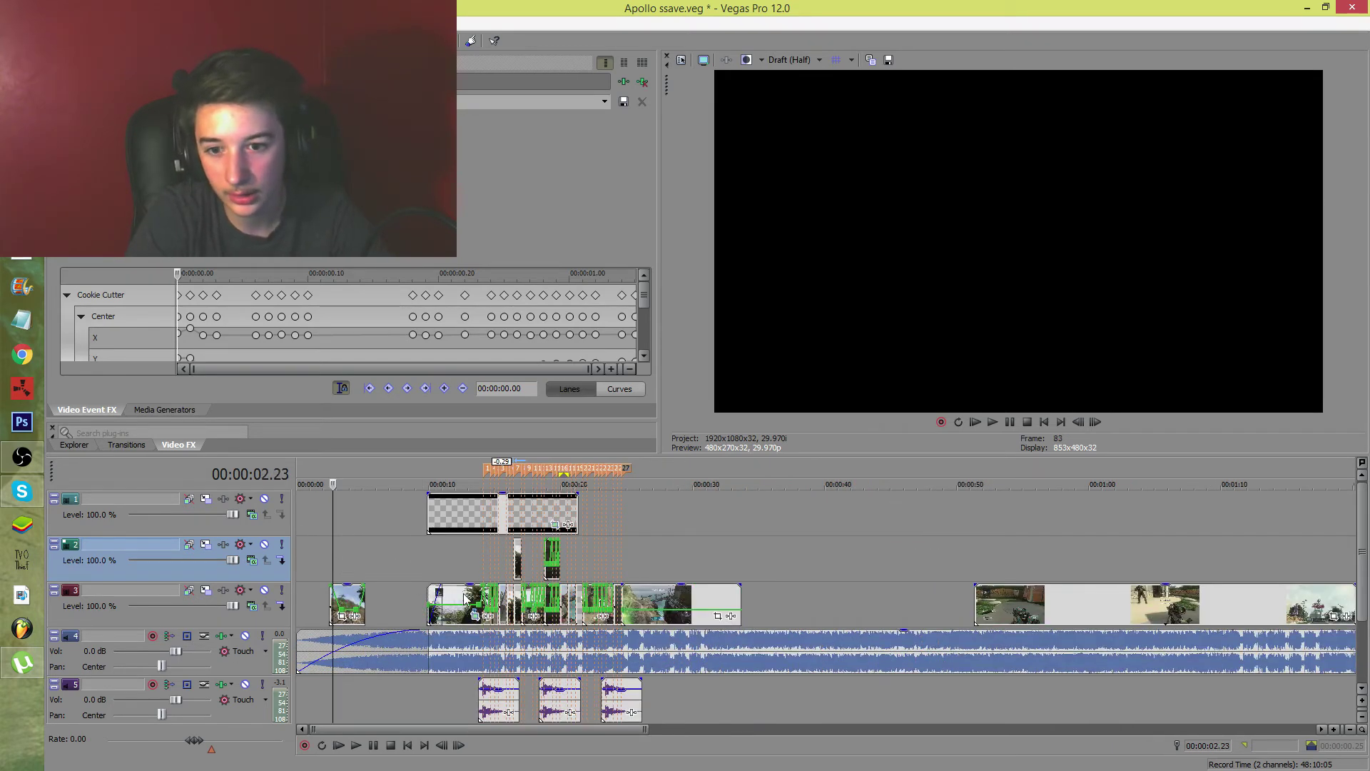
pyautogui.click(426, 556)
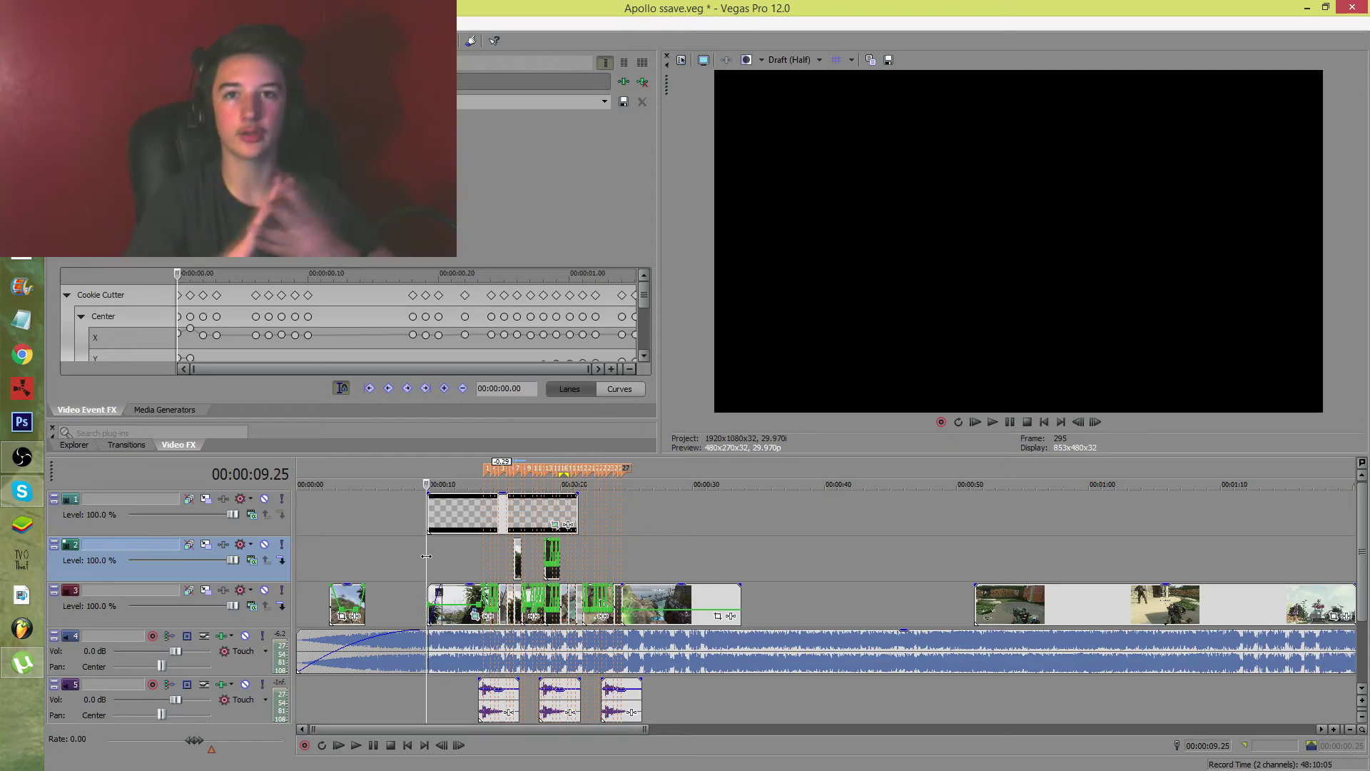